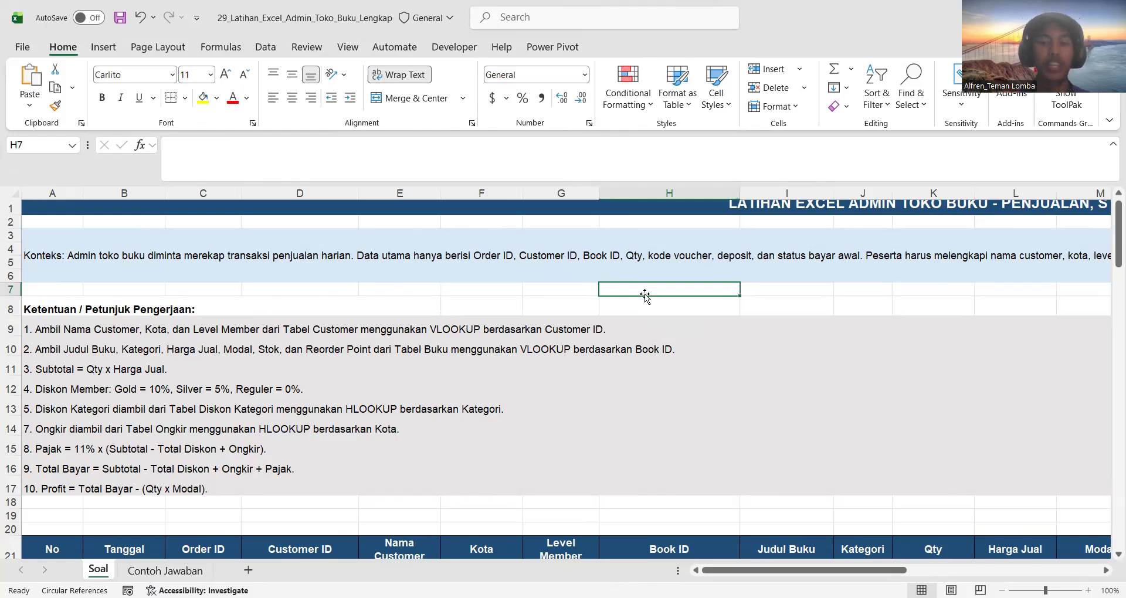
# Examine the exercise instructions and the order table with its blank columns on the Soal sheet.
pyautogui.click(585, 329)
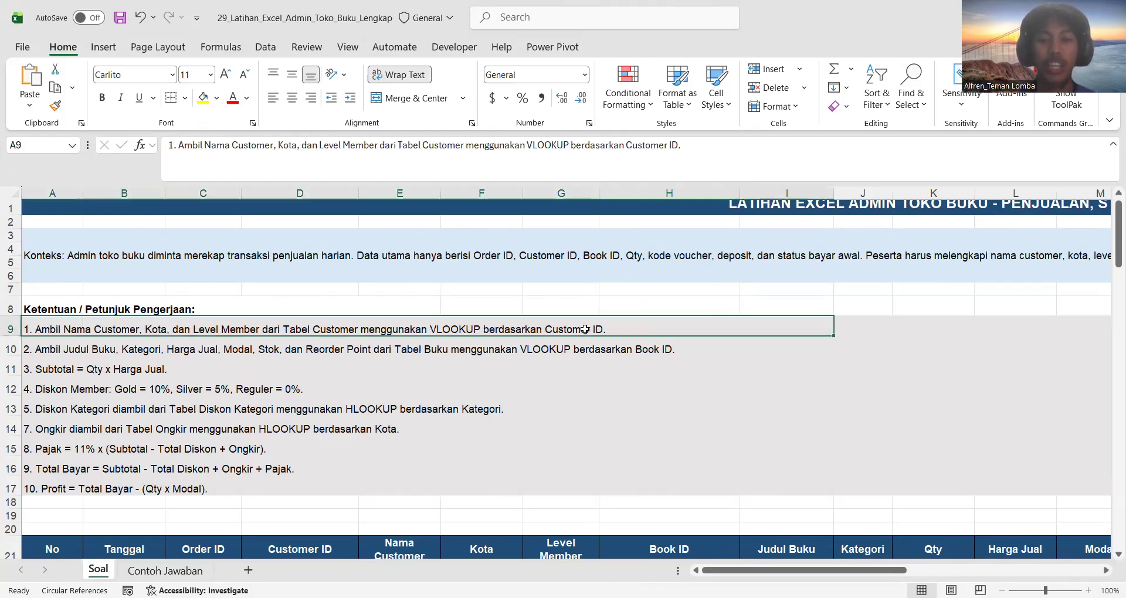
pyautogui.scroll(-1, 585, 329)
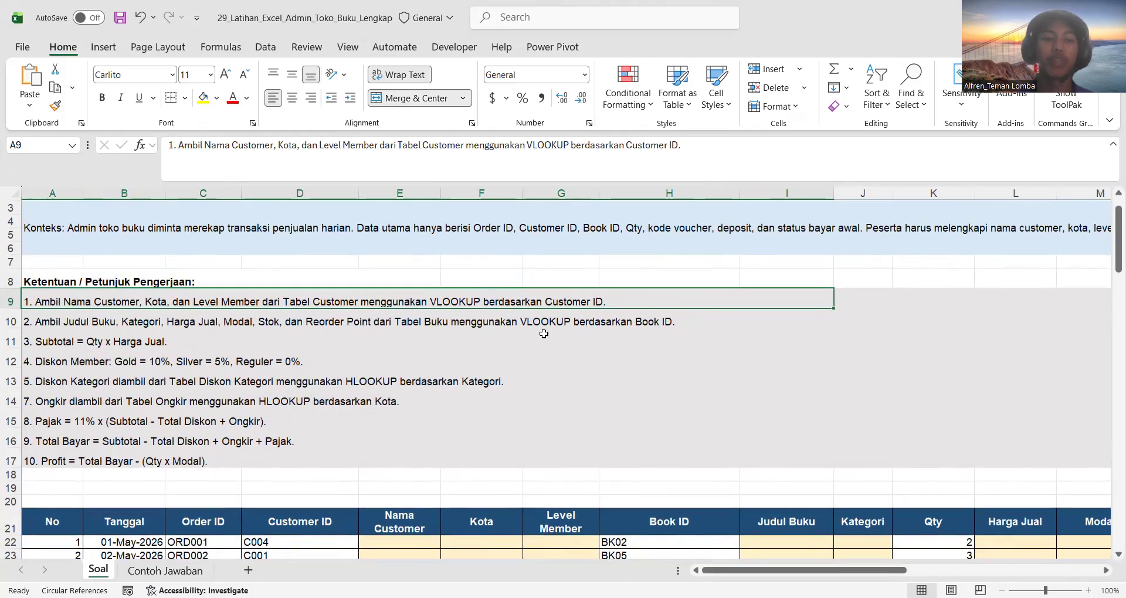
pyautogui.scroll(-3, 545, 334)
pyautogui.click(496, 432)
pyautogui.scroll(-2, 446, 399)
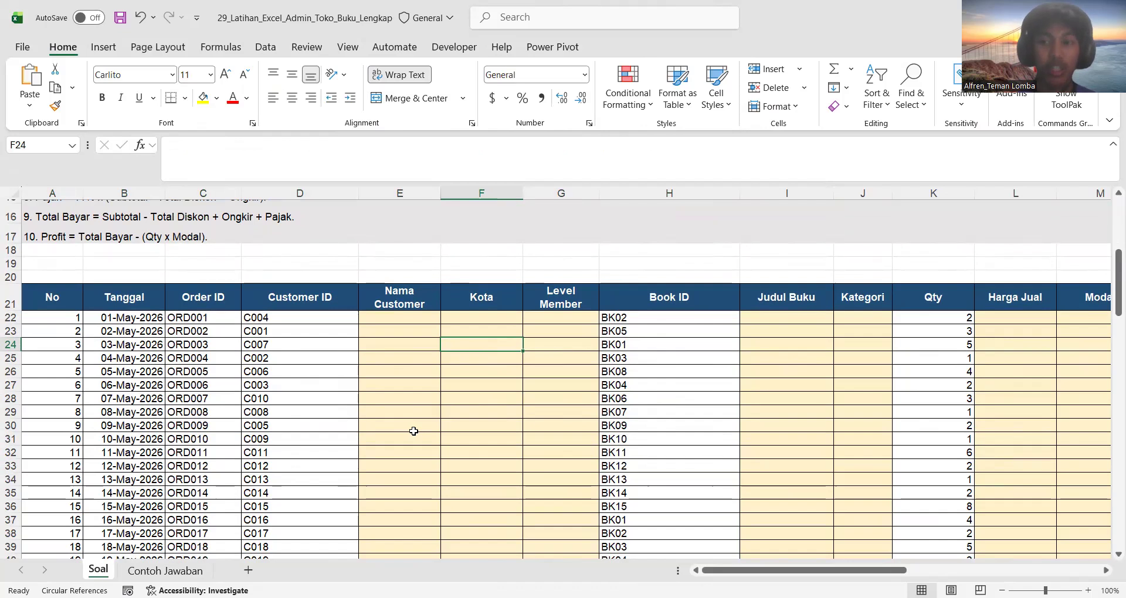
# Examine the customer, book, category discount and shipping cost reference tables below the order table.
pyautogui.scroll(-15, 414, 431)
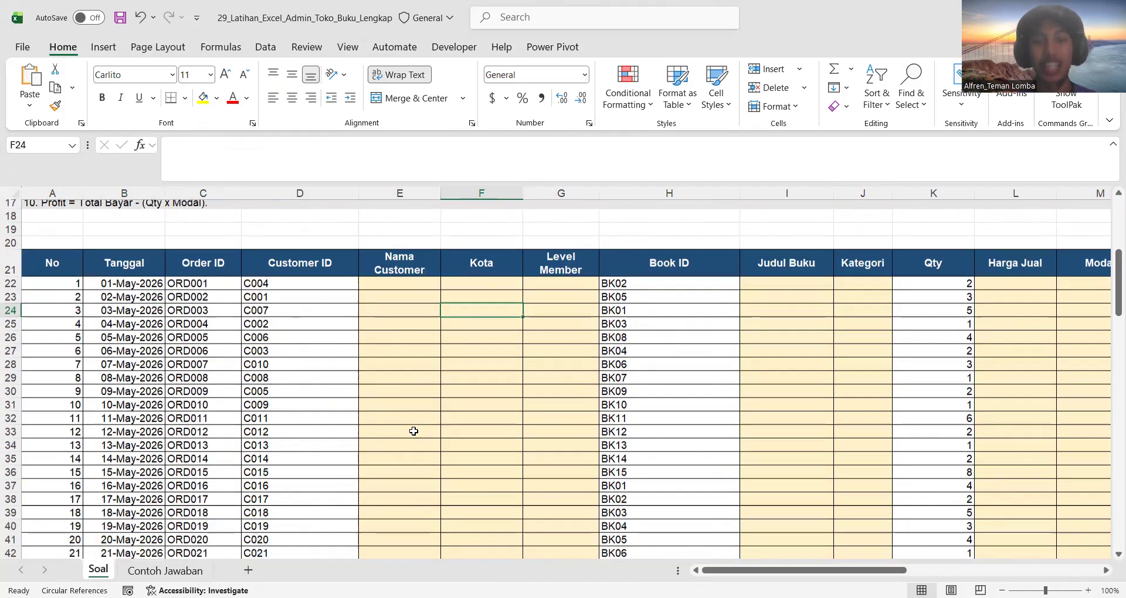
pyautogui.scroll(-2, 381, 411)
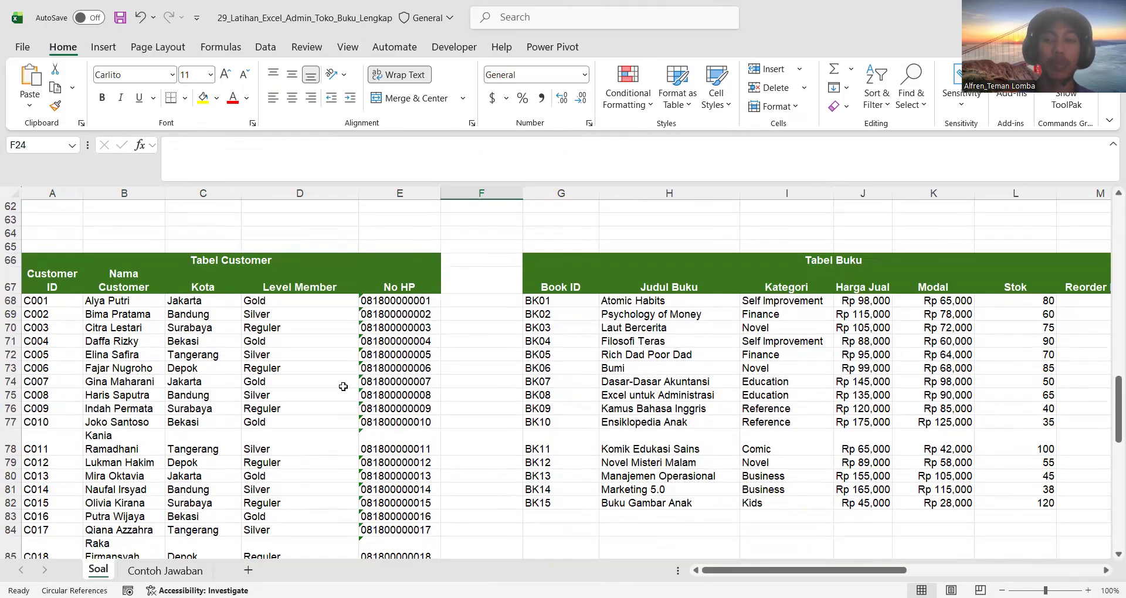
pyautogui.hscroll(3, 328, 401)
pyautogui.scroll(-4, 328, 402)
pyautogui.scroll(-9, 328, 402)
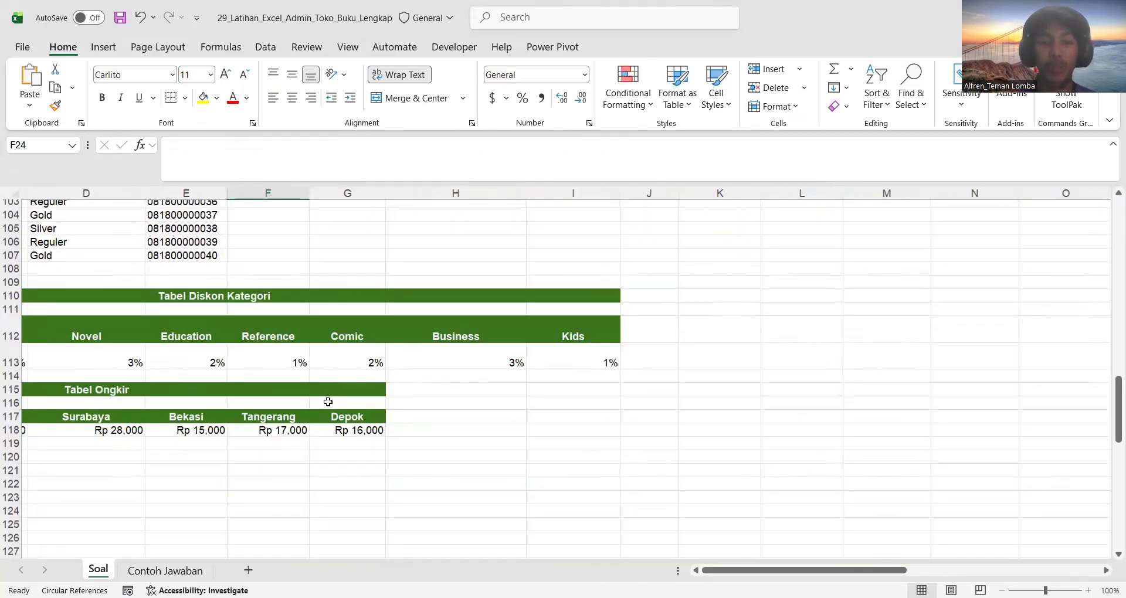
pyautogui.hscroll(-3, 150, 322)
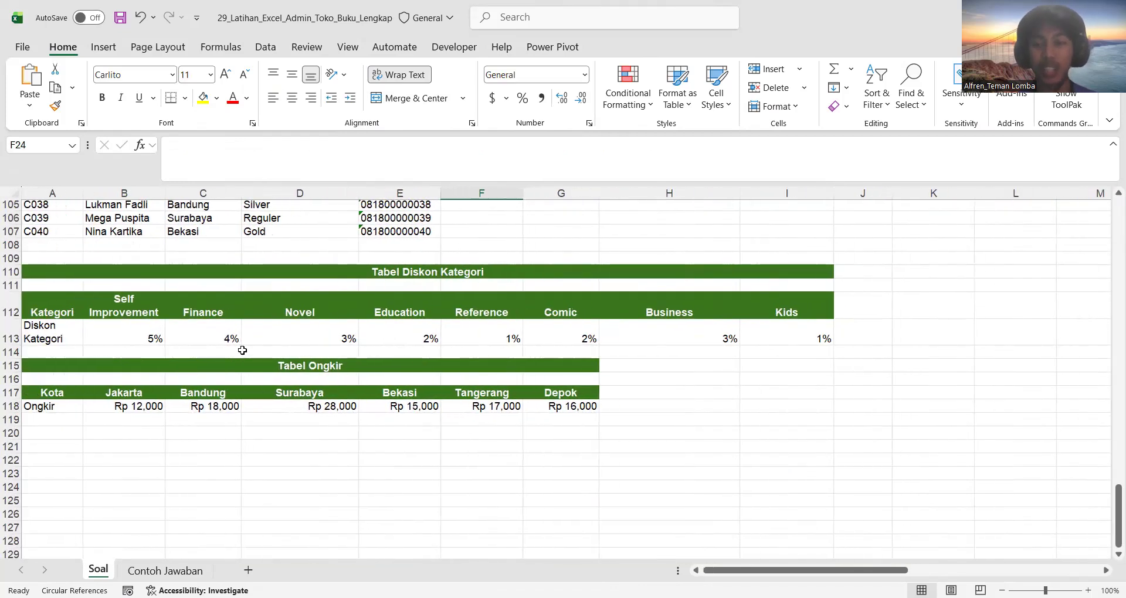
pyautogui.scroll(10, 242, 350)
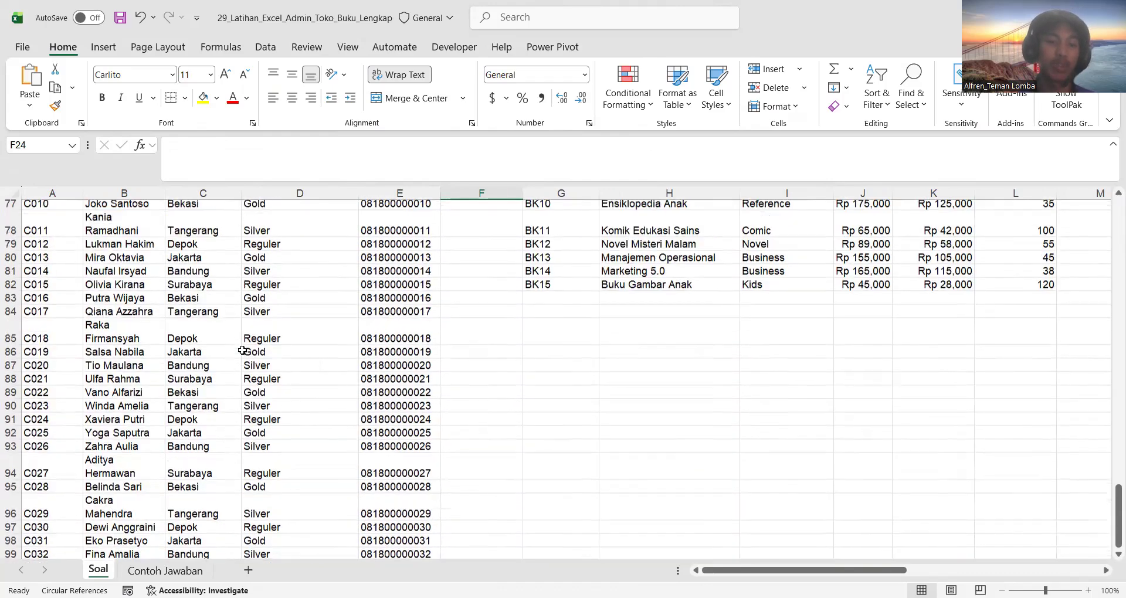
pyautogui.scroll(14, 242, 350)
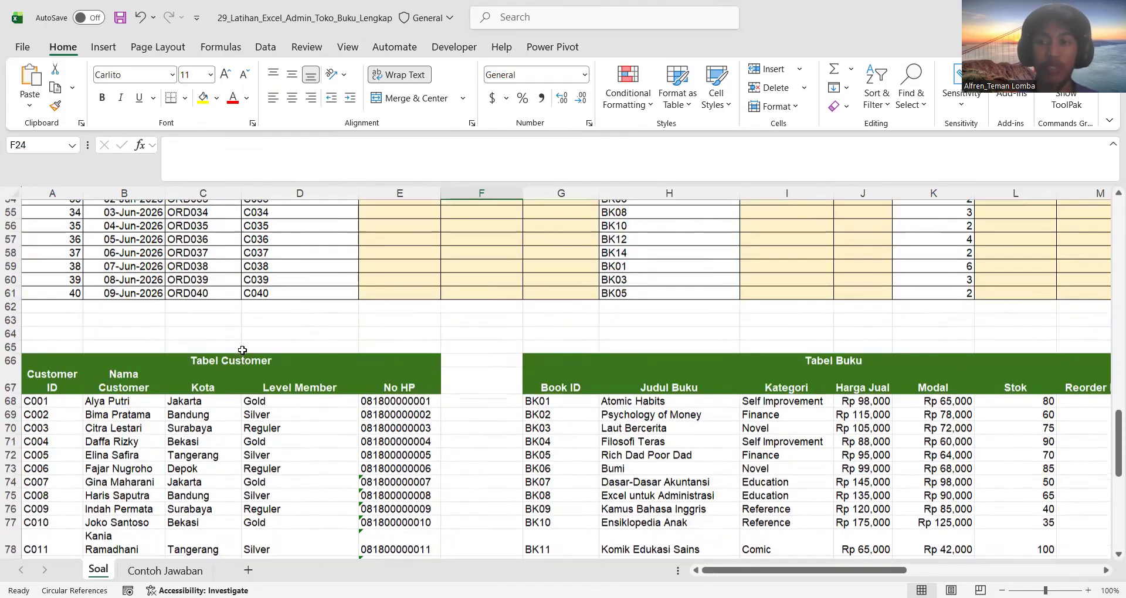
# Review the blank Nama Customer, Kota and Level Member columns against the instruction that describes how to fill them.
pyautogui.scroll(1, 420, 289)
pyautogui.click(419, 289)
pyautogui.scroll(5, 418, 290)
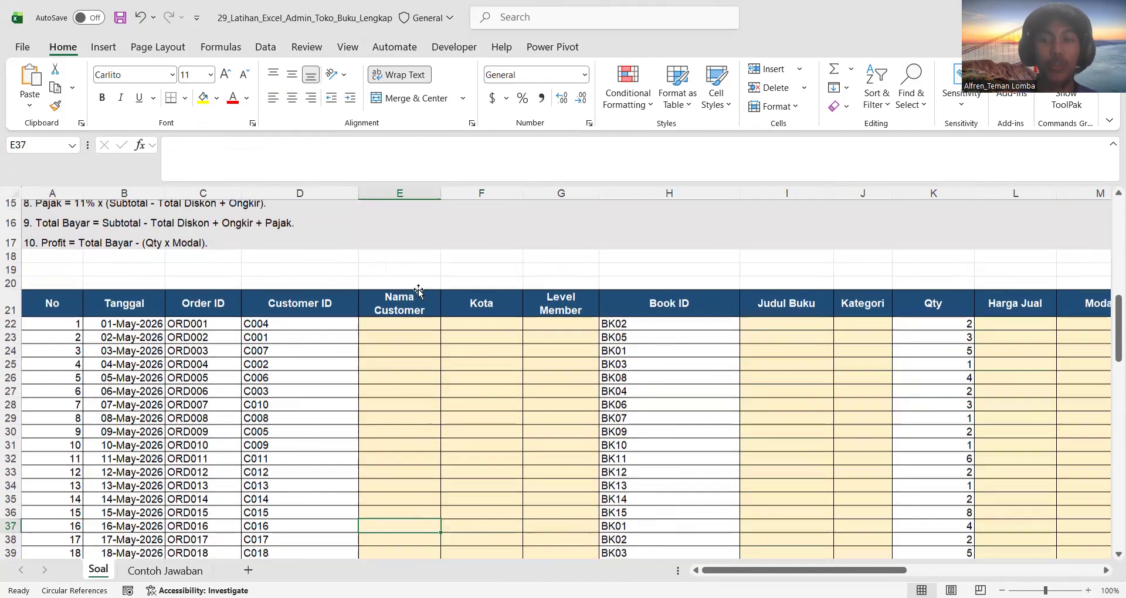
pyautogui.click(408, 328)
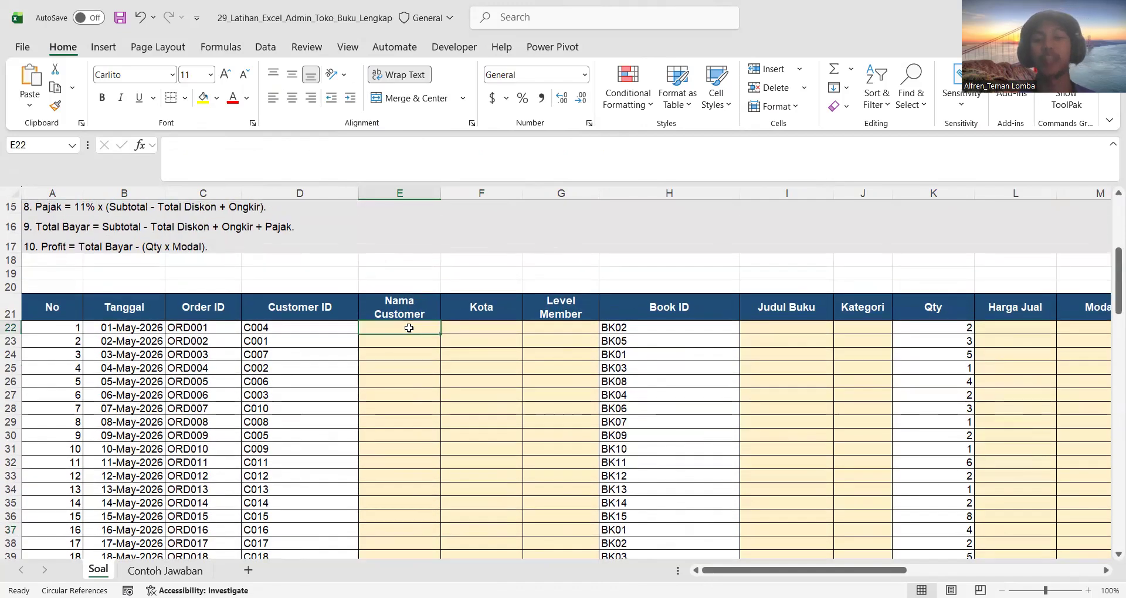
pyautogui.scroll(1, 409, 328)
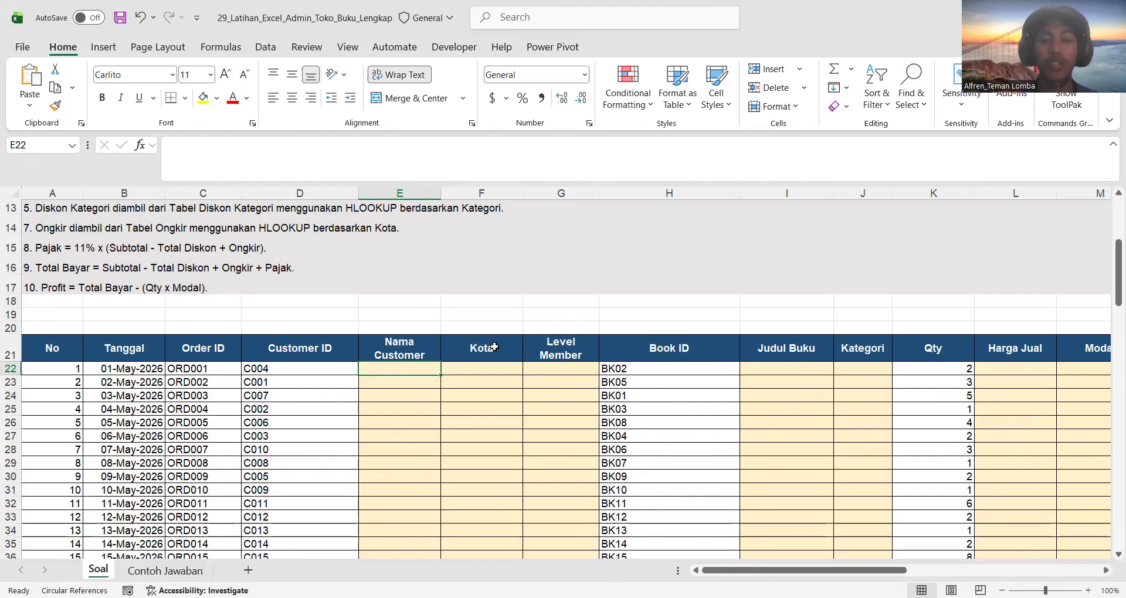
pyautogui.click(557, 347)
pyautogui.scroll(3, 382, 348)
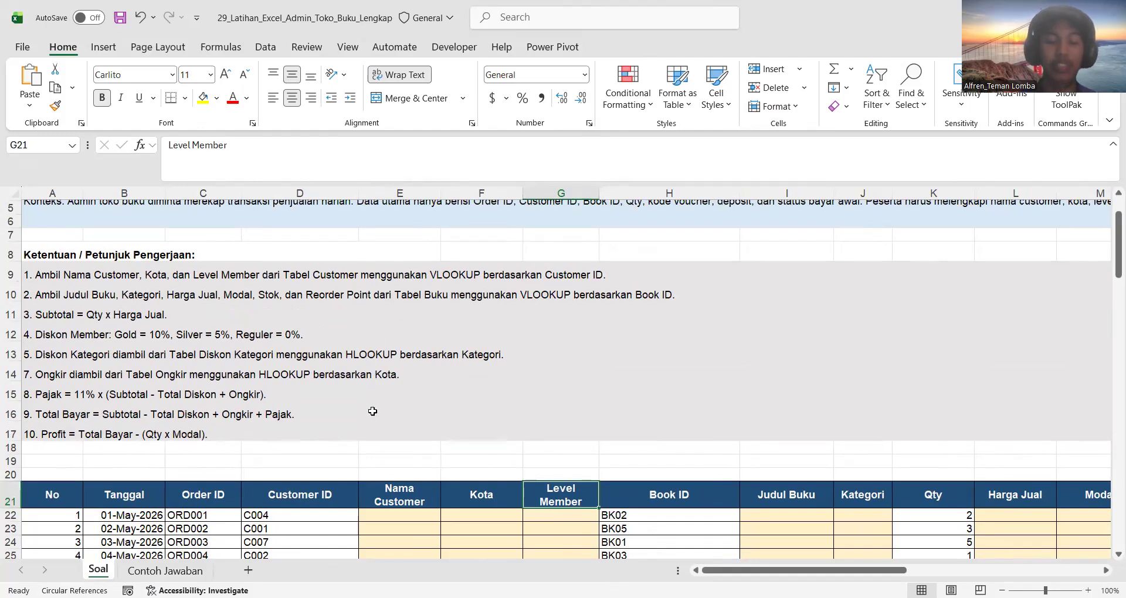
pyautogui.scroll(-3, 375, 404)
# Start a VLOOKUP formula in Nama Customer cell E22 with the Customer ID in D22 as the lookup value.
pyautogui.click(392, 328)
pyautogui.write('=')
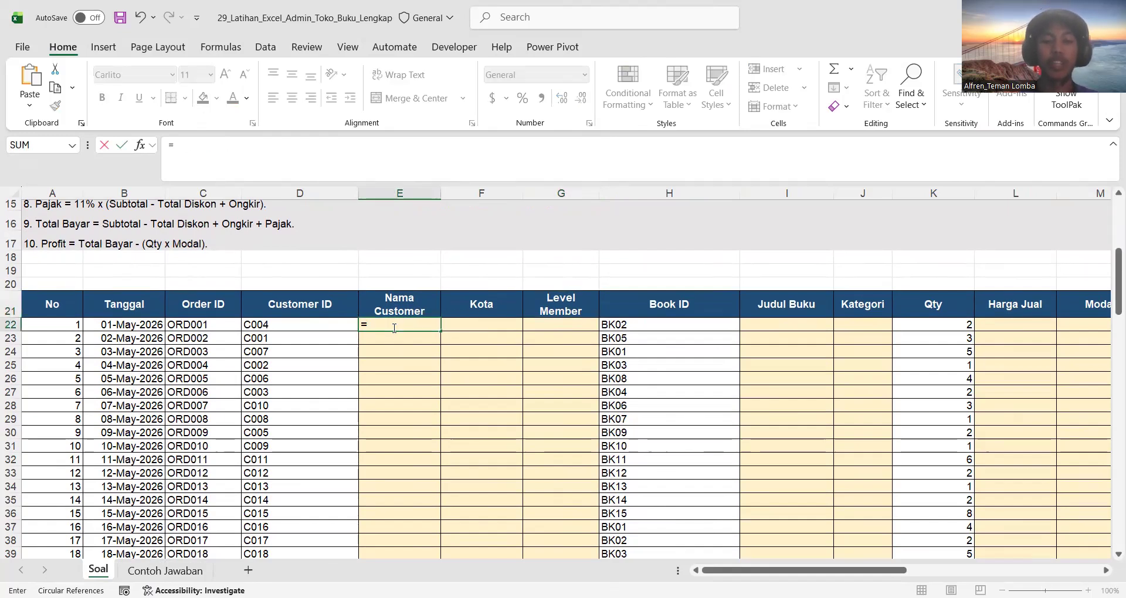
pyautogui.write('VLOO')
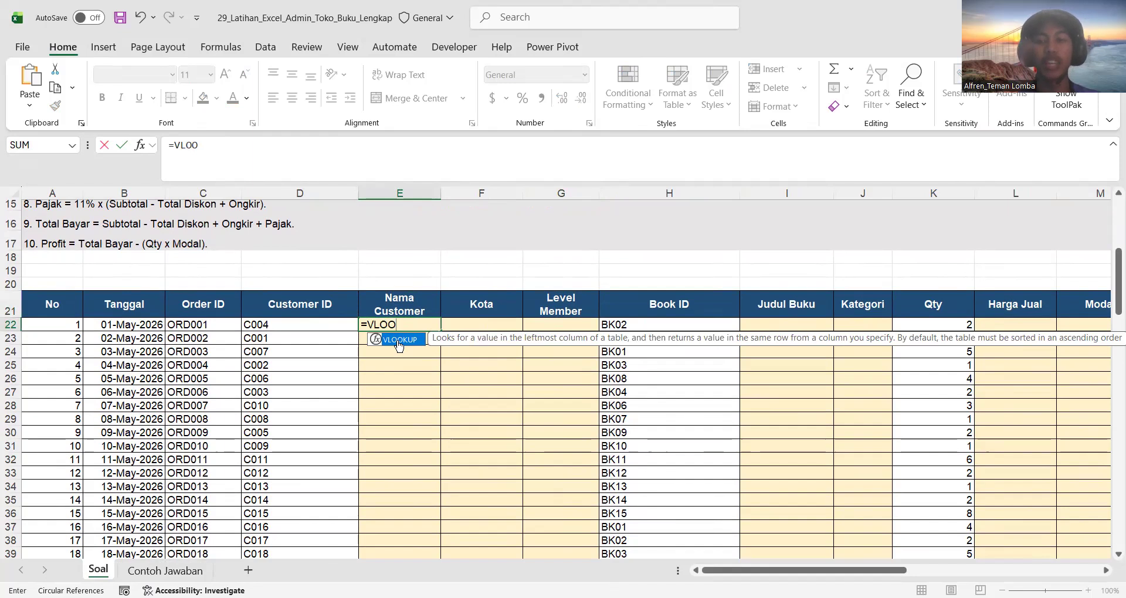
pyautogui.doubleClick(397, 340)
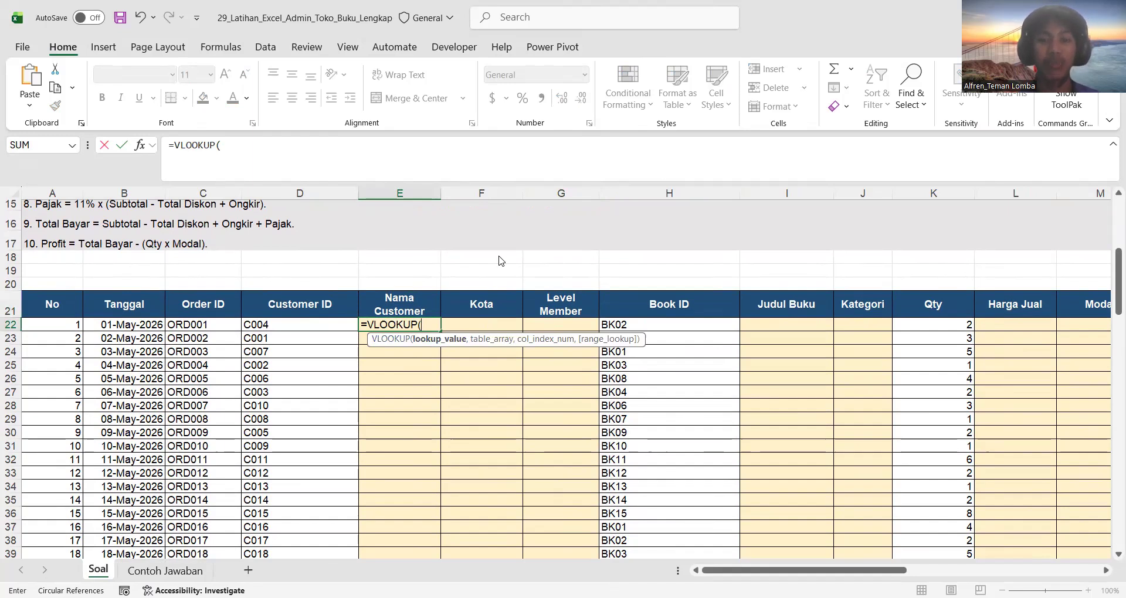
pyautogui.hotkey('alt', 'Tab')
pyautogui.click(423, 325)
pyautogui.click(305, 321)
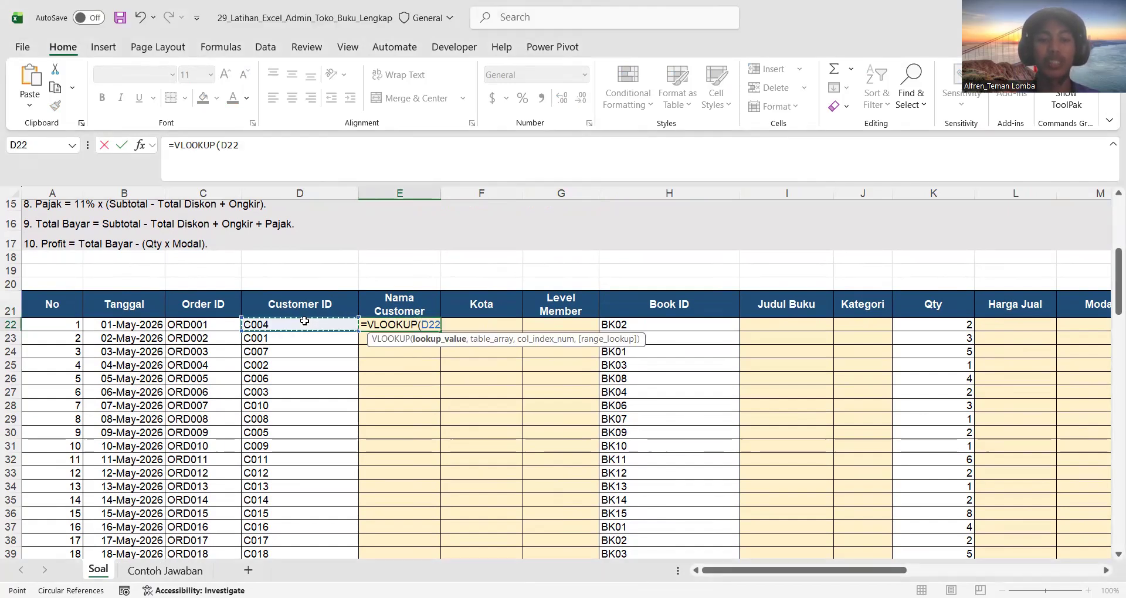
pyautogui.write(',')
# Set the VLOOKUP table array to the Tabel Customer data as the absolute range $A$68:$E$107.
pyautogui.scroll(-15, 287, 411)
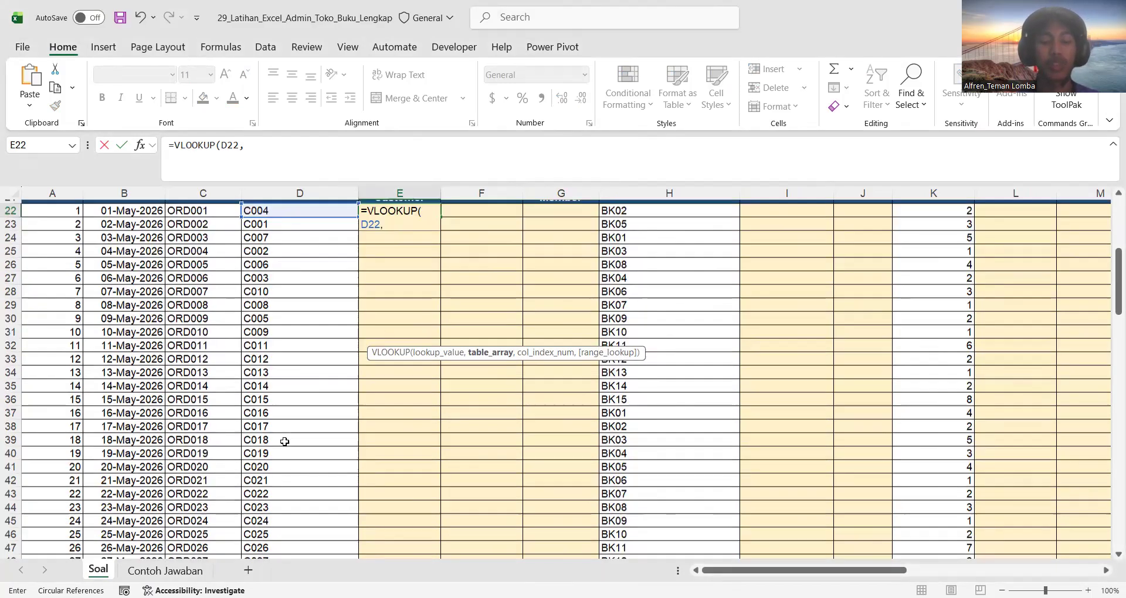
pyautogui.scroll(1, 226, 400)
pyautogui.click(53, 299)
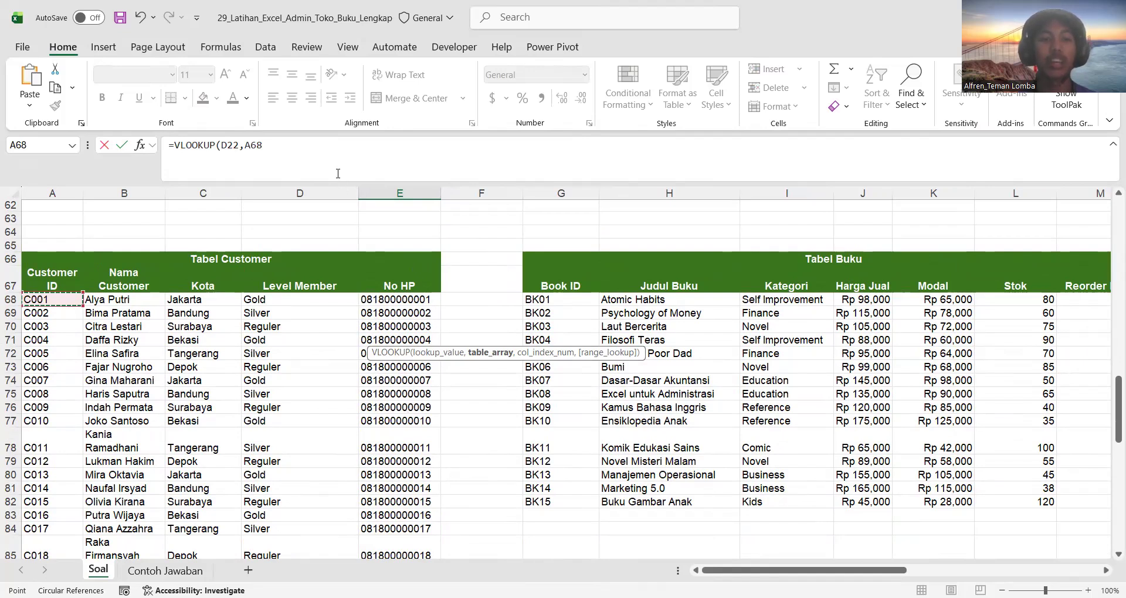
pyautogui.hotkey('ctrl', 'shift', 'Right')
pyautogui.hotkey('ctrl', 'shift', 'Down')
pyautogui.moveTo(296, 146); pyautogui.dragTo(247, 148)
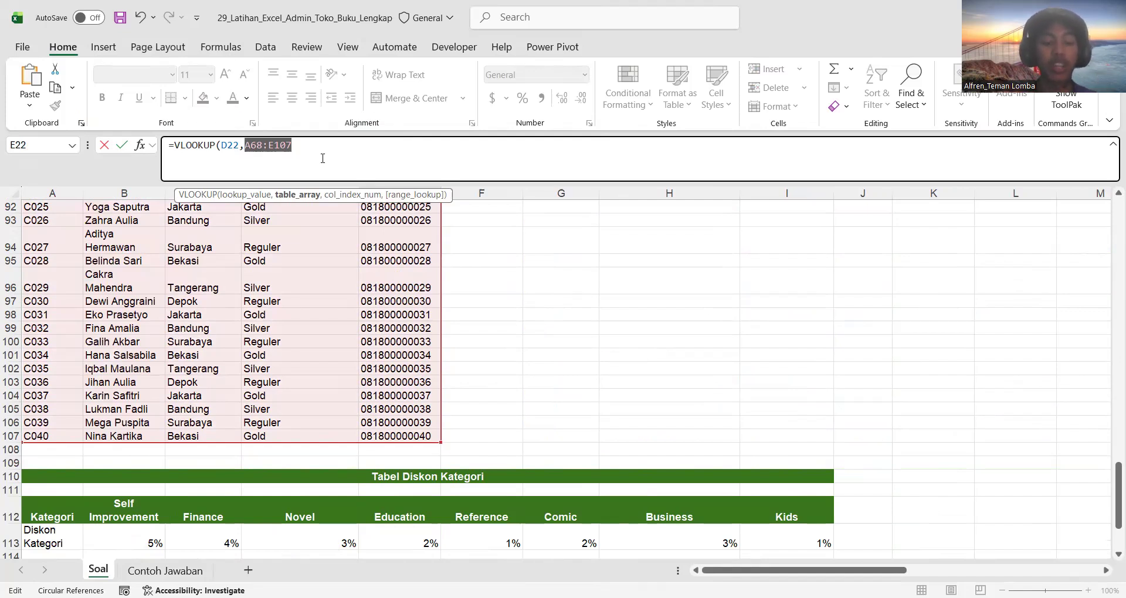
pyautogui.press('F4')
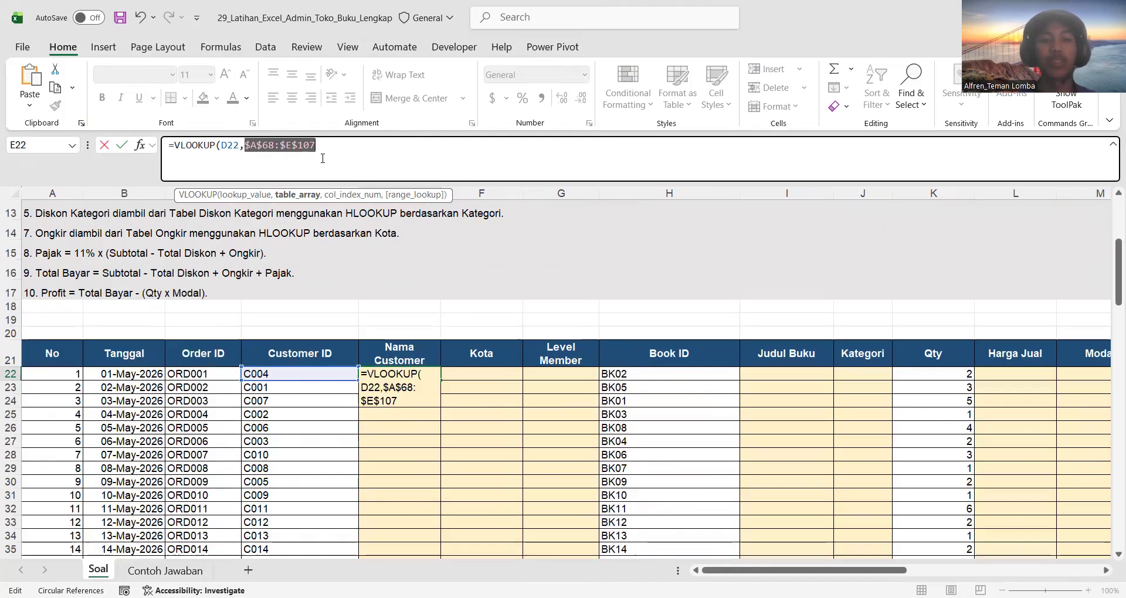
# Complete the E22 VLOOKUP with column index 2 and FALSE, and fill it down the Nama Customer column.
pyautogui.click(330, 153)
pyautogui.write(',')
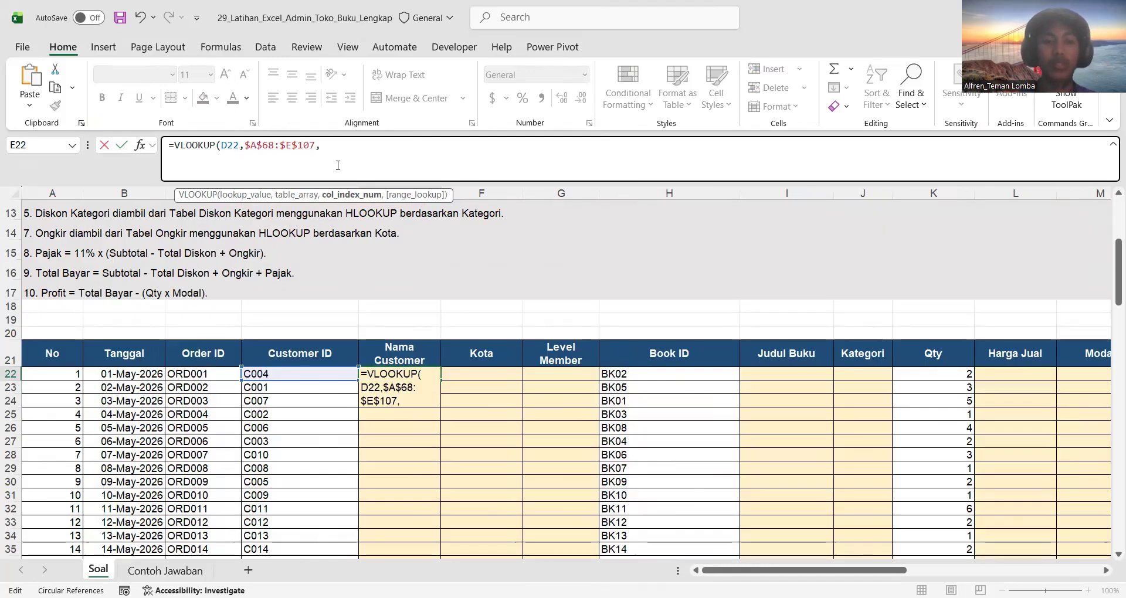
pyautogui.scroll(-2, 373, 435)
pyautogui.scroll(-15, 390, 394)
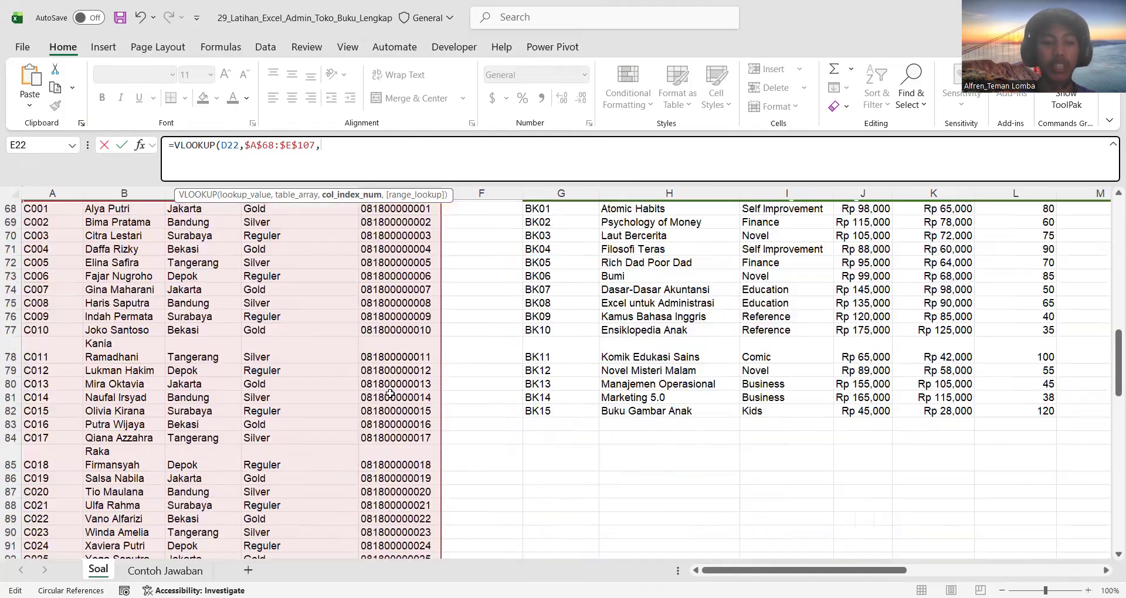
pyautogui.scroll(3, 152, 444)
pyautogui.write('2')
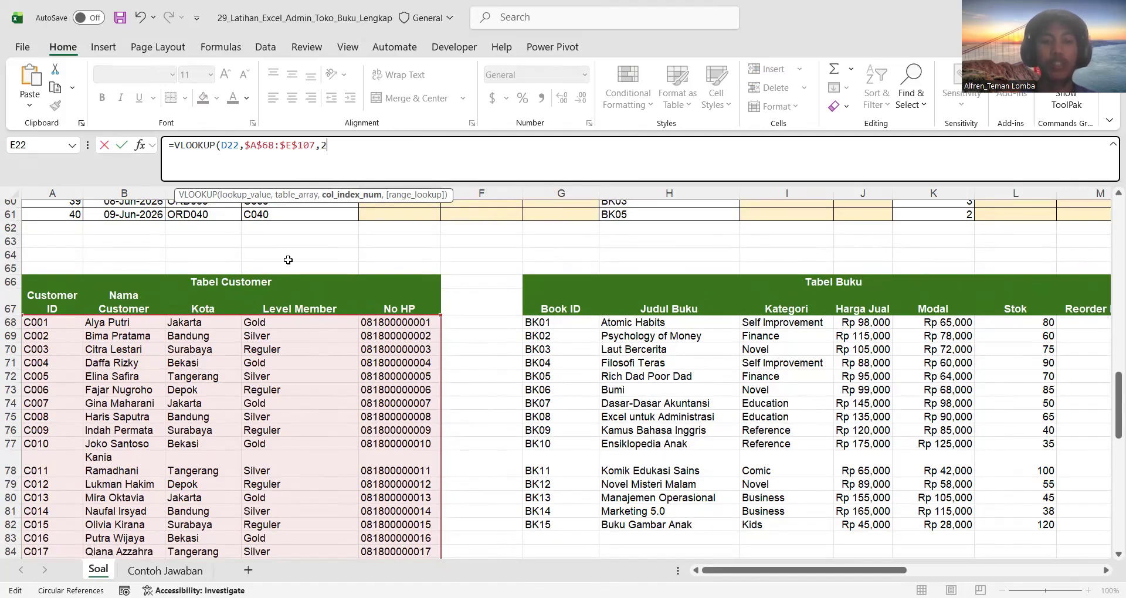
pyautogui.write(',FALSE')
pyautogui.hotkey('ctrl', 'Return')
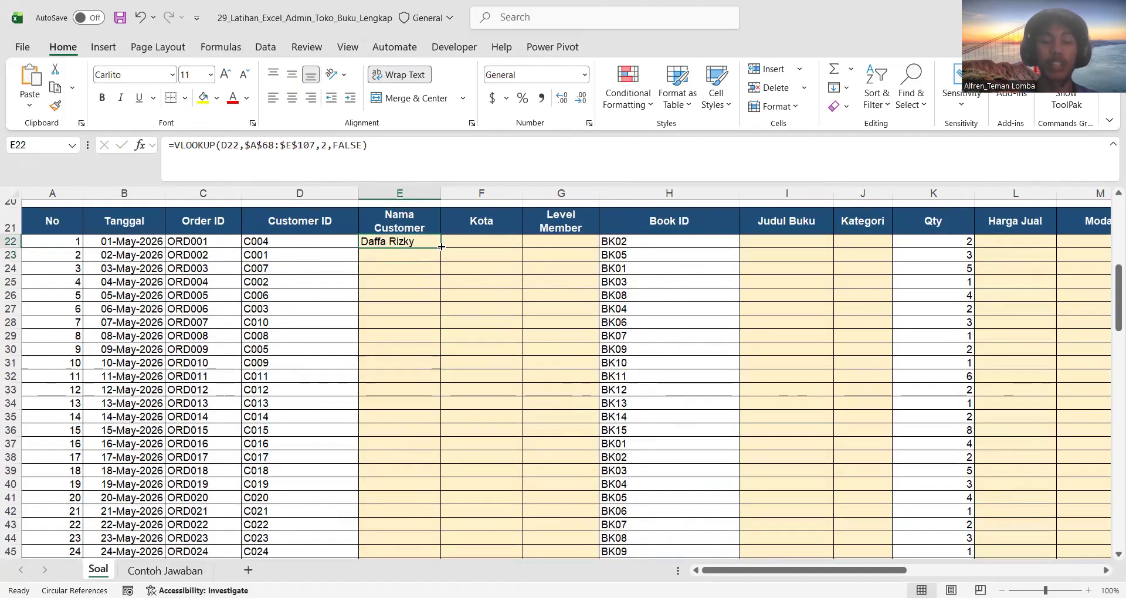
pyautogui.doubleClick(441, 247)
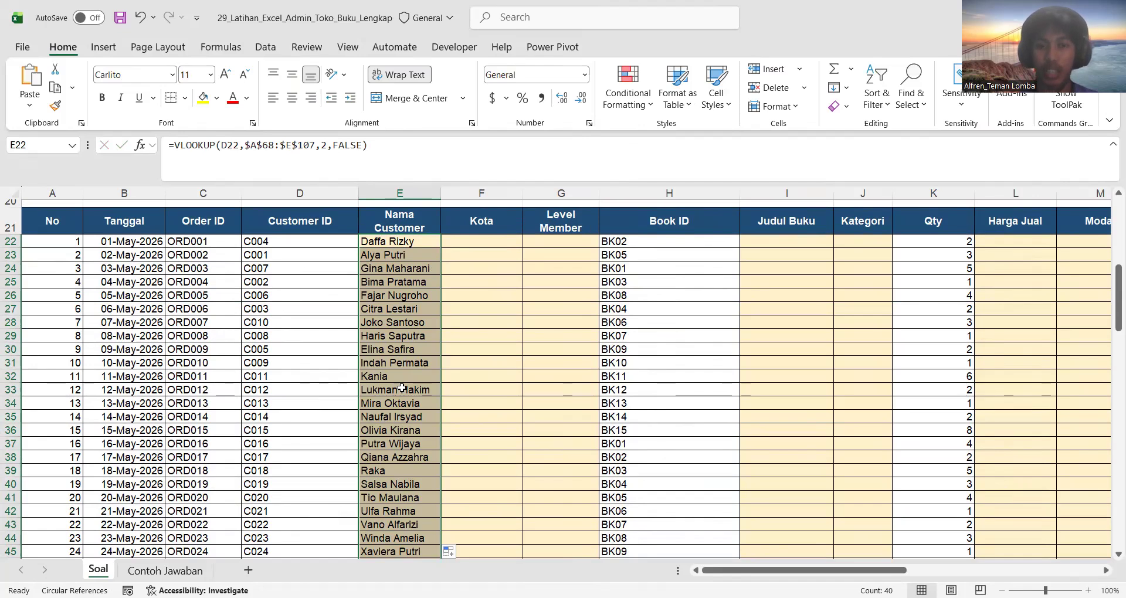
# Examine the reference tables for the source columns of the blank Kota and Level Member fields.
pyautogui.scroll(-14, 402, 388)
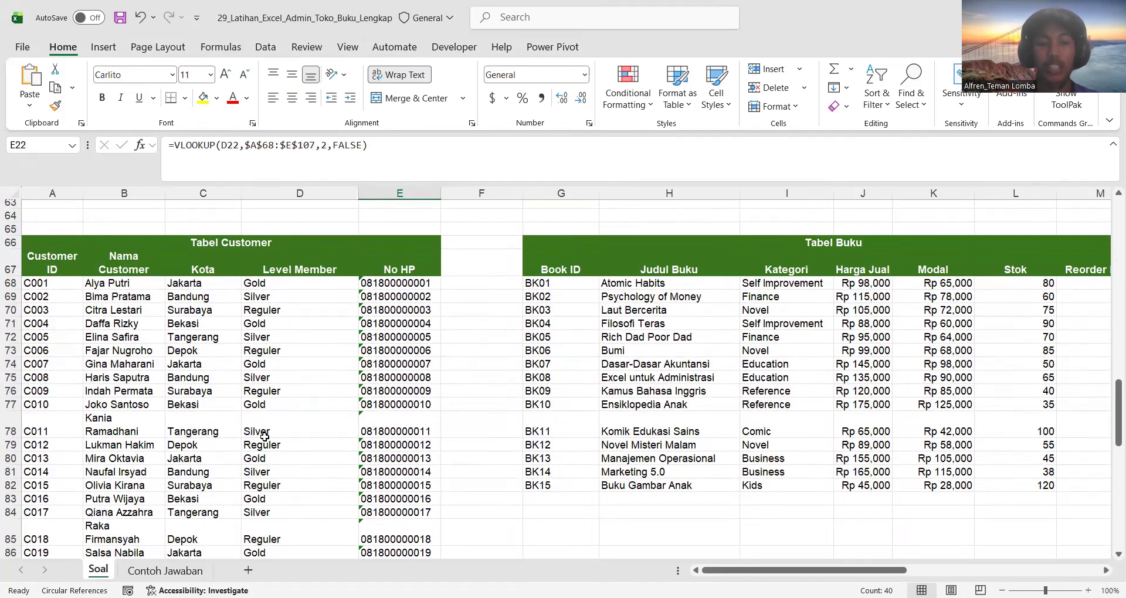
pyautogui.scroll(-3, 265, 436)
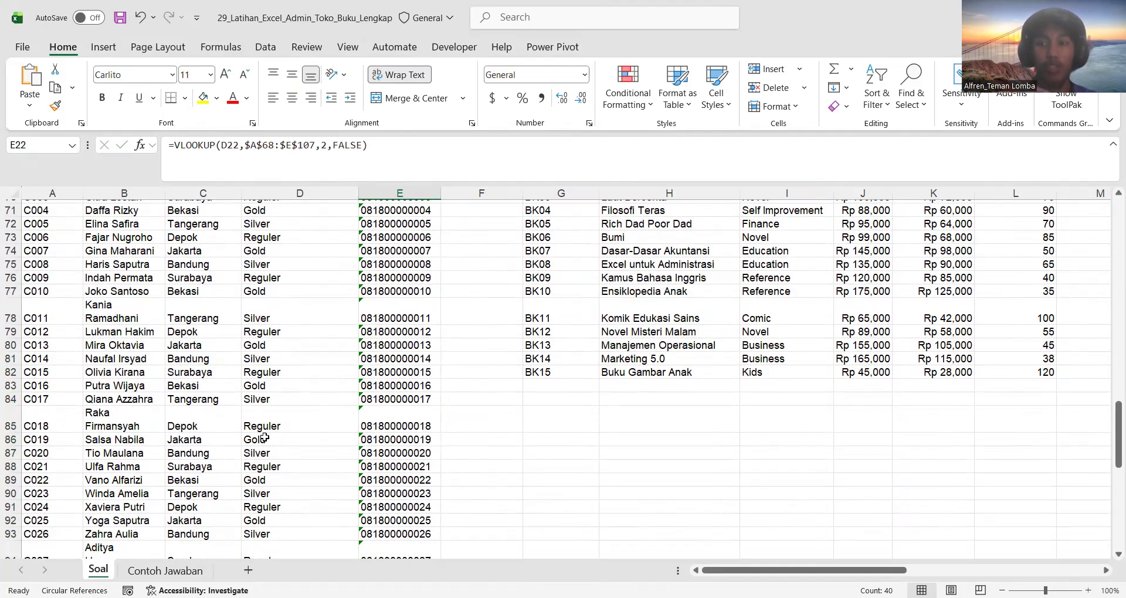
pyautogui.scroll(-10, 264, 437)
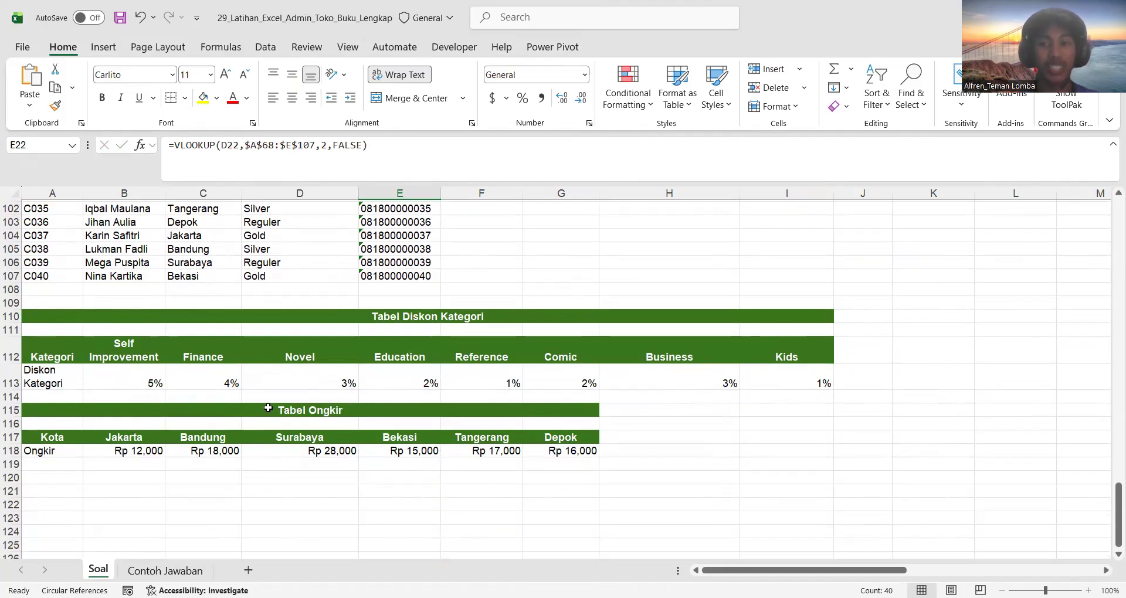
pyautogui.scroll(9, 218, 478)
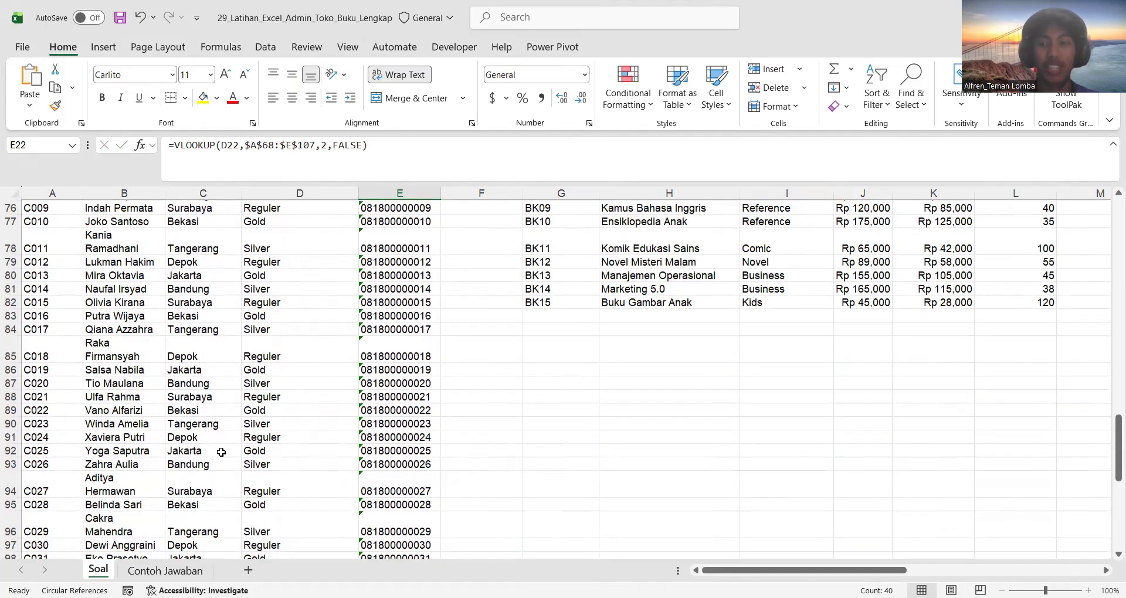
pyautogui.scroll(20, 220, 452)
pyautogui.scroll(-1, 221, 381)
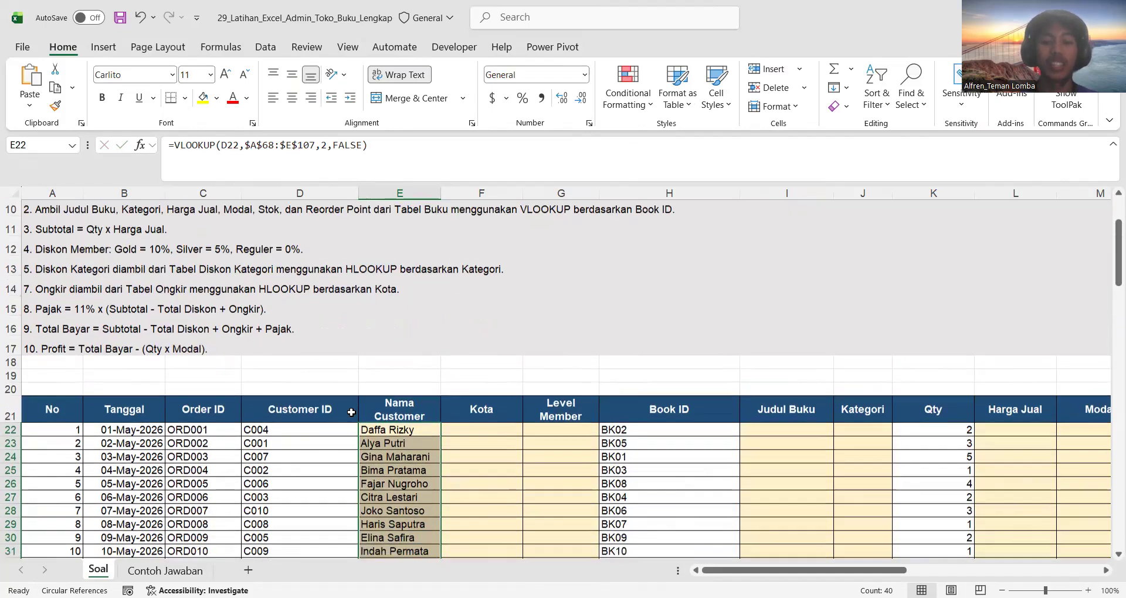
pyautogui.click(497, 427)
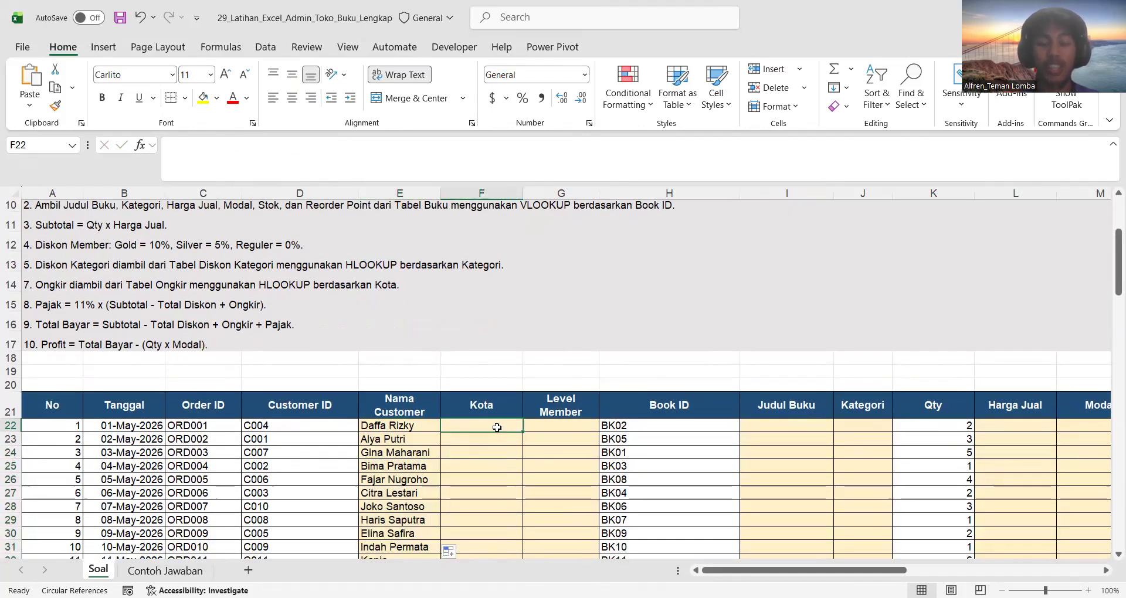
pyautogui.click(555, 428)
pyautogui.scroll(-14, 367, 466)
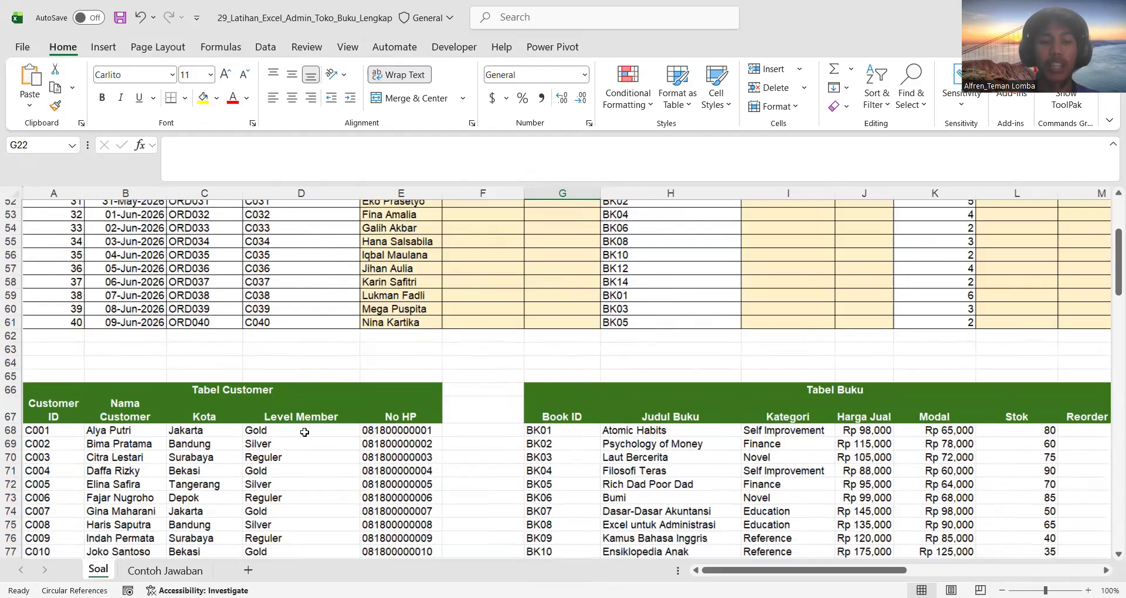
pyautogui.scroll(14, 385, 373)
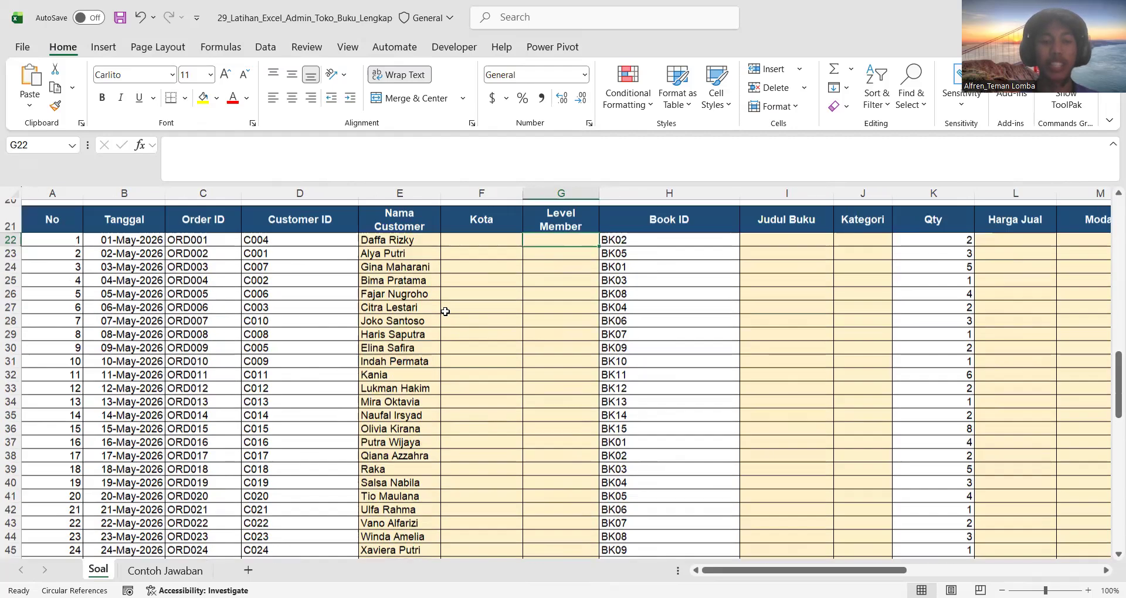
# Copy the VLOOKUP formula from E22 into Kota cell F22, keeping its cell references the same.
pyautogui.doubleClick(419, 409)
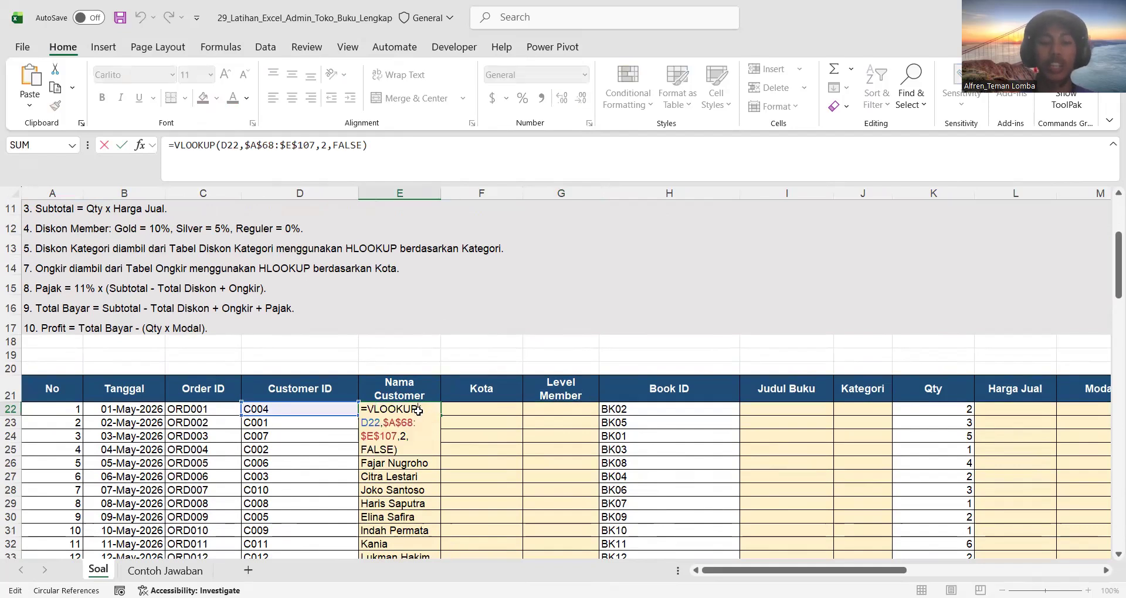
pyautogui.press('Return')
pyautogui.doubleClick(462, 410)
pyautogui.hotkey('ctrl', 'v')
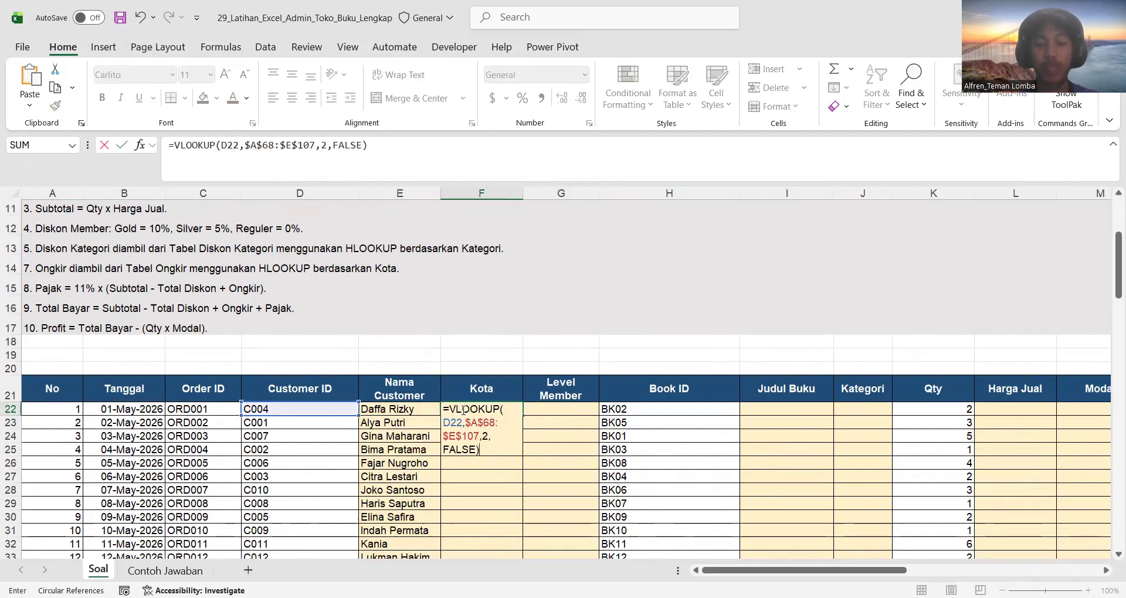
# Set the column index in the F22 VLOOKUP to 3 and fill the formula down the Kota column.
pyautogui.click(493, 431)
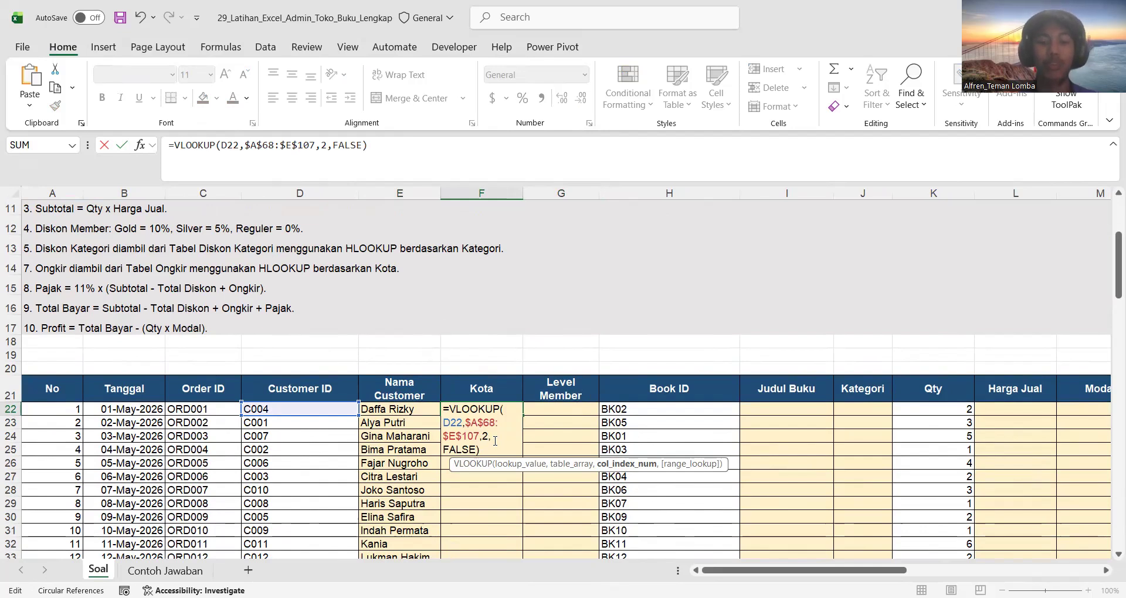
pyautogui.press('BackSpace')
pyautogui.scroll(-19, 337, 490)
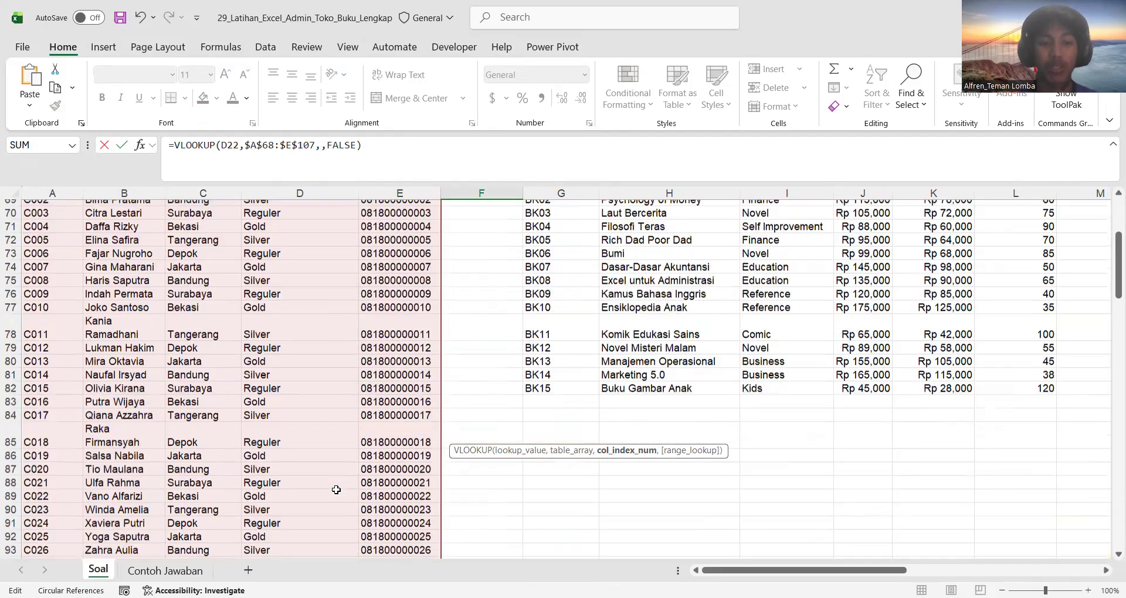
pyautogui.scroll(4, 235, 398)
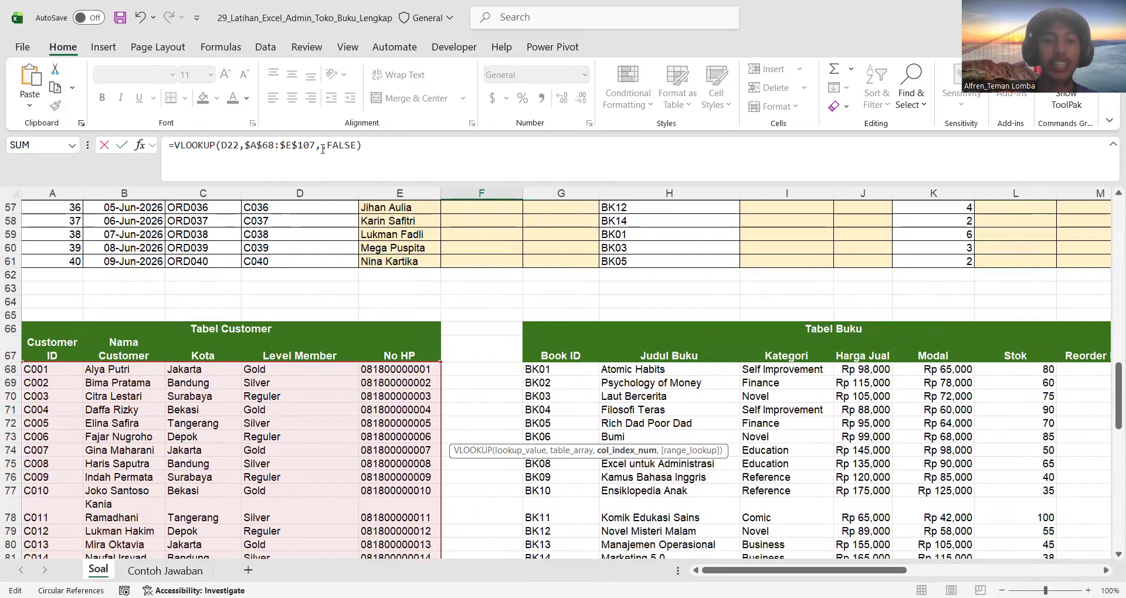
pyautogui.write('3')
pyautogui.press('Return')
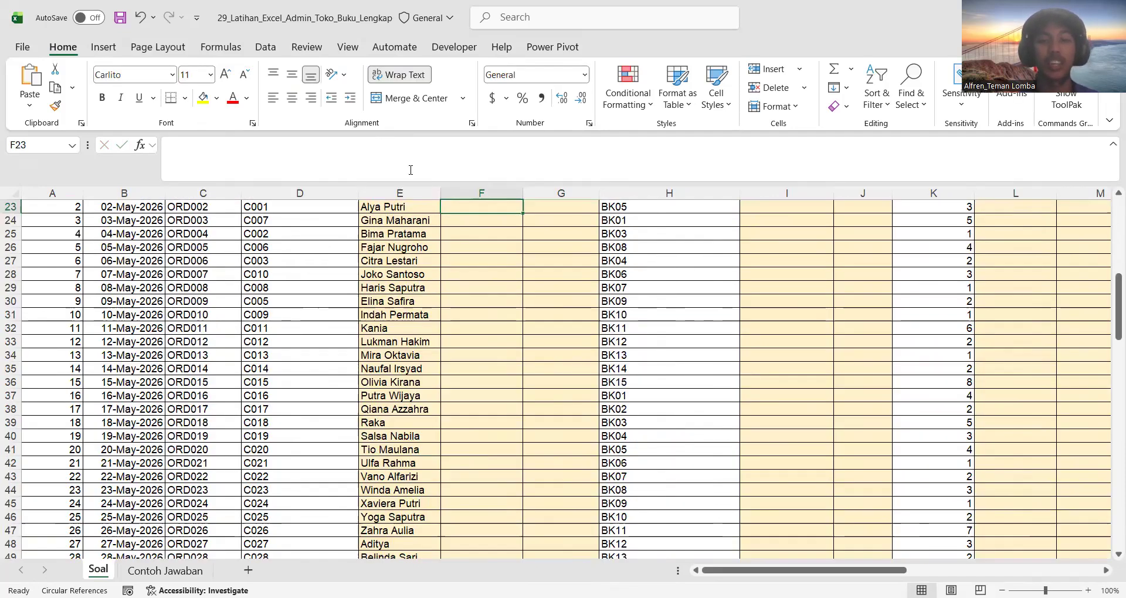
pyautogui.scroll(2, 467, 313)
pyautogui.click(504, 261)
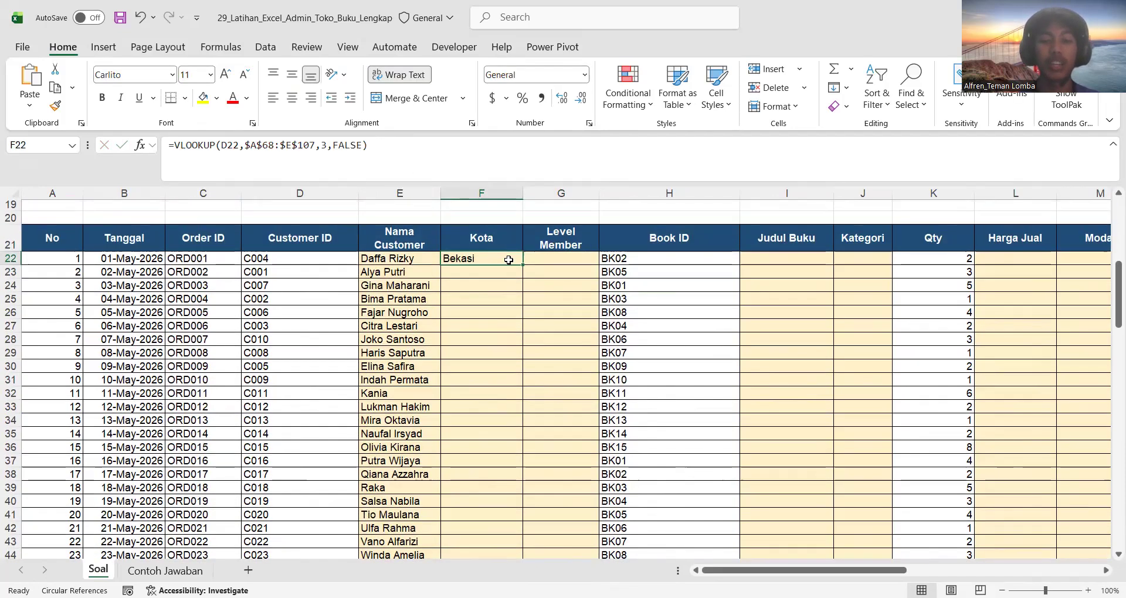
pyautogui.doubleClick(520, 263)
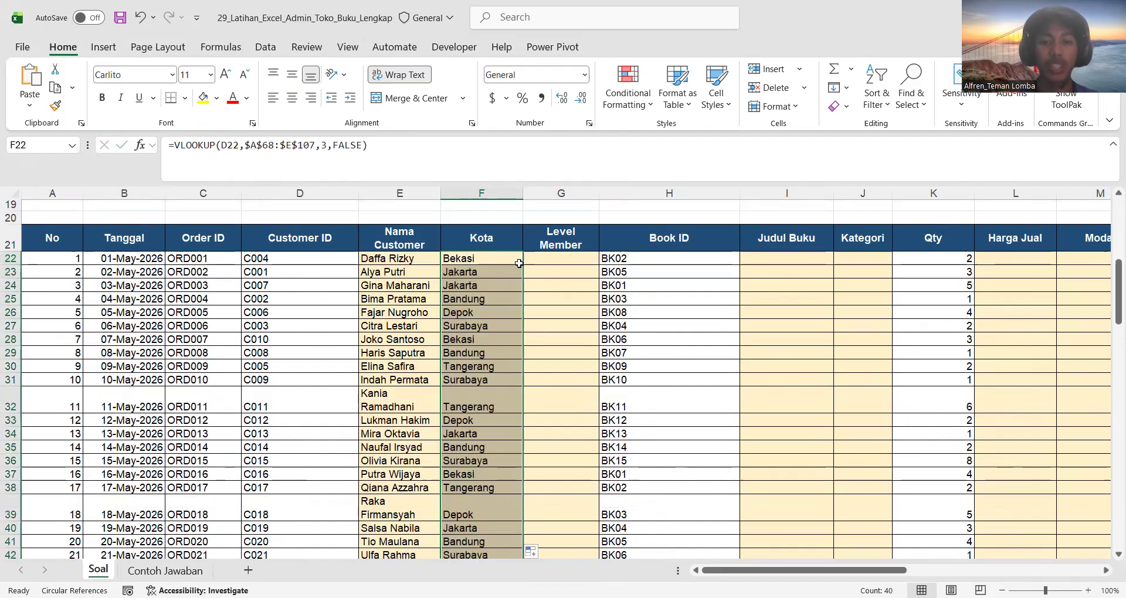
# Enter the copied formula =VLOOKUP(D22,$A$68:$E$107,2,FALSE) in Level Member cell G22.
pyautogui.doubleClick(555, 261)
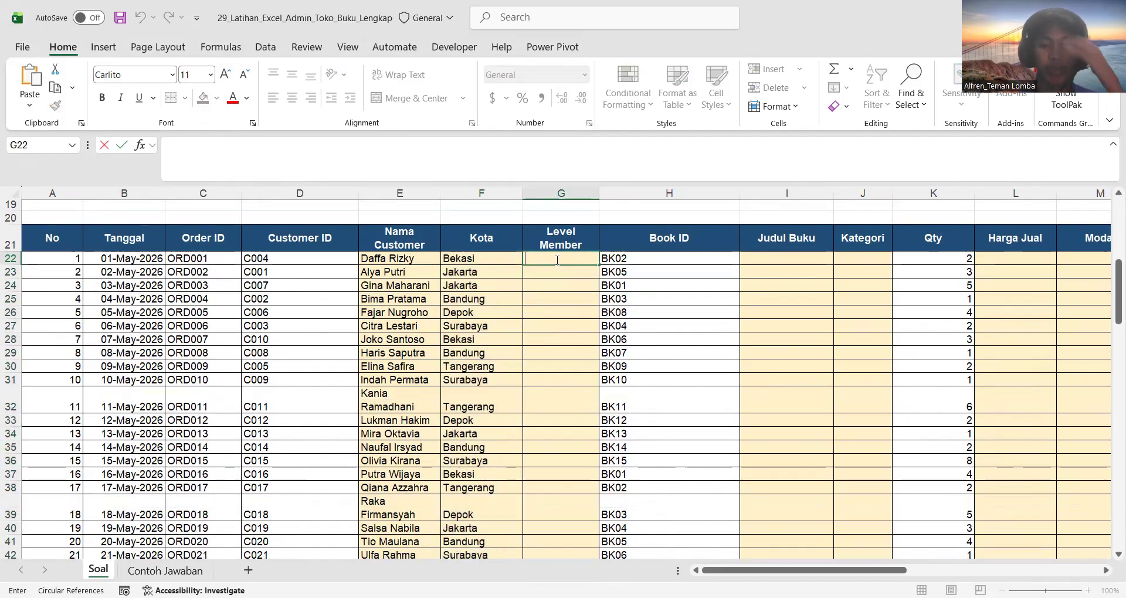
pyautogui.doubleClick(556, 258)
pyautogui.write('=VLOOKUP(D22,$A$68:$E$107,2,FALSE)')
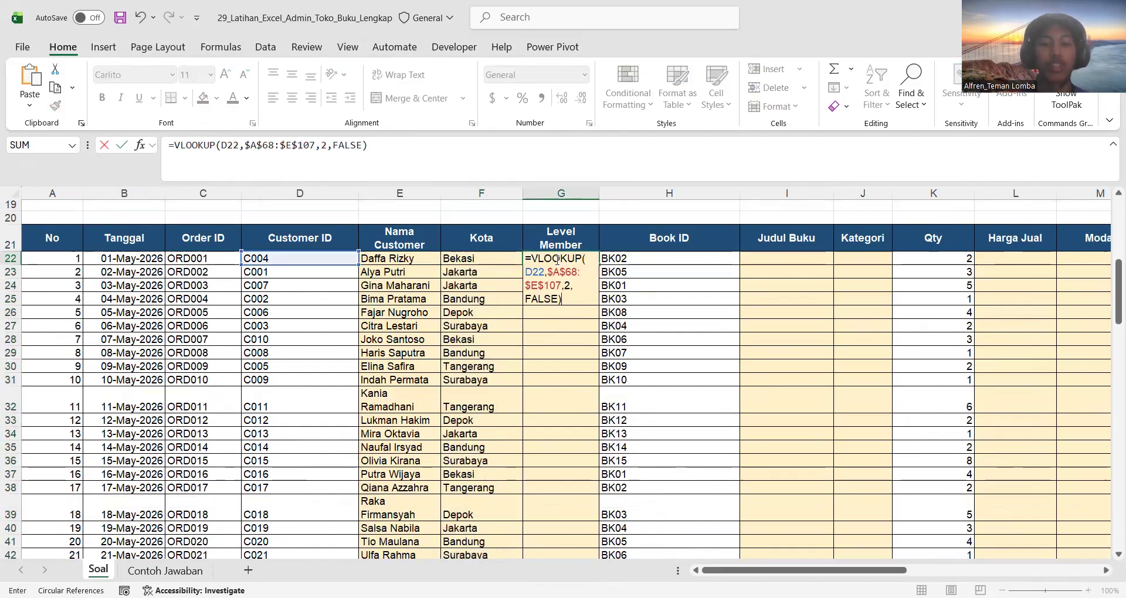
# Set the column index in the G22 VLOOKUP to 4 and fill the formula down the Level Member column.
pyautogui.scroll(-15, 299, 349)
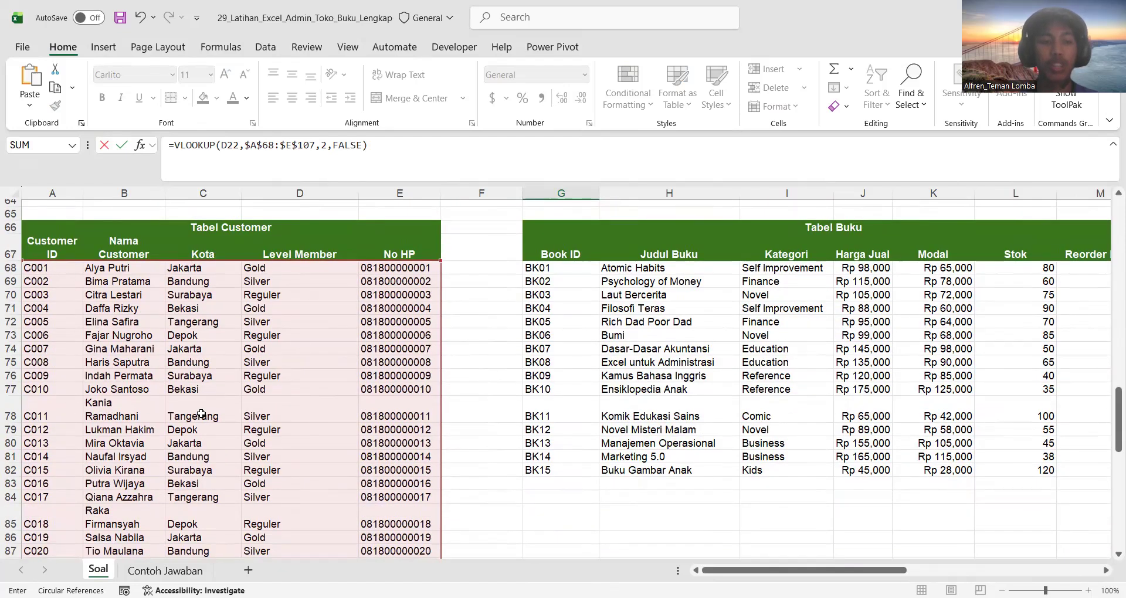
pyautogui.click(327, 147)
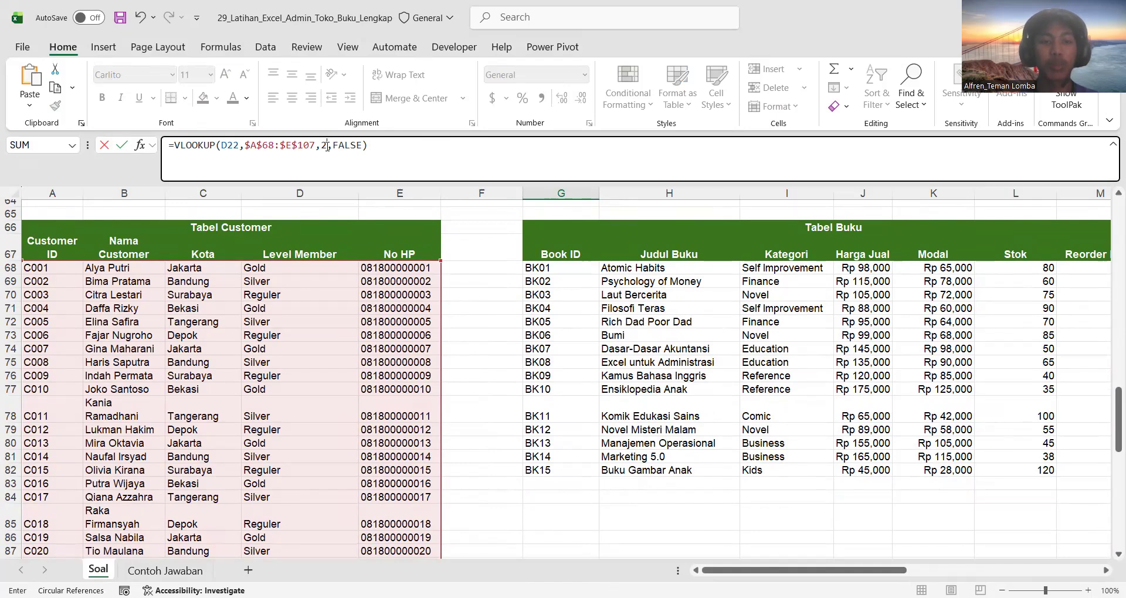
pyautogui.press('BackSpace')
pyautogui.write('4')
pyautogui.press('Return')
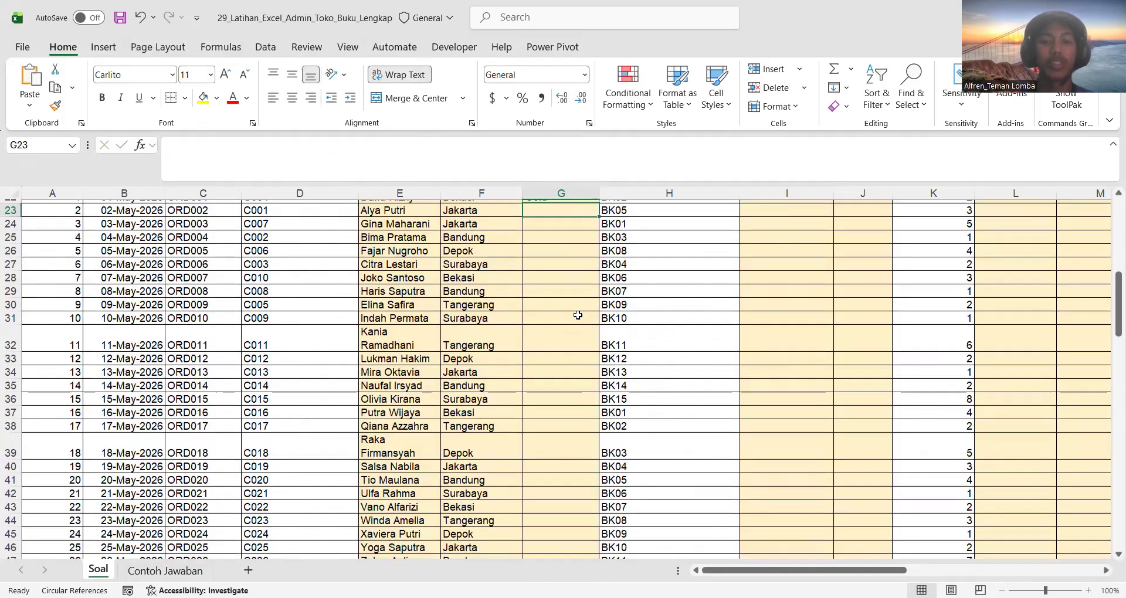
pyautogui.scroll(2, 577, 315)
pyautogui.click(583, 285)
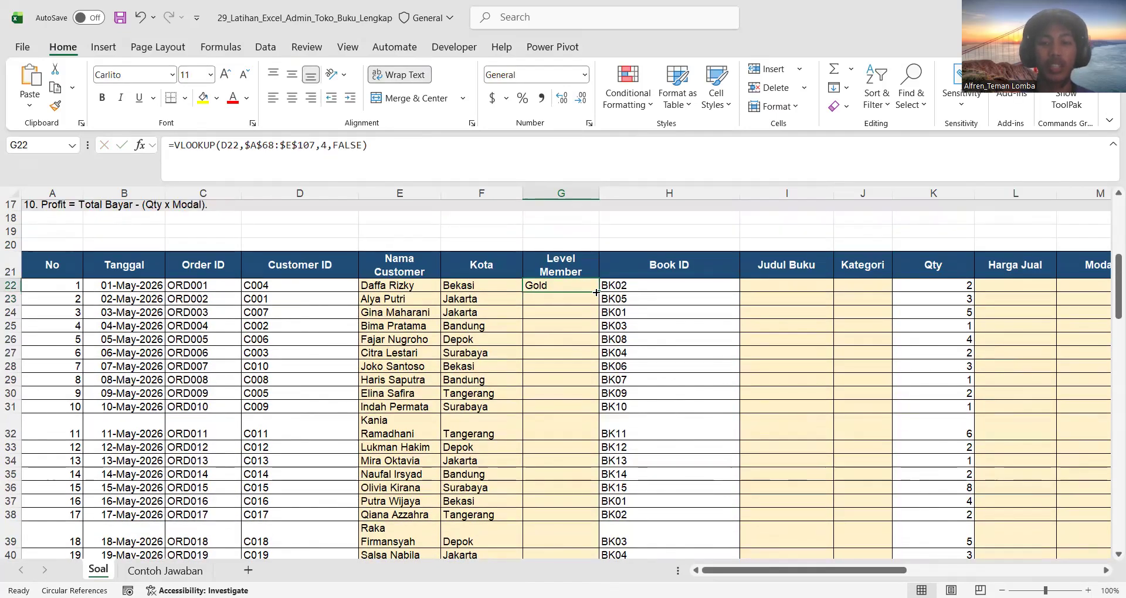
pyautogui.doubleClick(597, 291)
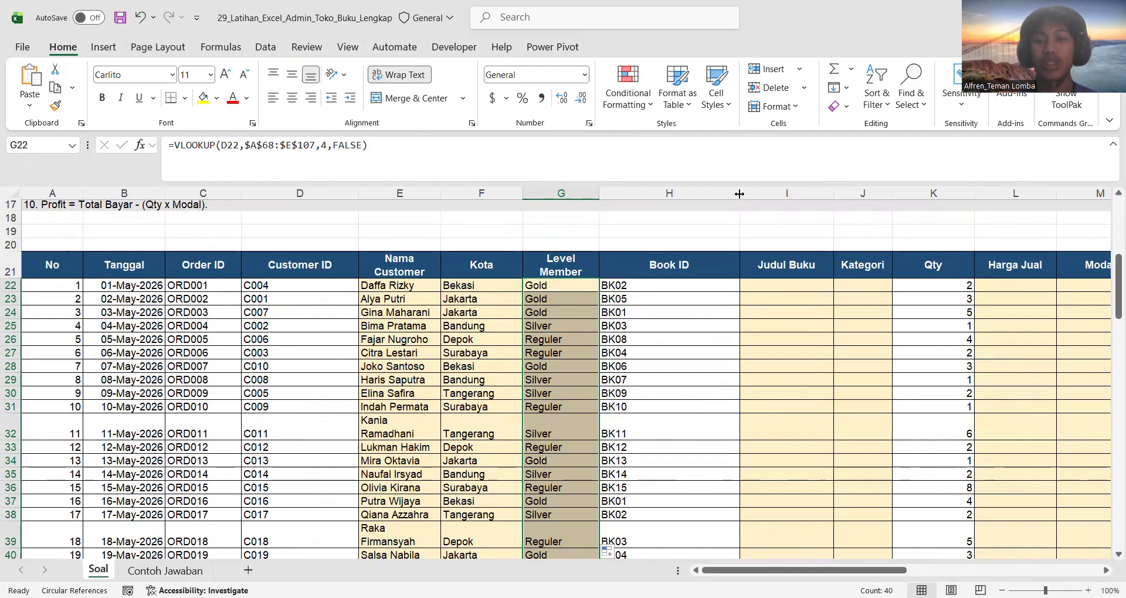
# Narrow the Book ID column slightly and review the instruction for the fields taken from Tabel Buku.
pyautogui.moveTo(740, 194); pyautogui.dragTo(722, 194)
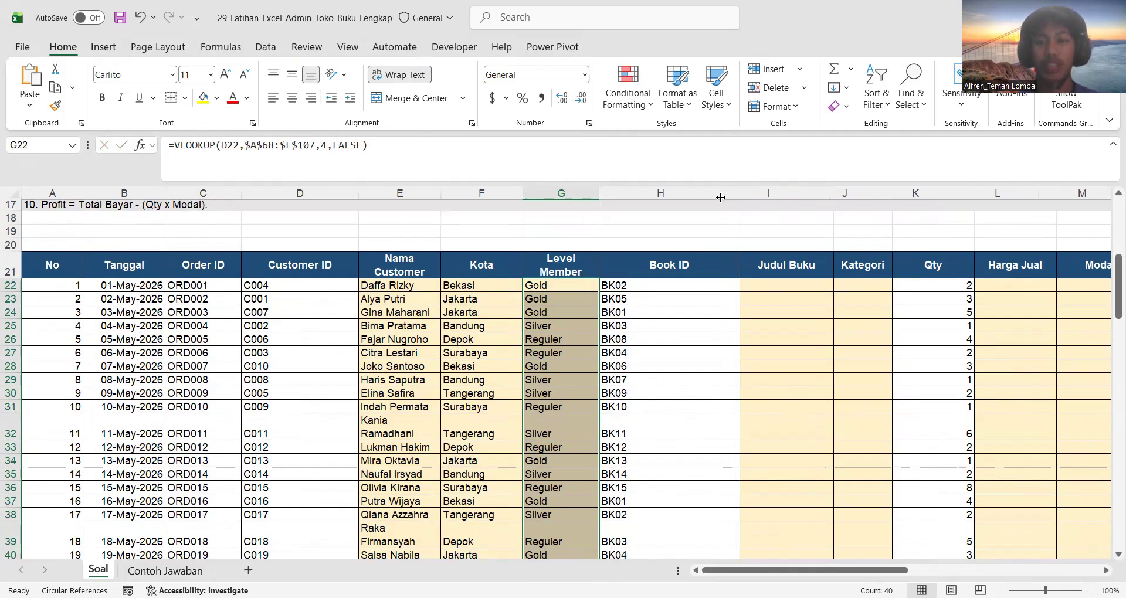
pyautogui.click(751, 291)
pyautogui.scroll(3, 601, 311)
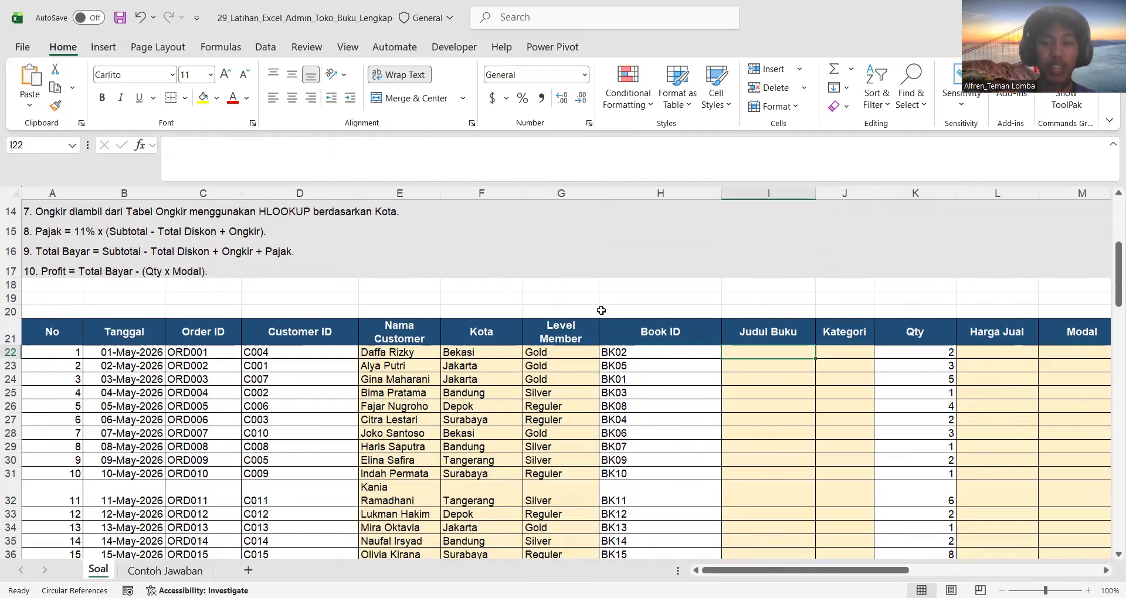
pyautogui.scroll(1, 601, 311)
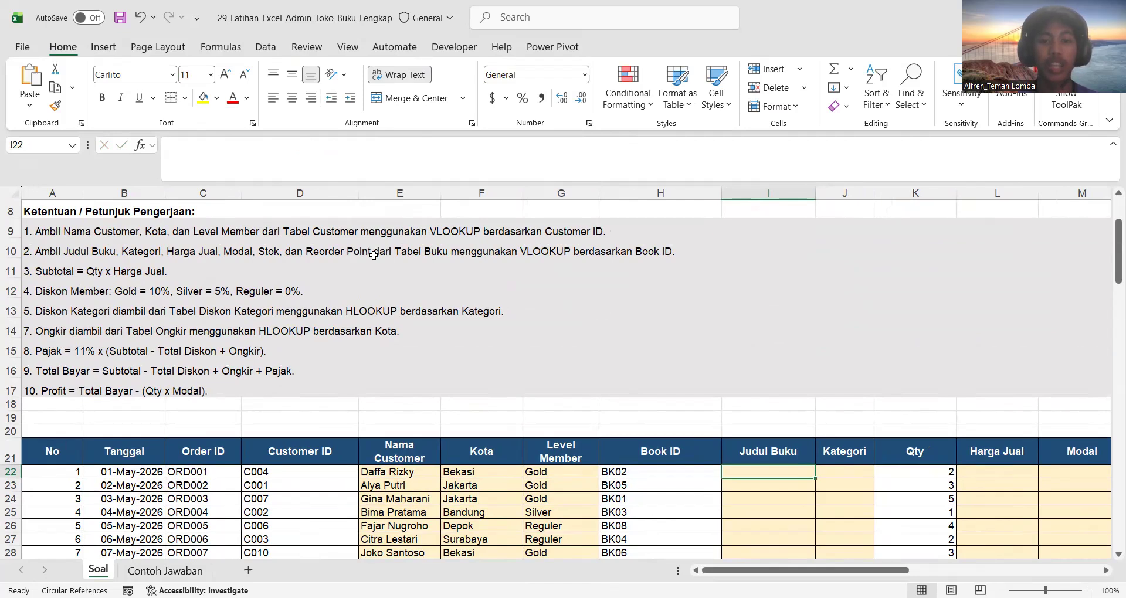
pyautogui.scroll(-3, 675, 328)
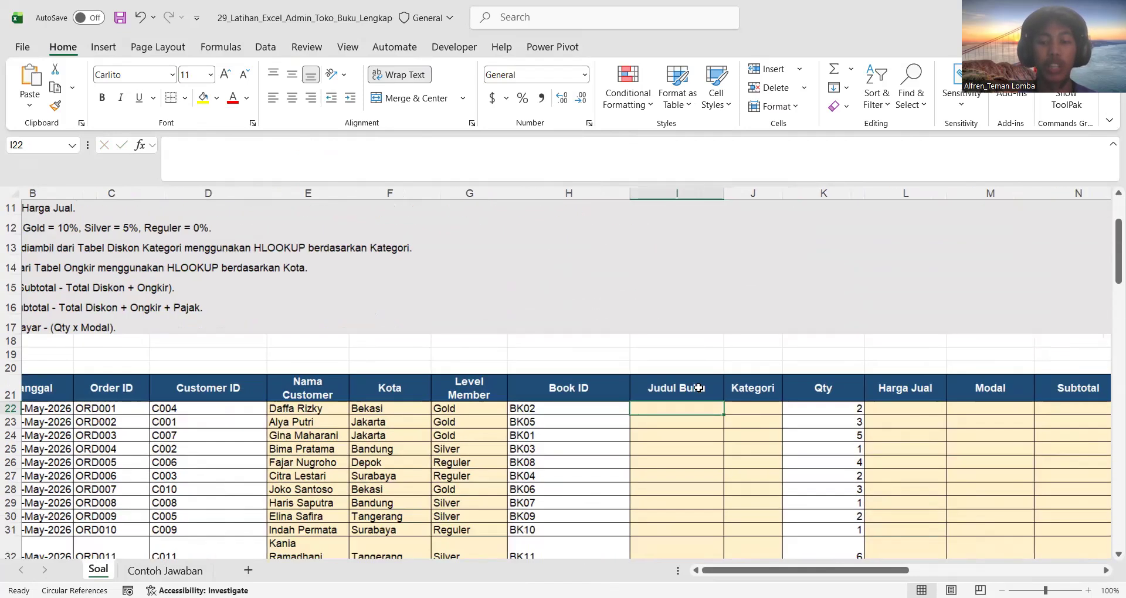
pyautogui.hscroll(3, 692, 375)
pyautogui.hscroll(1, 699, 387)
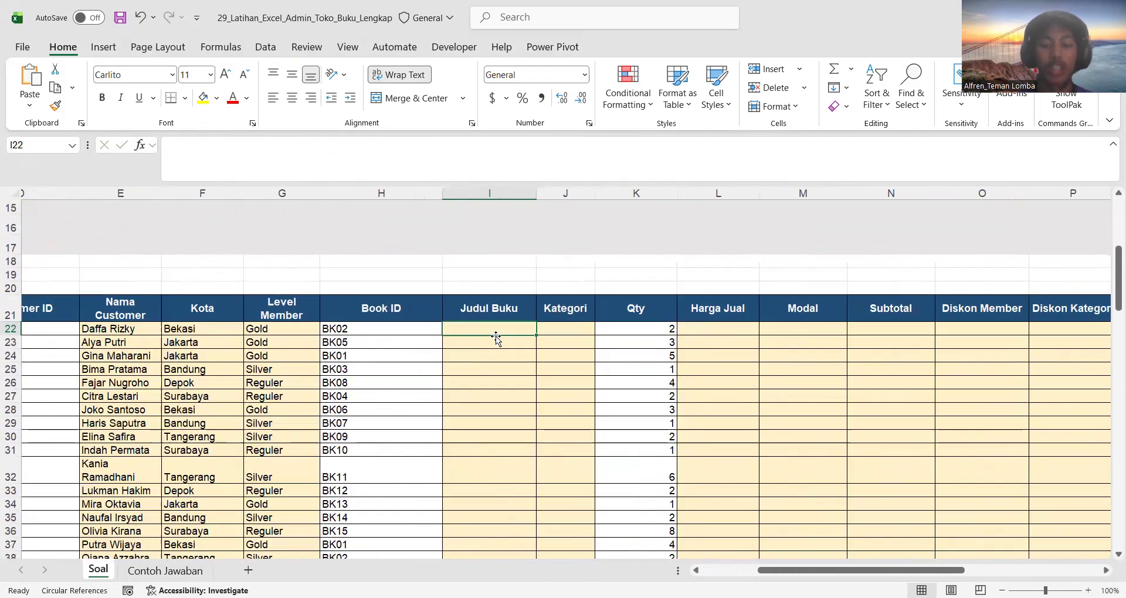
# Start a VLOOKUP formula in Judul Buku cell I22 with the Book ID in H22 as the lookup value.
pyautogui.write('=')
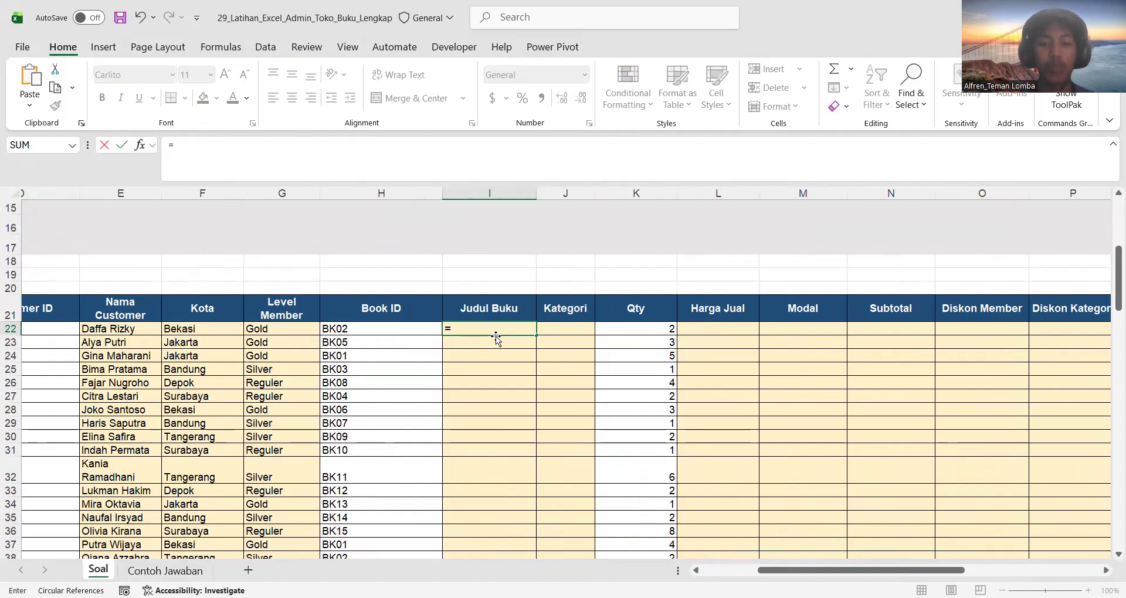
pyautogui.write('VLOO')
pyautogui.doubleClick(484, 344)
pyautogui.click(417, 328)
pyautogui.write(',')
# Set the VLOOKUP table array to the Tabel Buku data as the absolute range $G$68:$M$82.
pyautogui.scroll(-17, 433, 431)
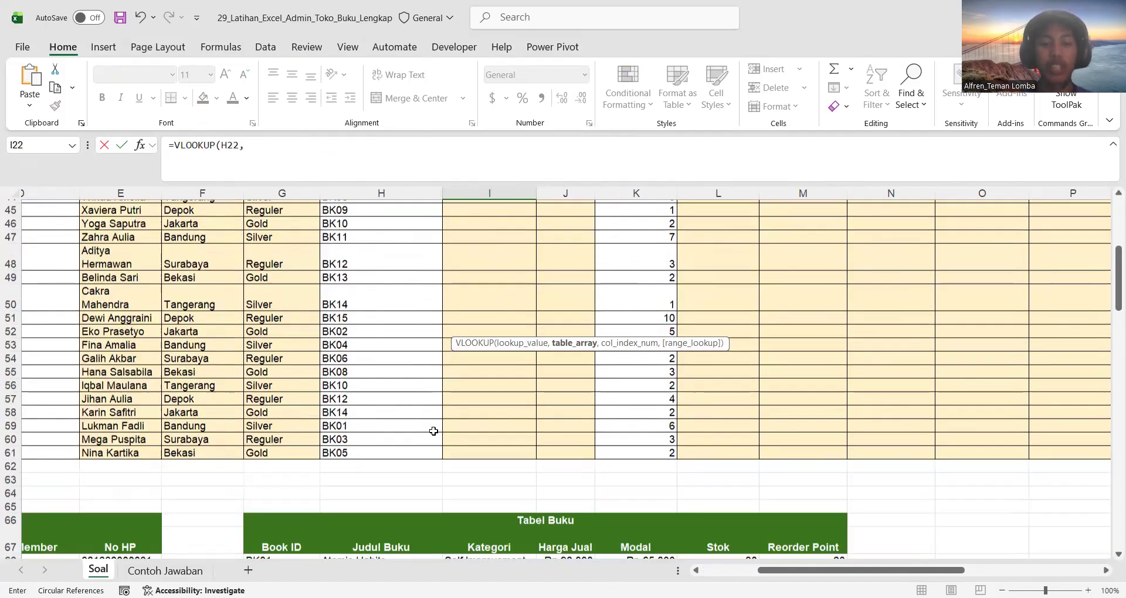
pyautogui.click(299, 262)
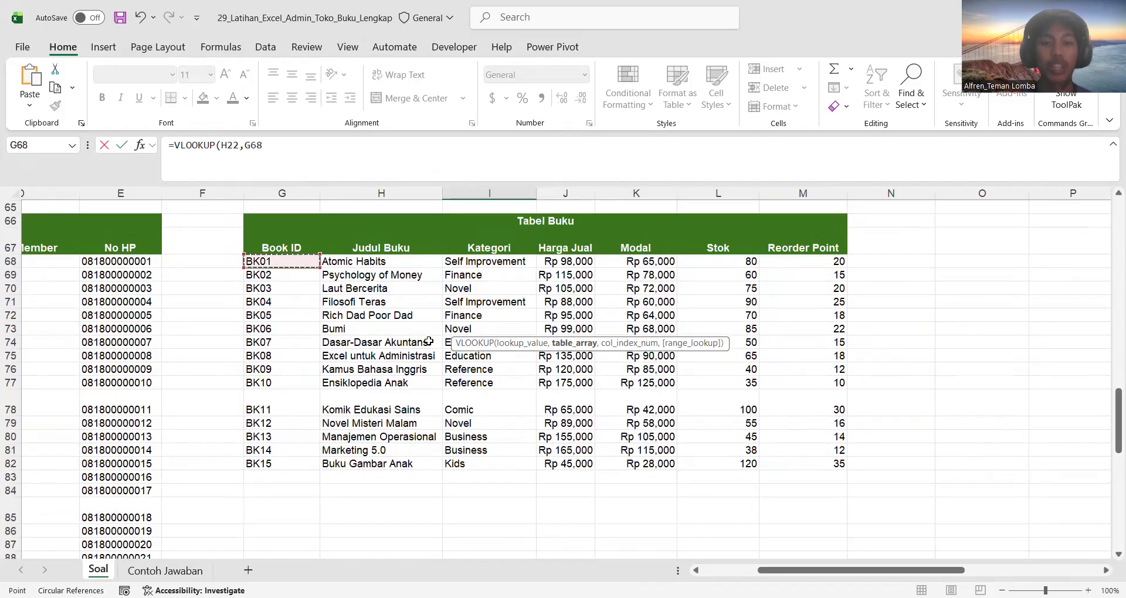
pyautogui.keyDown('shift'); pyautogui.click(804, 461); pyautogui.keyUp('shift')
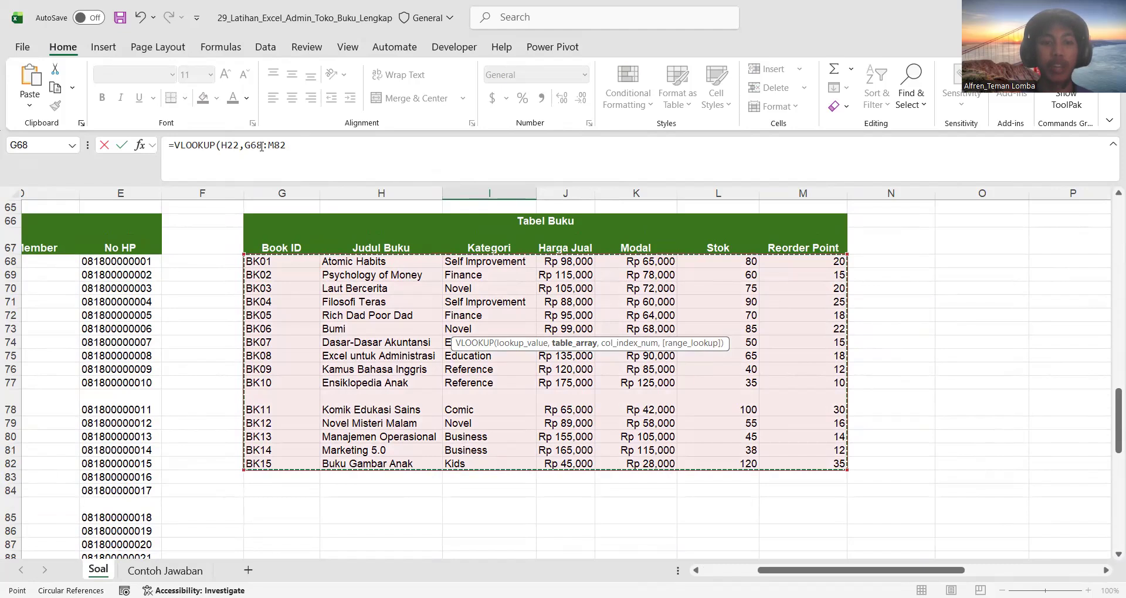
pyautogui.moveTo(286, 146); pyautogui.dragTo(245, 146)
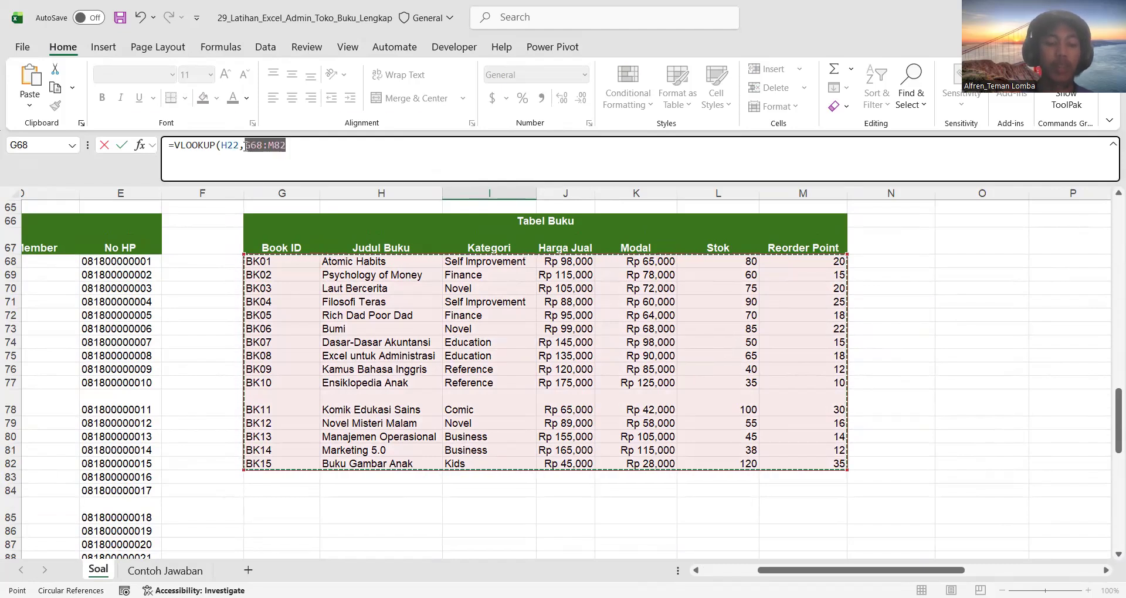
pyautogui.press('F4')
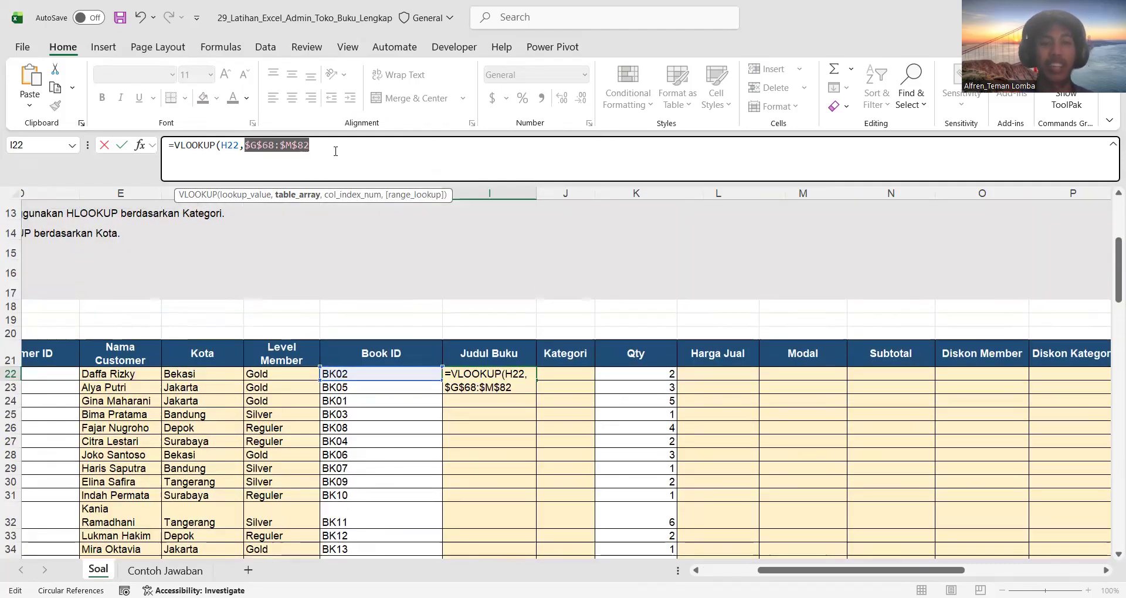
pyautogui.click(334, 151)
pyautogui.write(',')
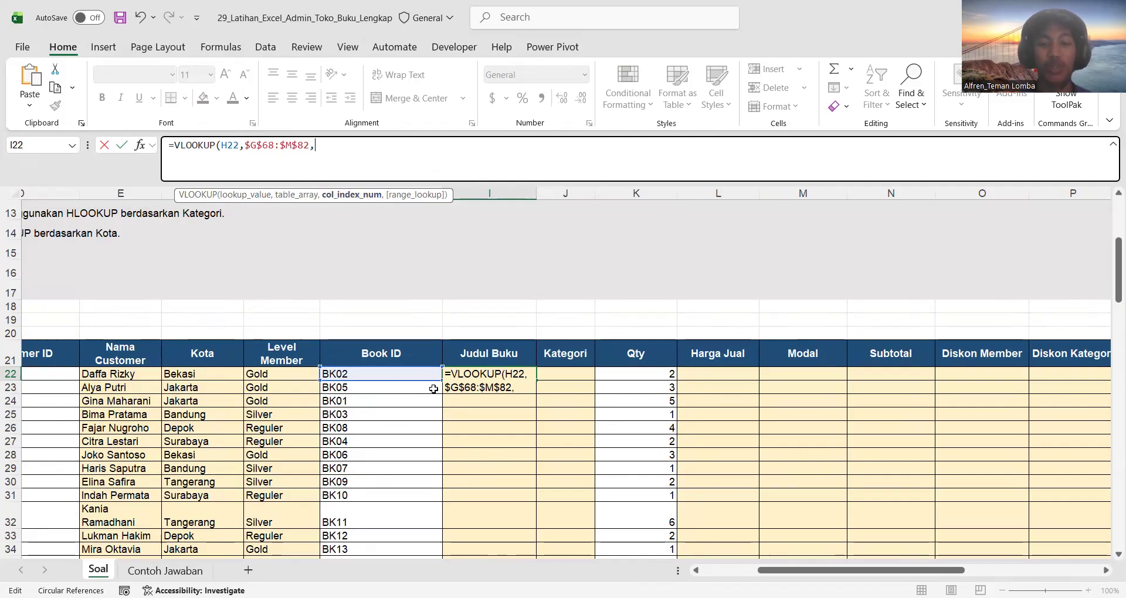
# Complete the I22 VLOOKUP with column index 2 and FALSE, and fill it down the Judul Buku column.
pyautogui.scroll(-15, 433, 388)
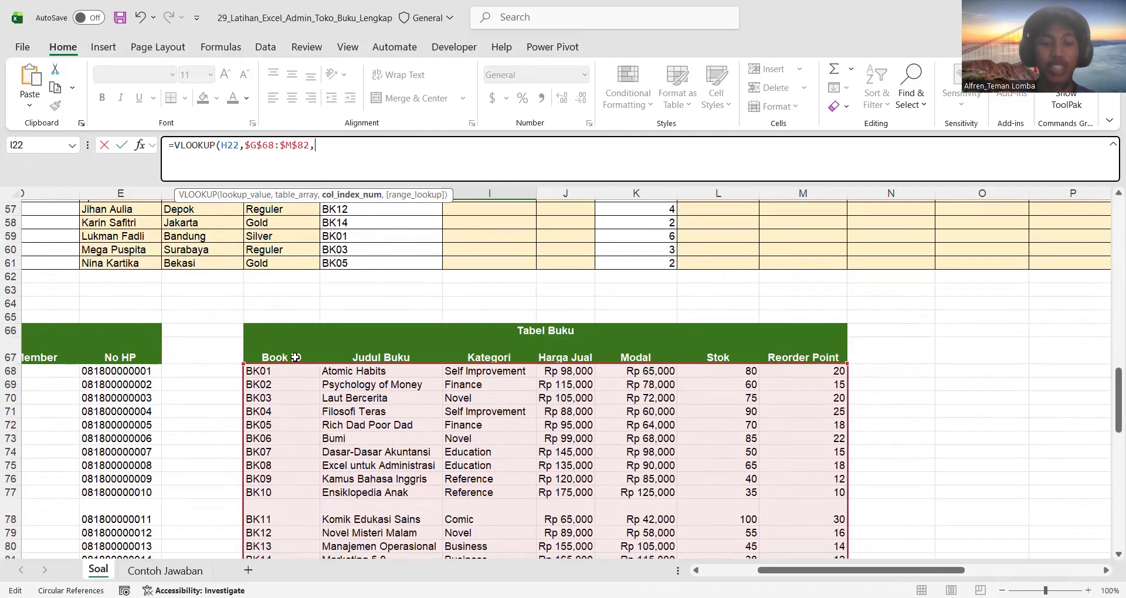
pyautogui.write('2')
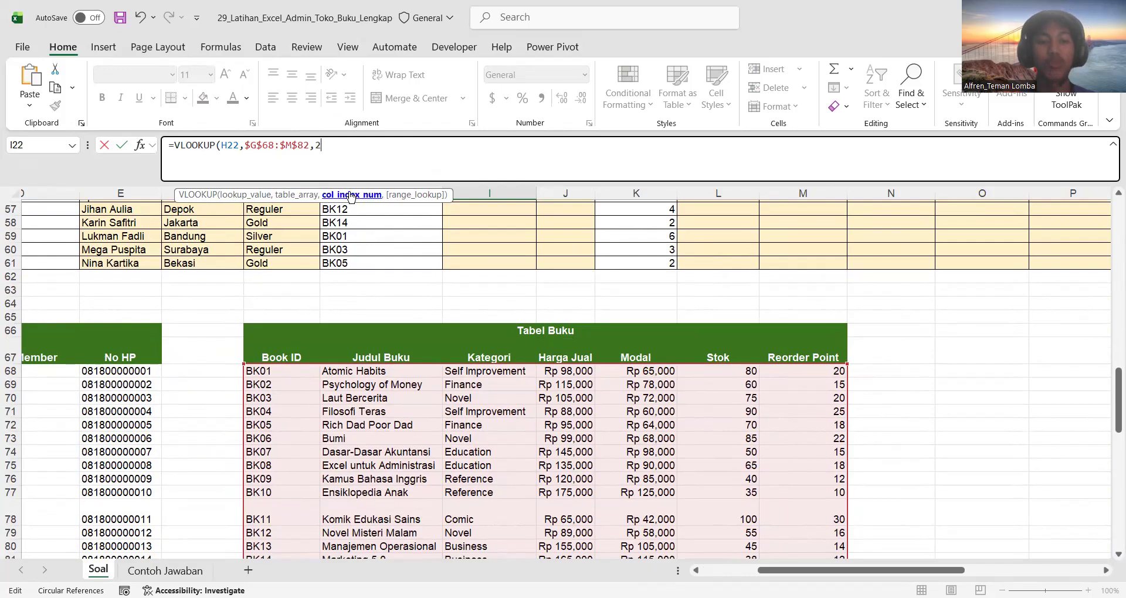
pyautogui.write(',FALSE')
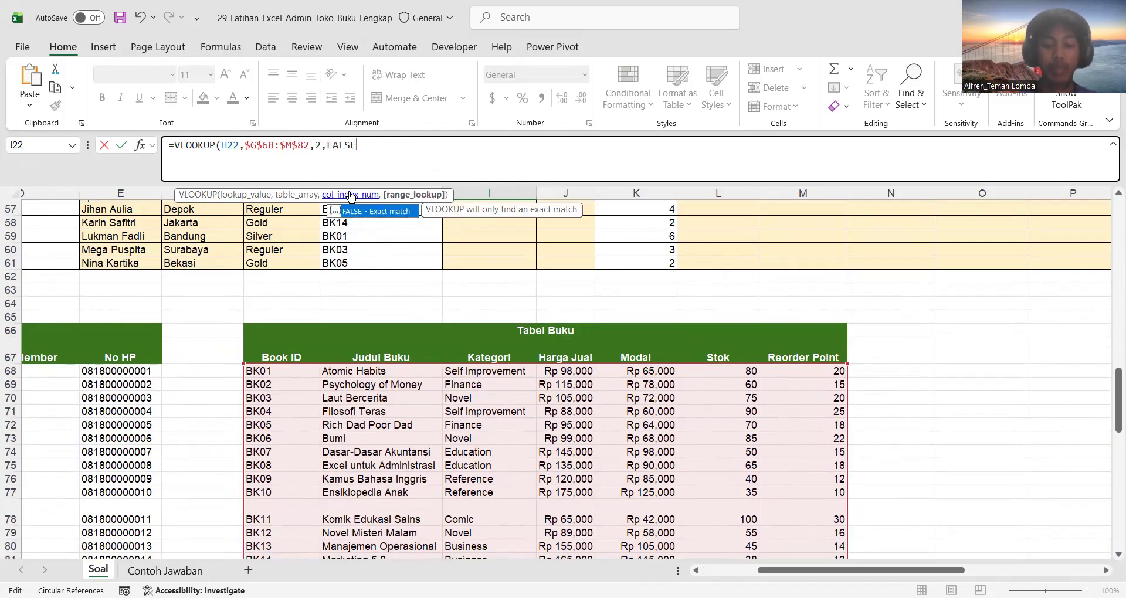
pyautogui.press('Return')
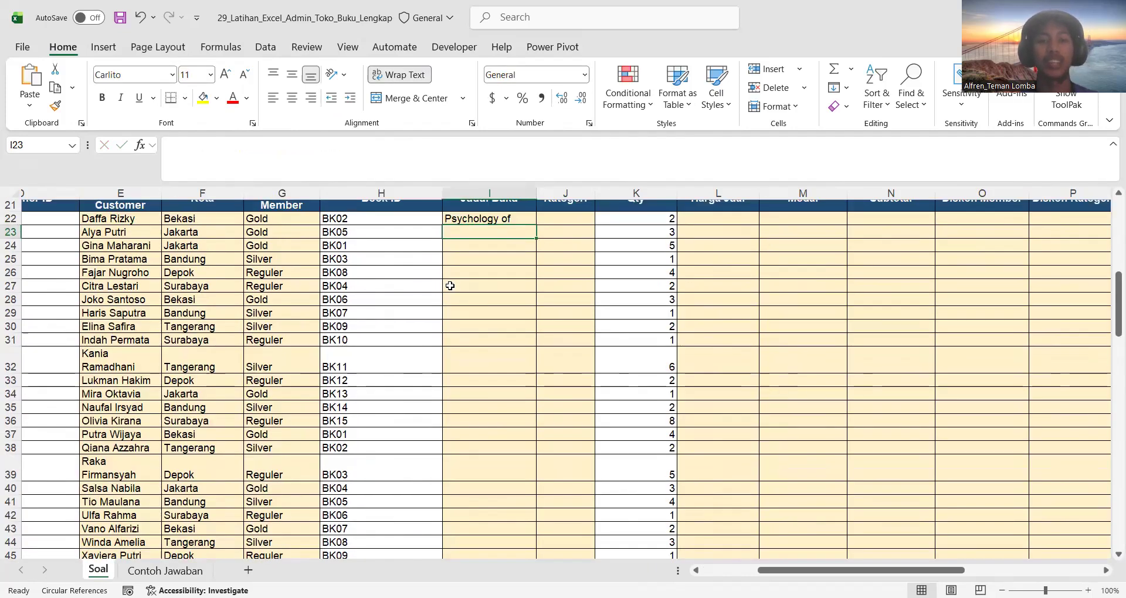
pyautogui.click(517, 251)
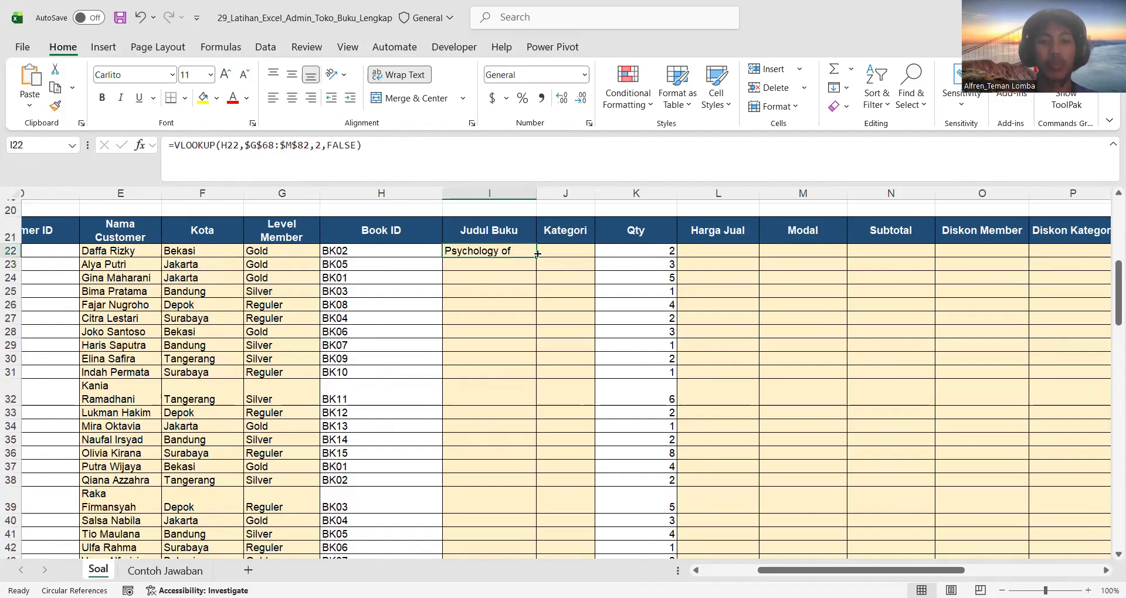
pyautogui.doubleClick(535, 256)
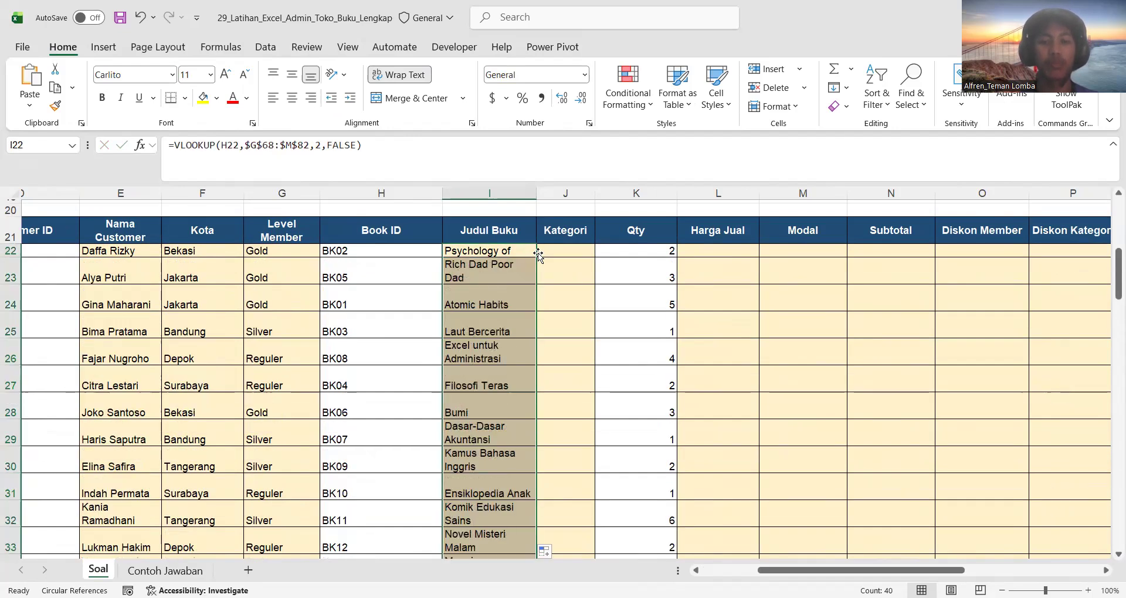
# Copy the Judul Buku VLOOKUP formula text from I22 into Kategori cell J22.
pyautogui.click(551, 249)
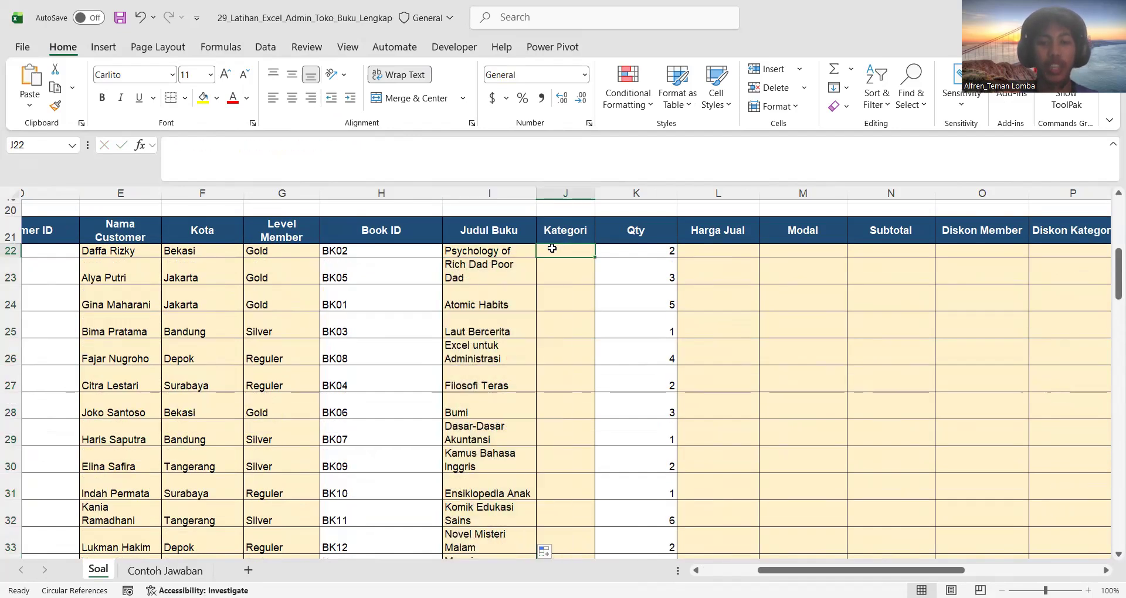
pyautogui.doubleClick(522, 250)
pyautogui.press('Escape')
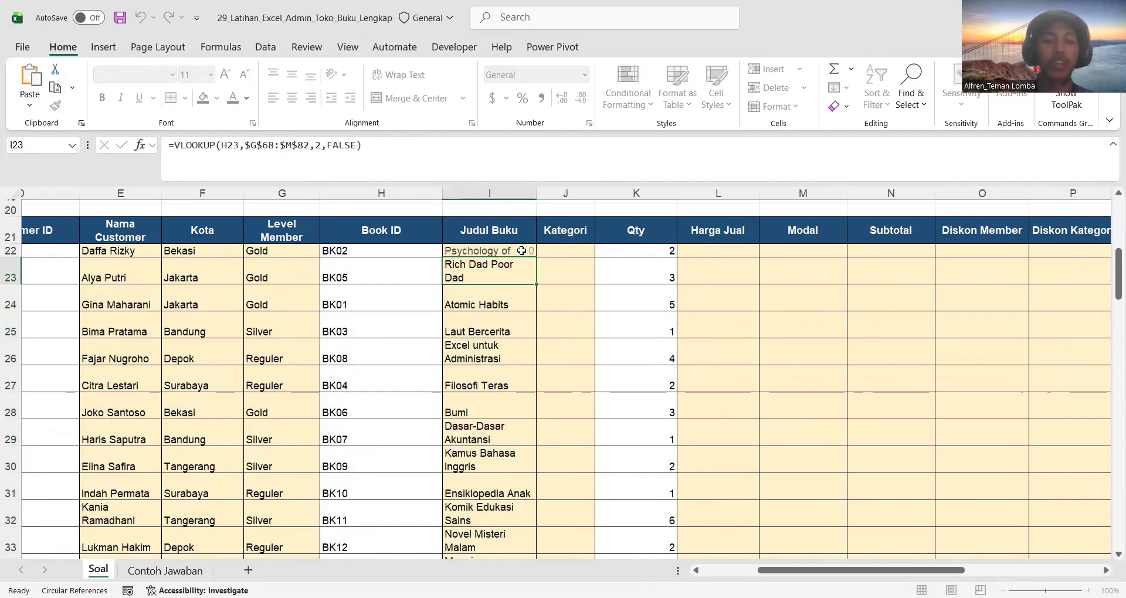
pyautogui.click(555, 252)
pyautogui.doubleClick(555, 253)
pyautogui.write('=VLOOKUP(H22,$G$68:$M$82,2,FALSE)')
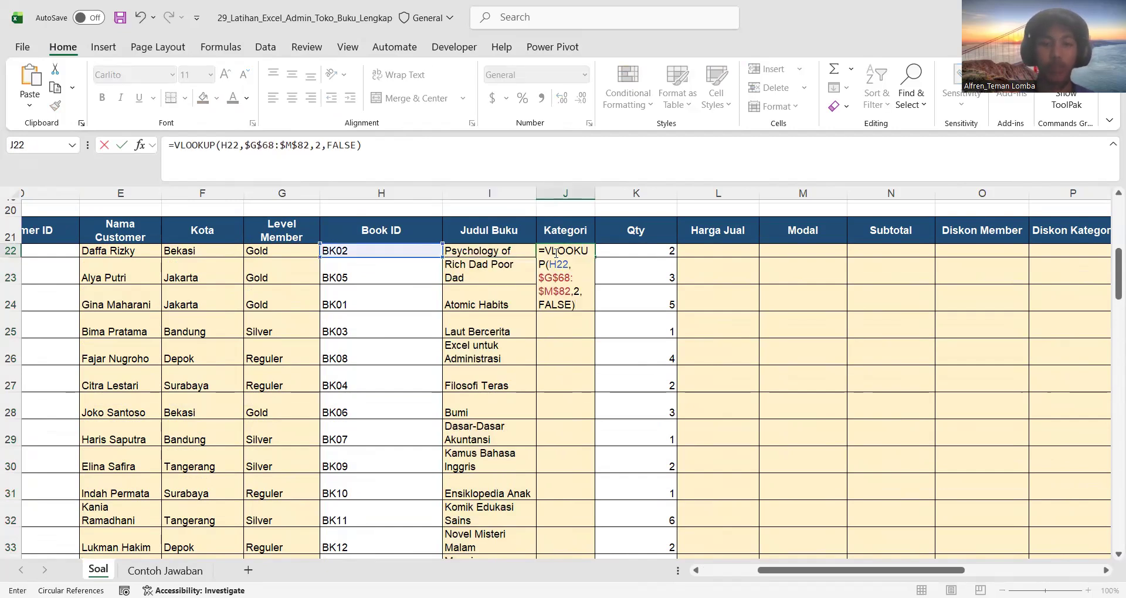
# Set the column index of the VLOOKUP in J22 to 3 to return the Kategori from Tabel Buku.
pyautogui.click(578, 292)
pyautogui.press('BackSpace')
pyautogui.scroll(-18, 483, 396)
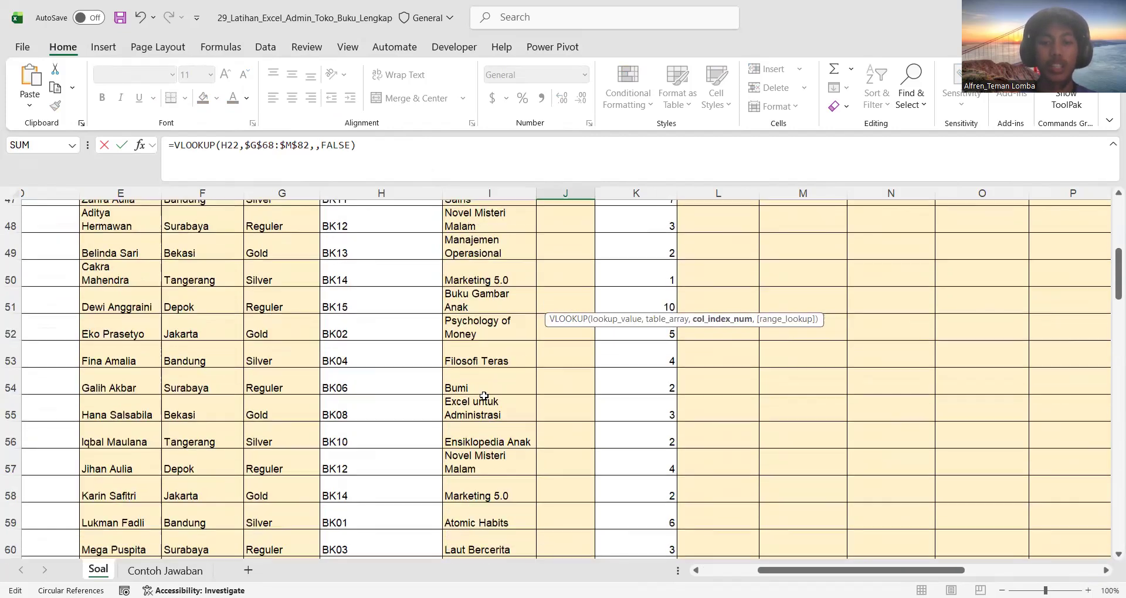
pyautogui.scroll(4, 483, 396)
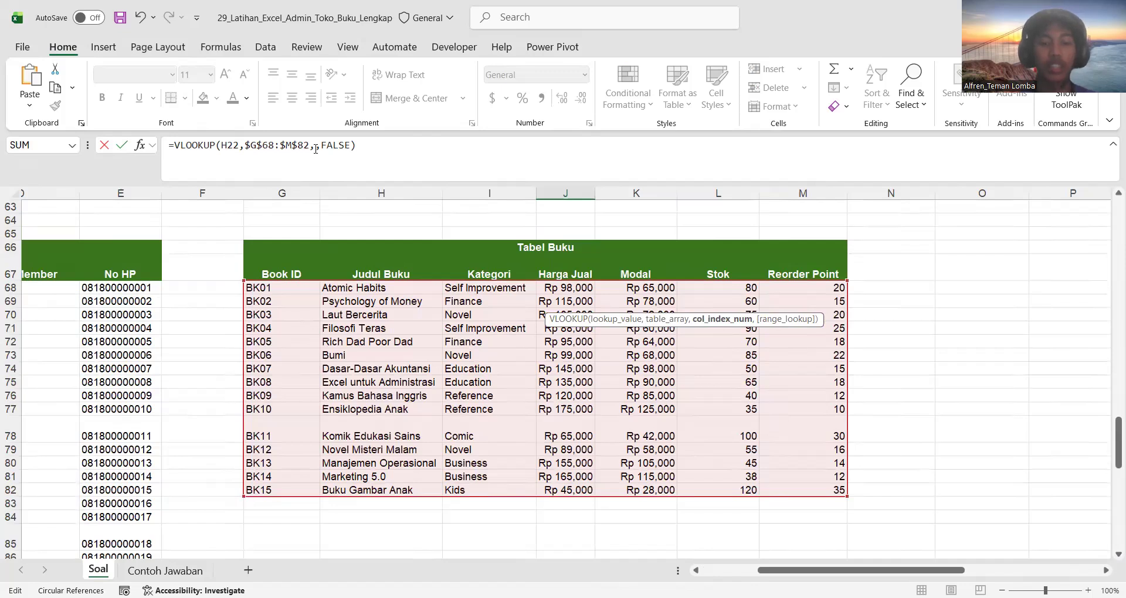
pyautogui.press('Return')
pyautogui.scroll(3, 556, 205)
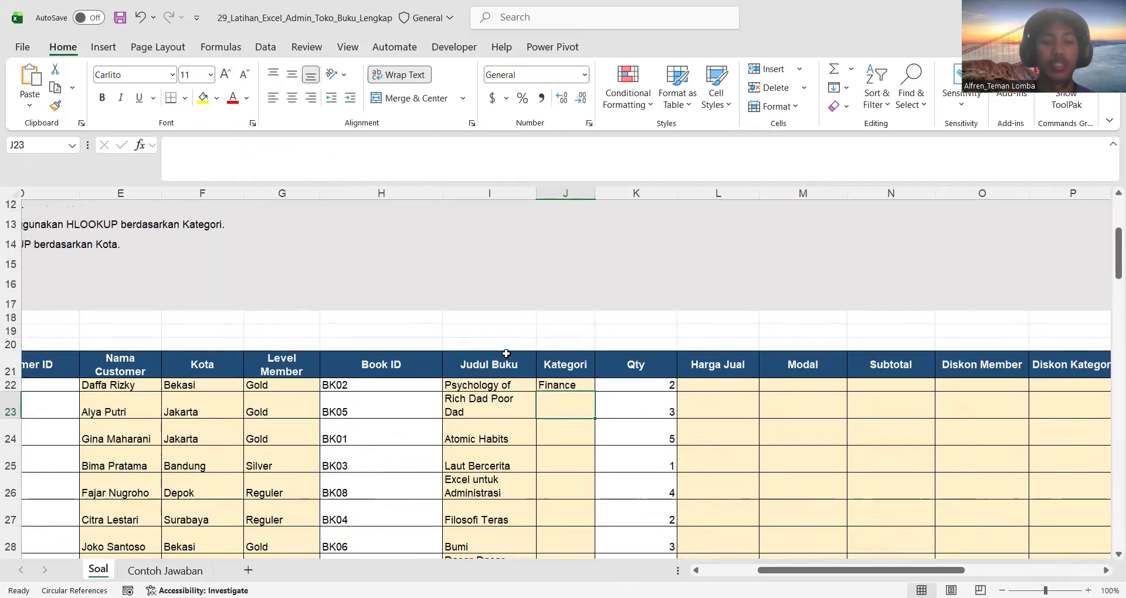
# Widen the Judul Buku and Kategori columns so each entry fits on one line.
pyautogui.scroll(-1, 557, 204)
pyautogui.moveTo(532, 192); pyautogui.dragTo(575, 192)
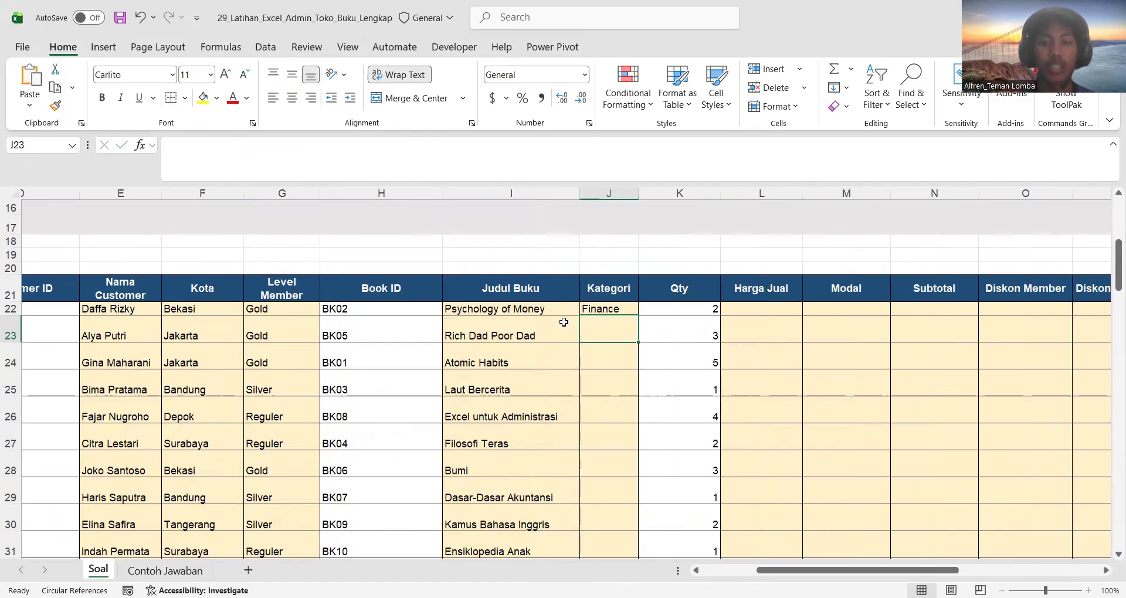
pyautogui.scroll(-10, 563, 322)
pyautogui.hscroll(-3, 564, 321)
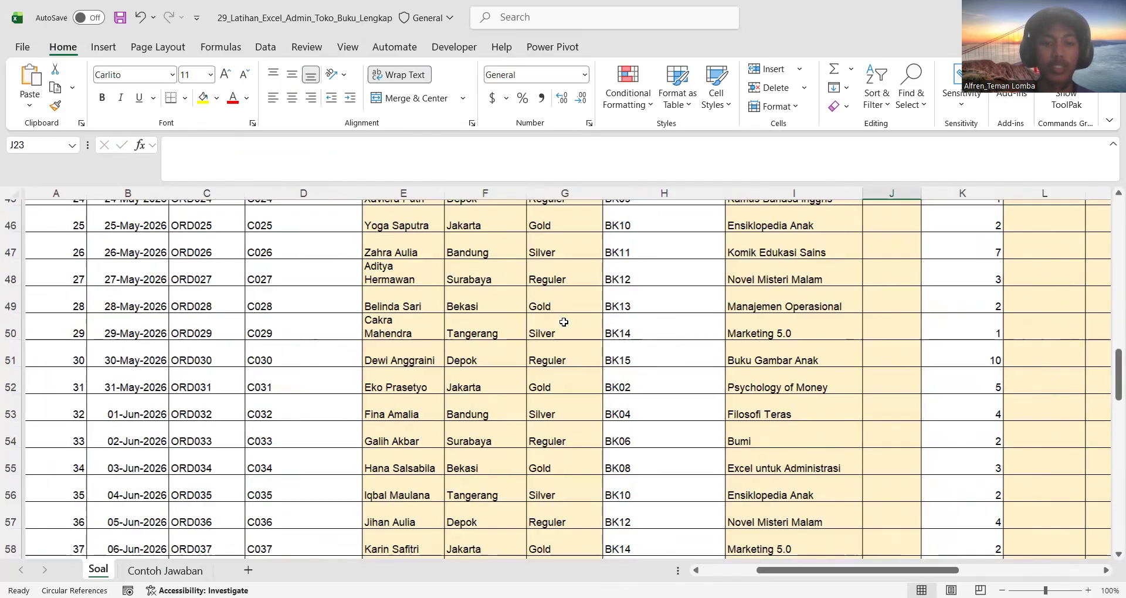
pyautogui.hscroll(3, 564, 322)
pyautogui.scroll(12, 564, 321)
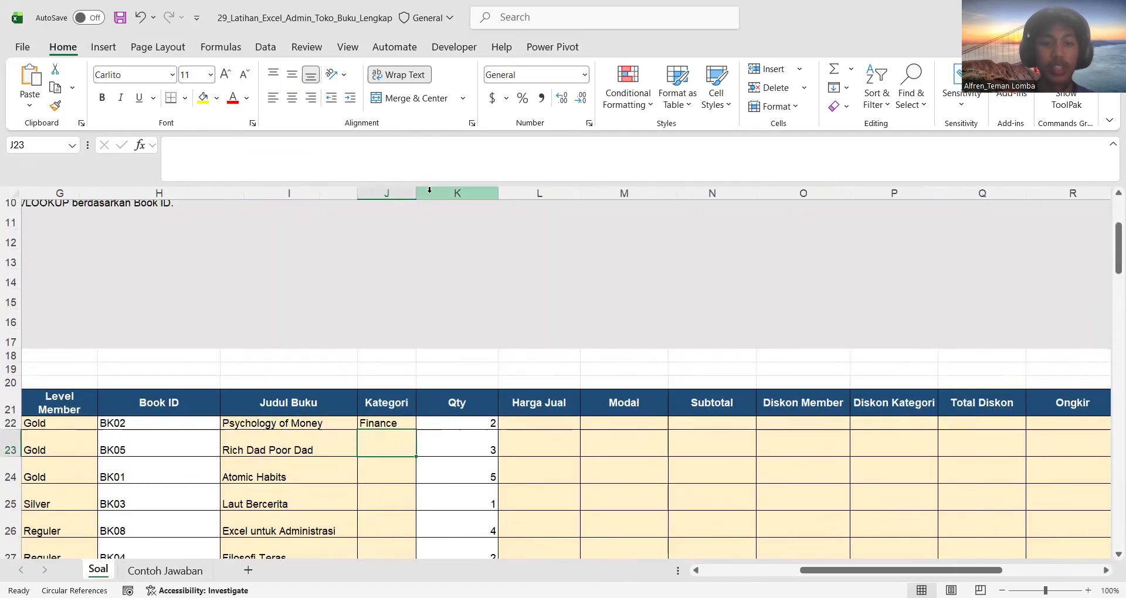
pyautogui.moveTo(417, 193); pyautogui.dragTo(433, 194)
pyautogui.scroll(-1, 446, 364)
pyautogui.moveTo(459, 362); pyautogui.dragTo(438, 375)
pyautogui.click(427, 367)
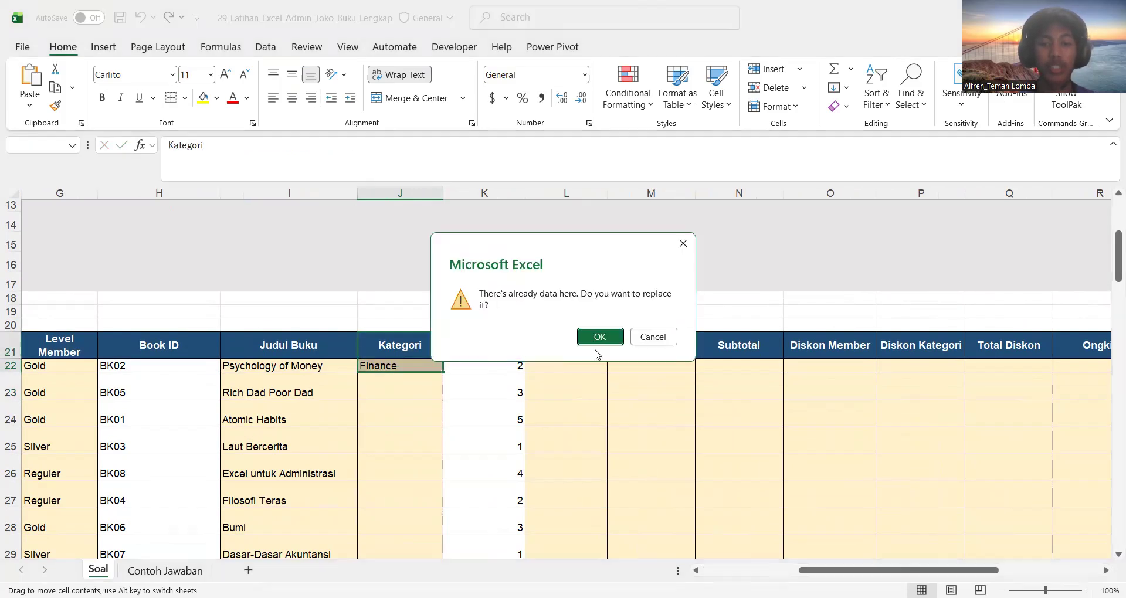
pyautogui.click(653, 335)
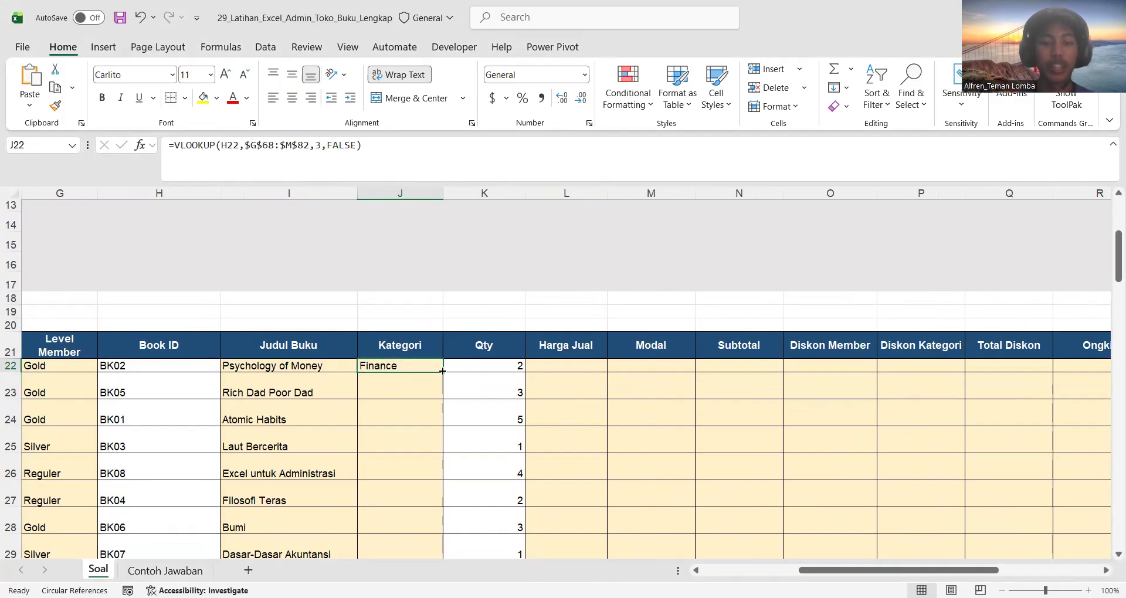
# Fill the J22 VLOOKUP formula down the Kategori column.
pyautogui.doubleClick(442, 370)
pyautogui.hscroll(1, 510, 391)
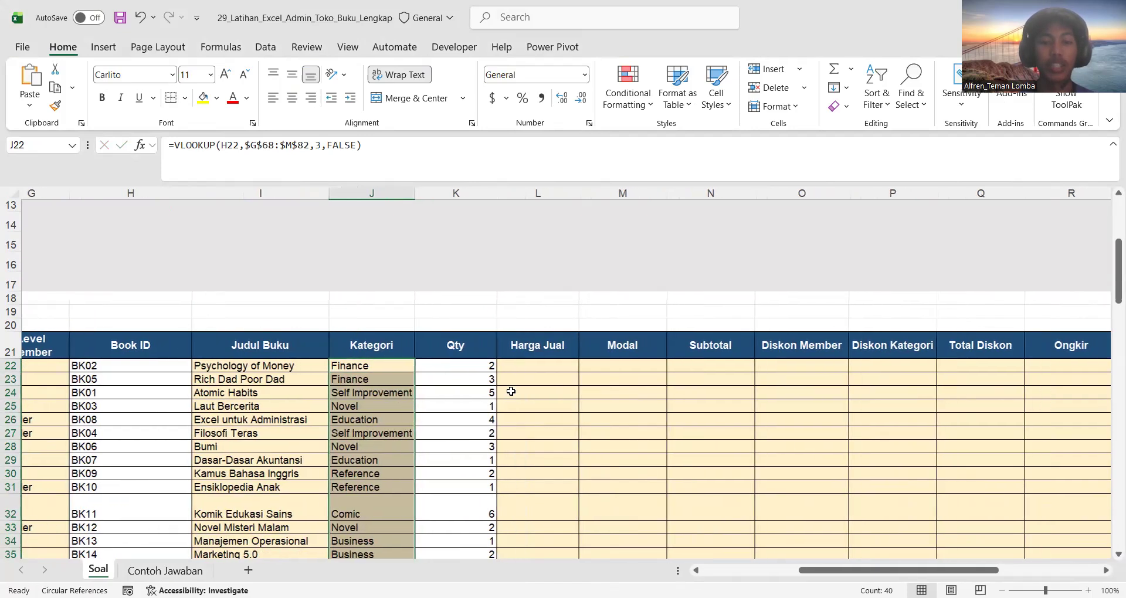
# Enter =VLOOKUP(H22,$G$68:$M$82,4,FALSE) in Harga Jual cell L22, reusing the copied formula with column index 4.
pyautogui.doubleClick(542, 367)
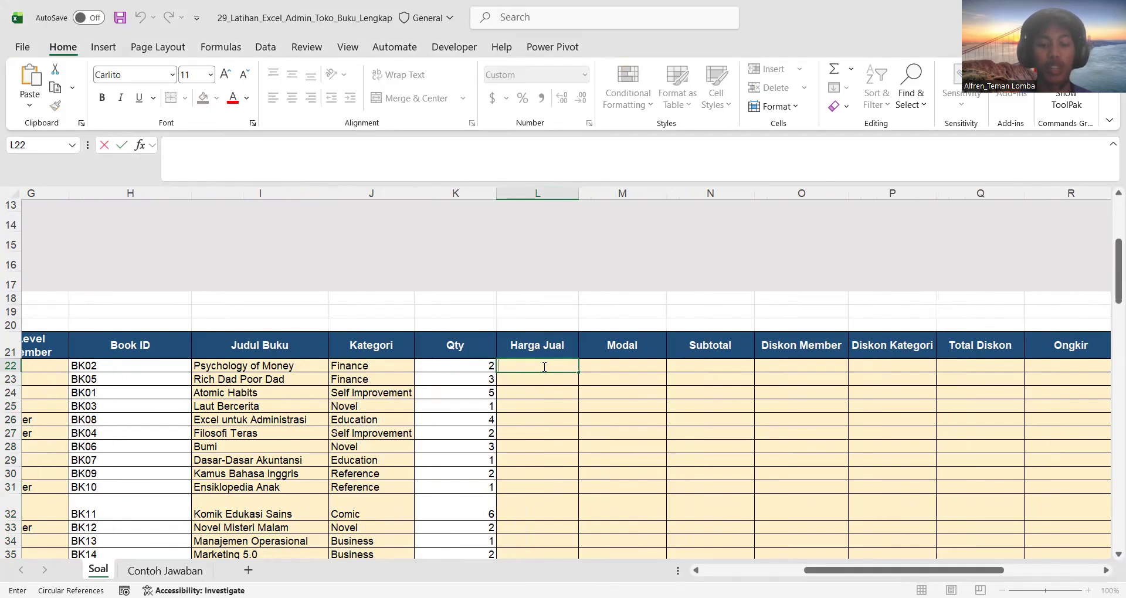
pyautogui.write('=VLOOKUP(H22,$G$68:$M$82,2,FALSE)')
pyautogui.scroll(-15, 361, 470)
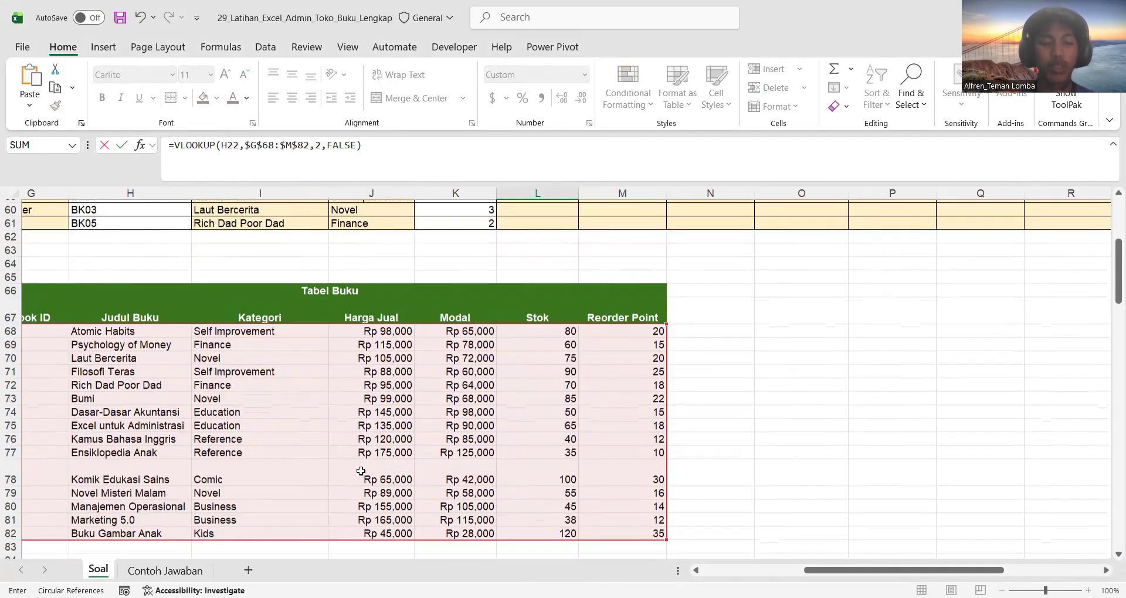
pyautogui.scroll(-1, 361, 471)
pyautogui.hscroll(-2, 360, 471)
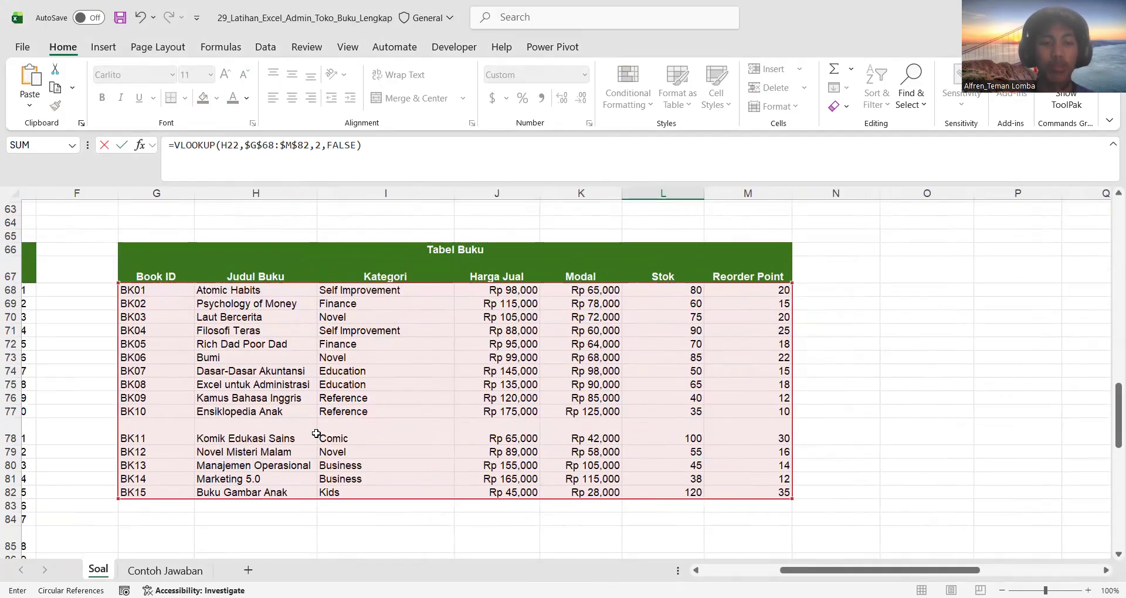
pyautogui.doubleClick(320, 144)
pyautogui.write('4')
pyautogui.press('Return')
pyautogui.scroll(1, 593, 304)
pyautogui.hscroll(1, 619, 280)
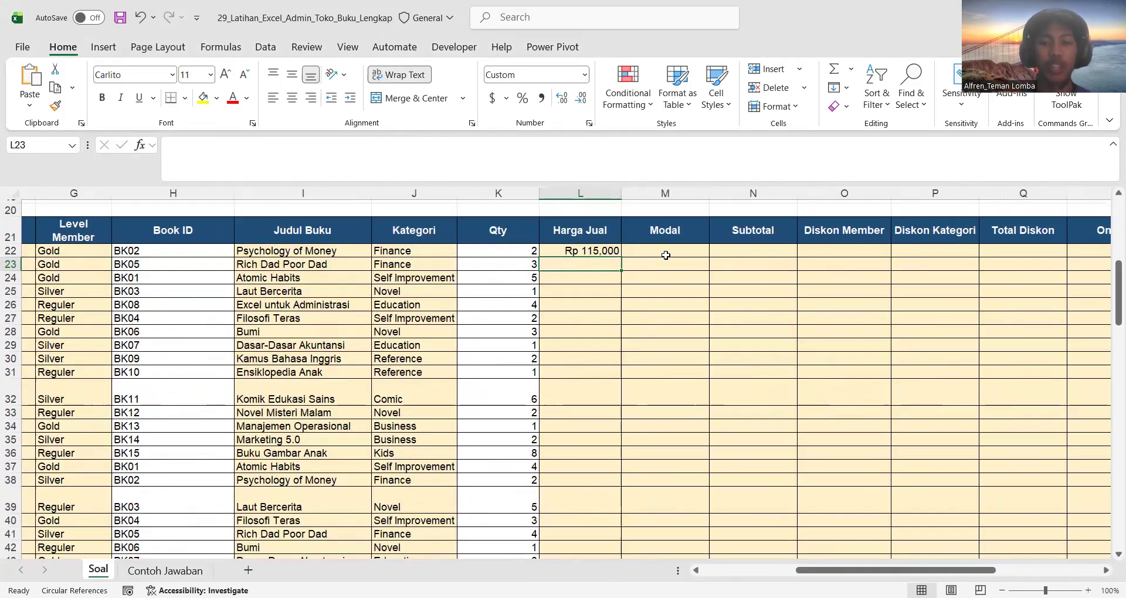
# Enter =VLOOKUP(H22,$G$68:$M$82,5,FALSE) in Modal cell M22, reusing the copied formula with column index 5.
pyautogui.doubleClick(666, 252)
pyautogui.write('=VLOOKUP(H22,$G$68:$M$82,2,FALSE)')
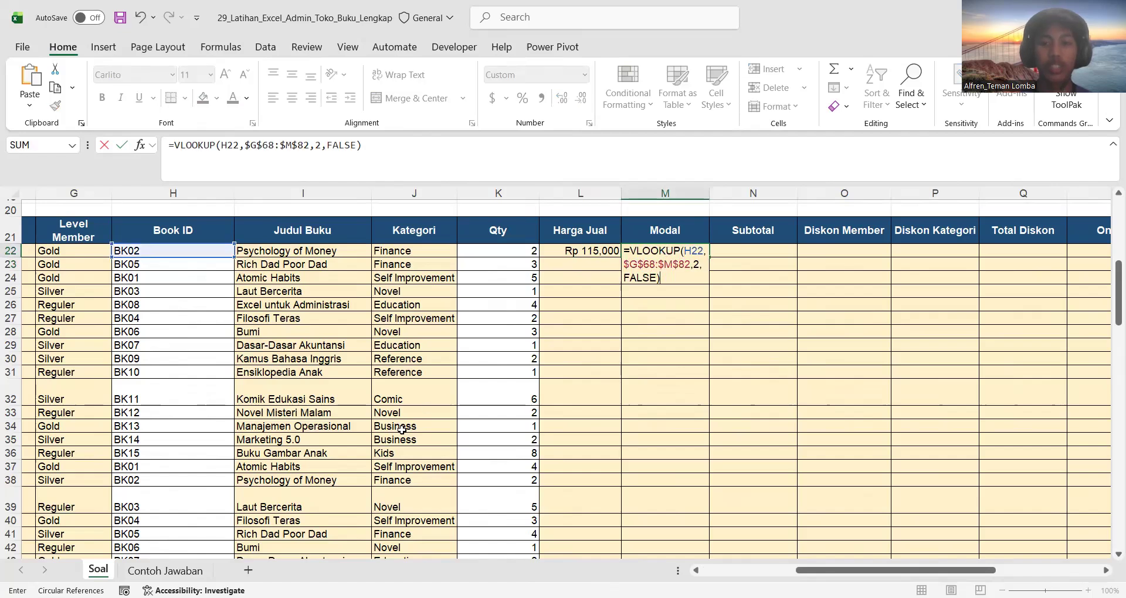
pyautogui.scroll(-15, 403, 430)
pyautogui.scroll(1, 352, 394)
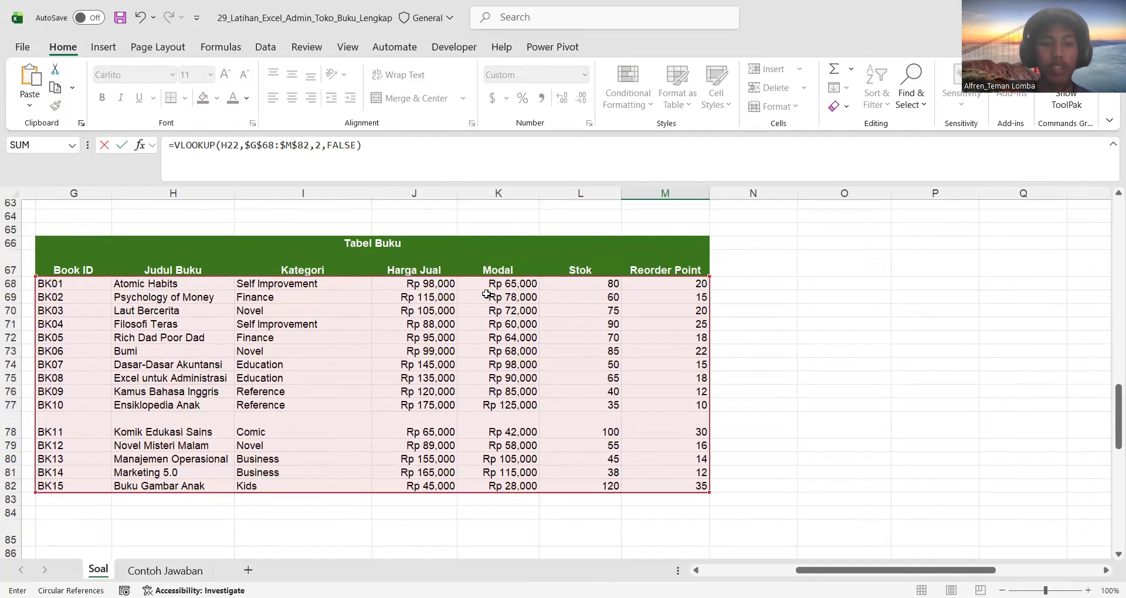
pyautogui.click(320, 145)
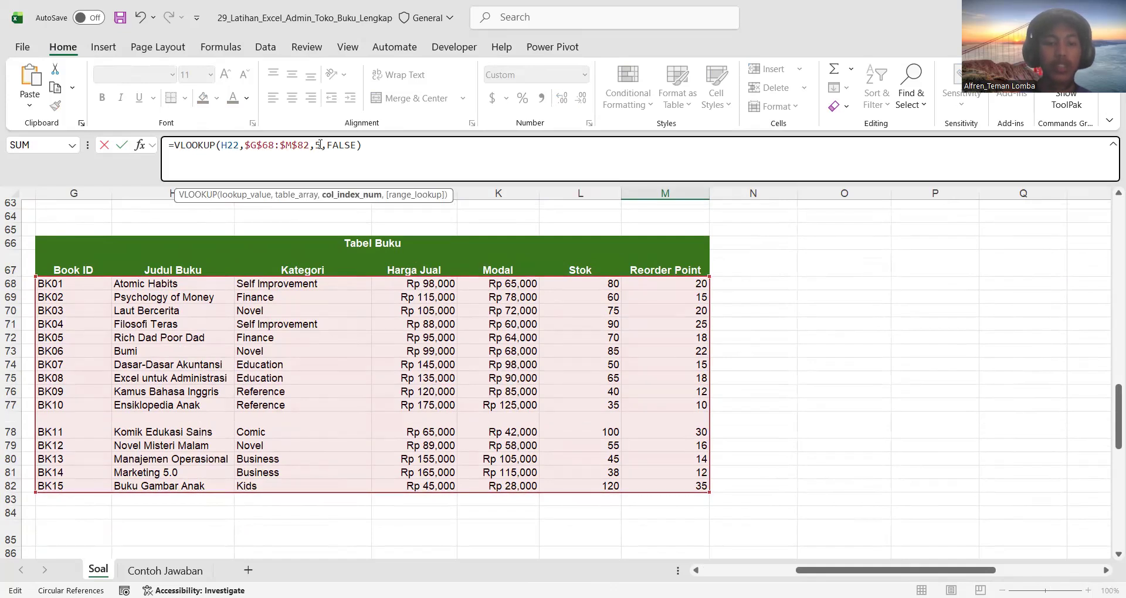
pyautogui.press('Return')
pyautogui.scroll(2, 485, 296)
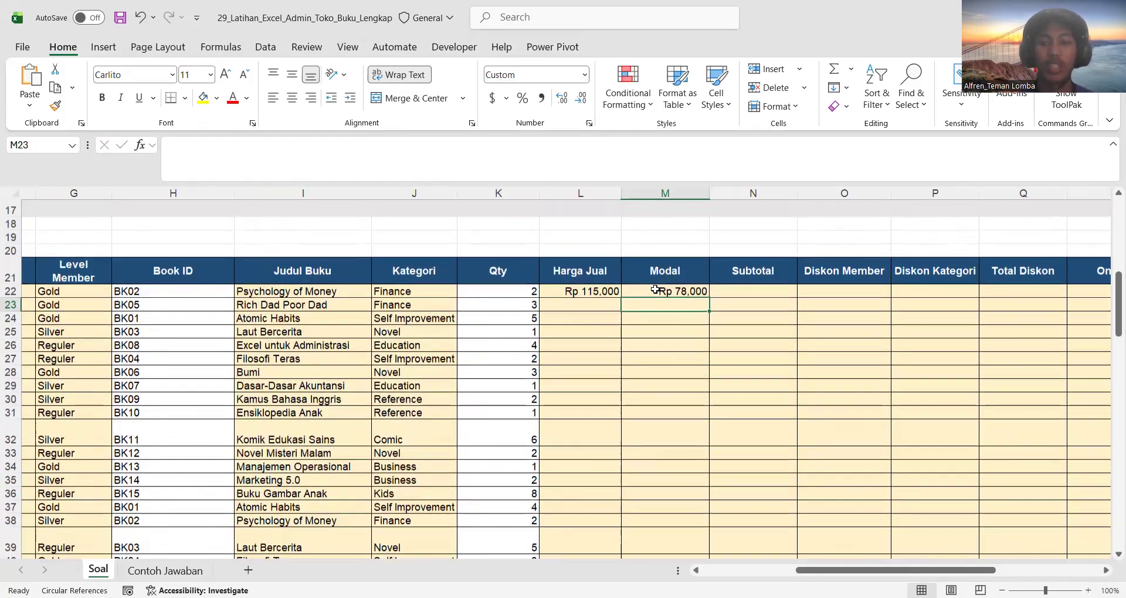
# Fill the L22:M22 formulas down the Harga Jual and Modal columns and inspect the copied formula in L24.
pyautogui.moveTo(605, 292); pyautogui.dragTo(690, 291)
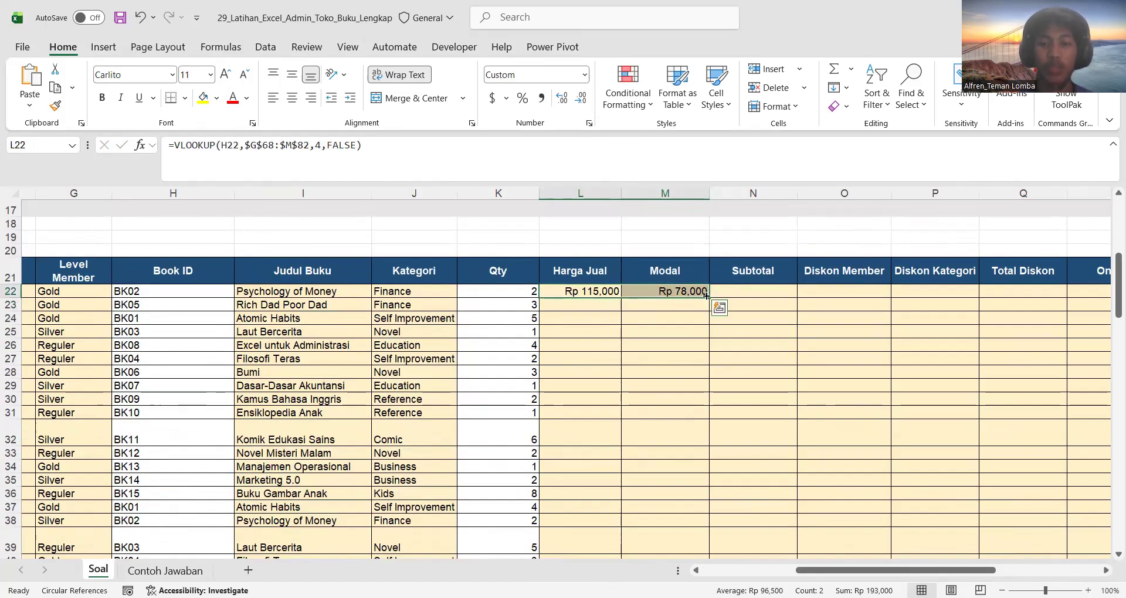
pyautogui.doubleClick(708, 295)
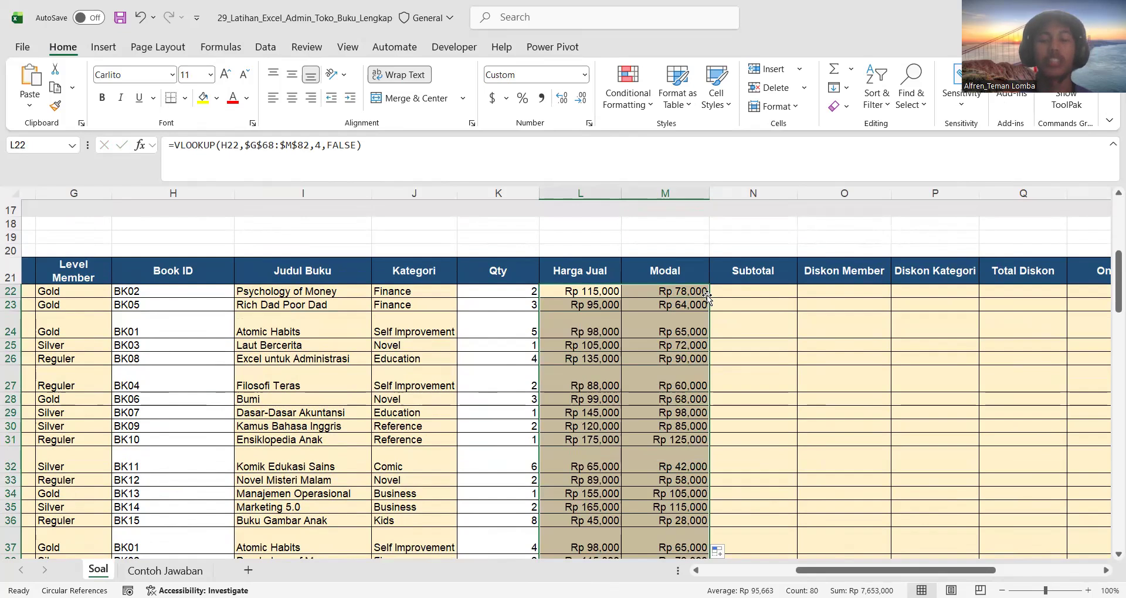
pyautogui.click(595, 330)
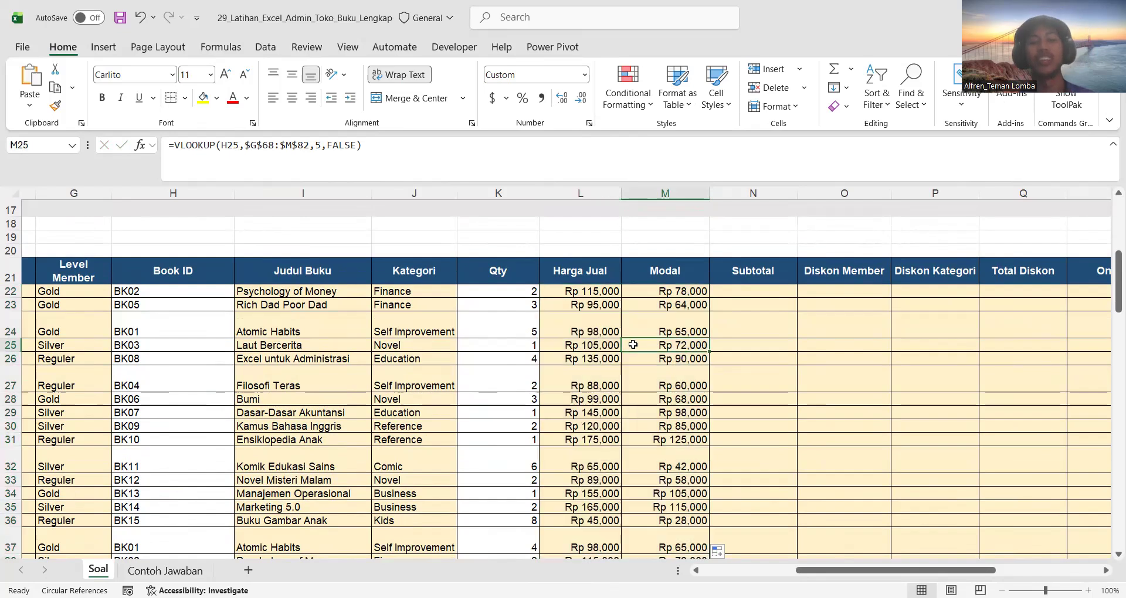
pyautogui.doubleClick(595, 330)
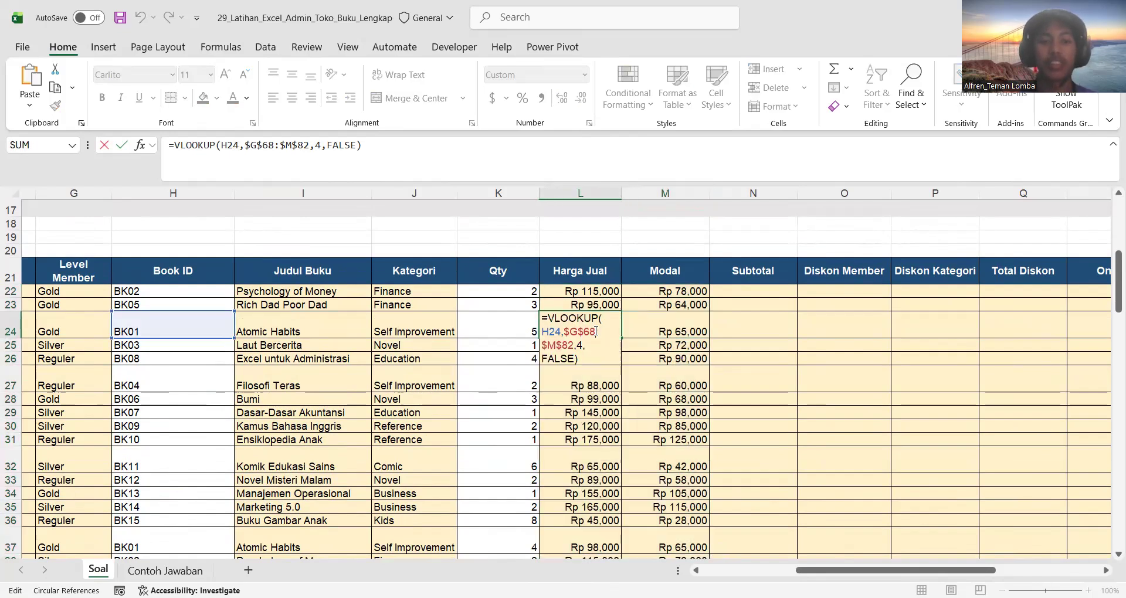
pyautogui.press('Escape')
# Review the instruction that defines Subtotal and check the Qty and Harga Jual cells in row 22.
pyautogui.click(754, 293)
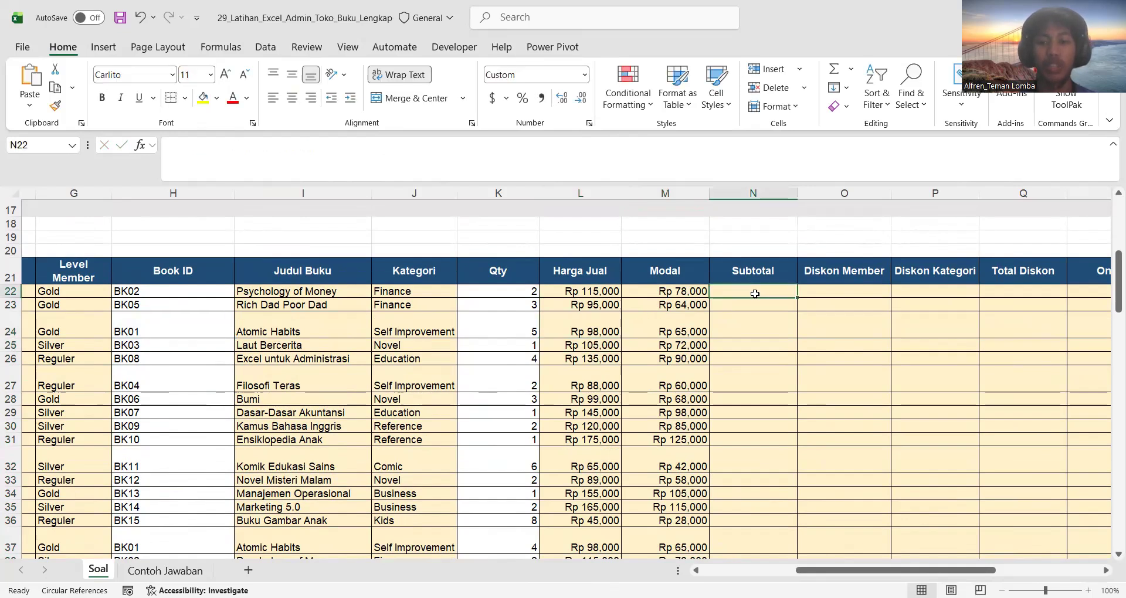
pyautogui.scroll(5, 536, 316)
pyautogui.hscroll(-6, 537, 316)
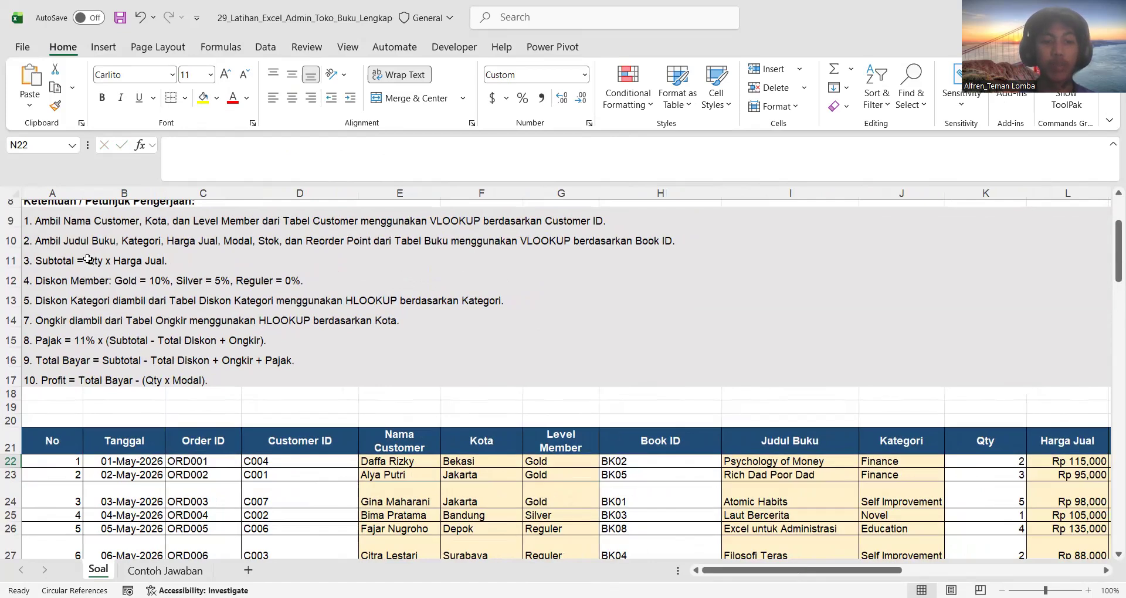
pyautogui.scroll(-2, 452, 426)
pyautogui.hscroll(6, 452, 426)
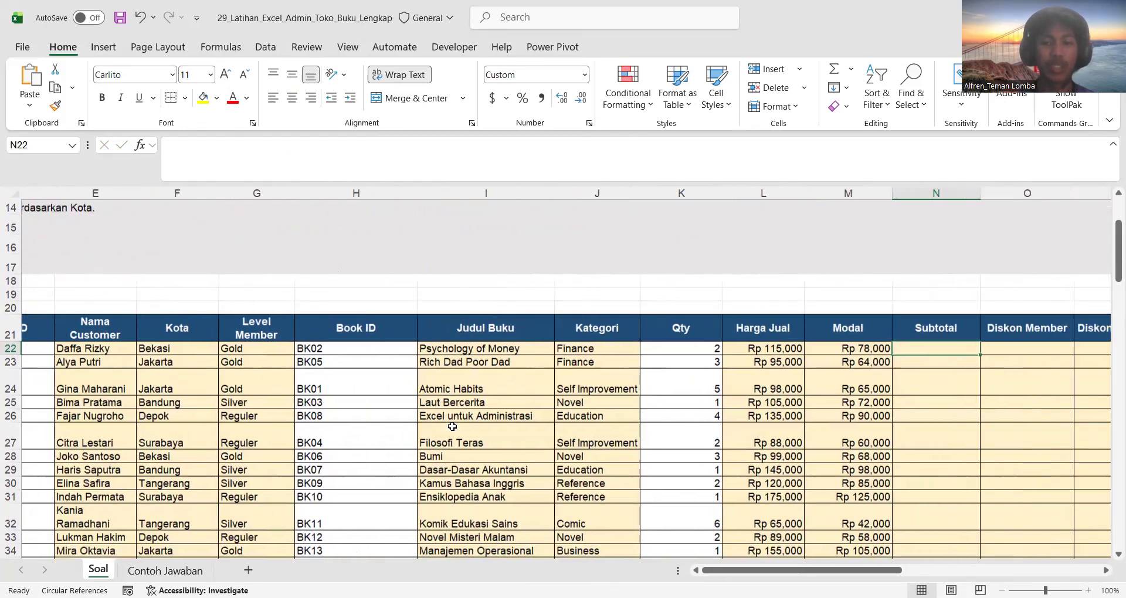
pyautogui.click(543, 348)
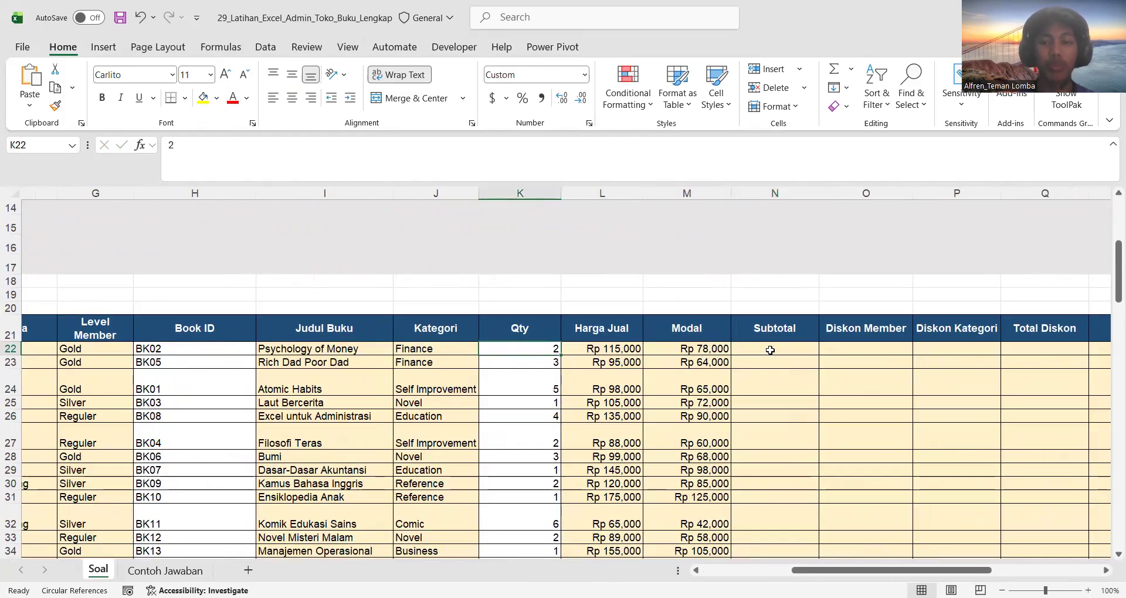
pyautogui.click(631, 350)
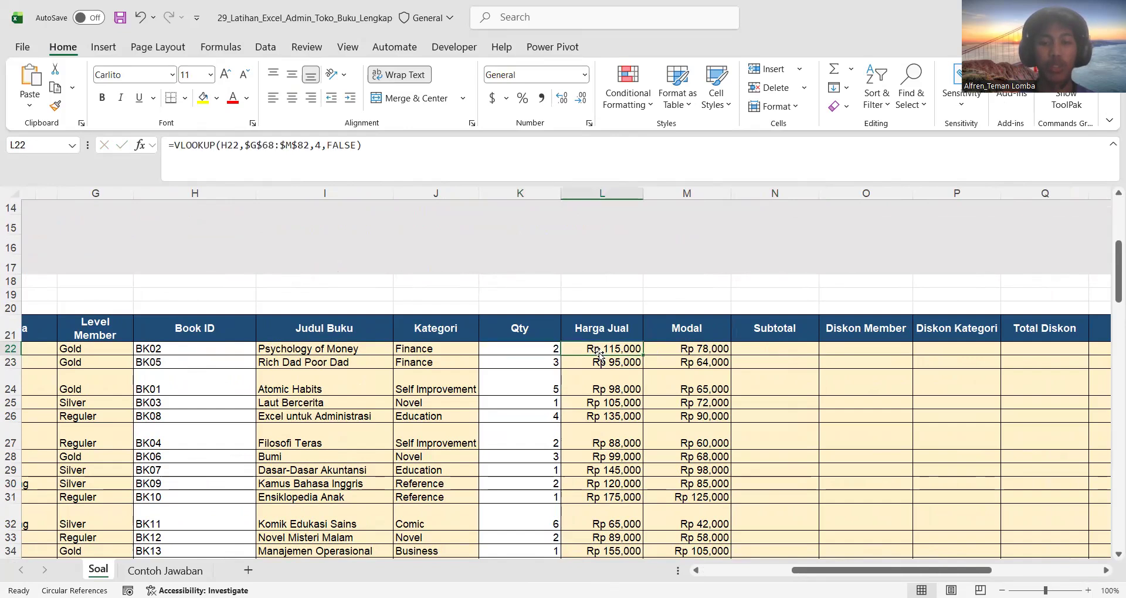
# Enter =K22*L22 in Subtotal cell N22 and fill it down the Subtotal column.
pyautogui.click(756, 352)
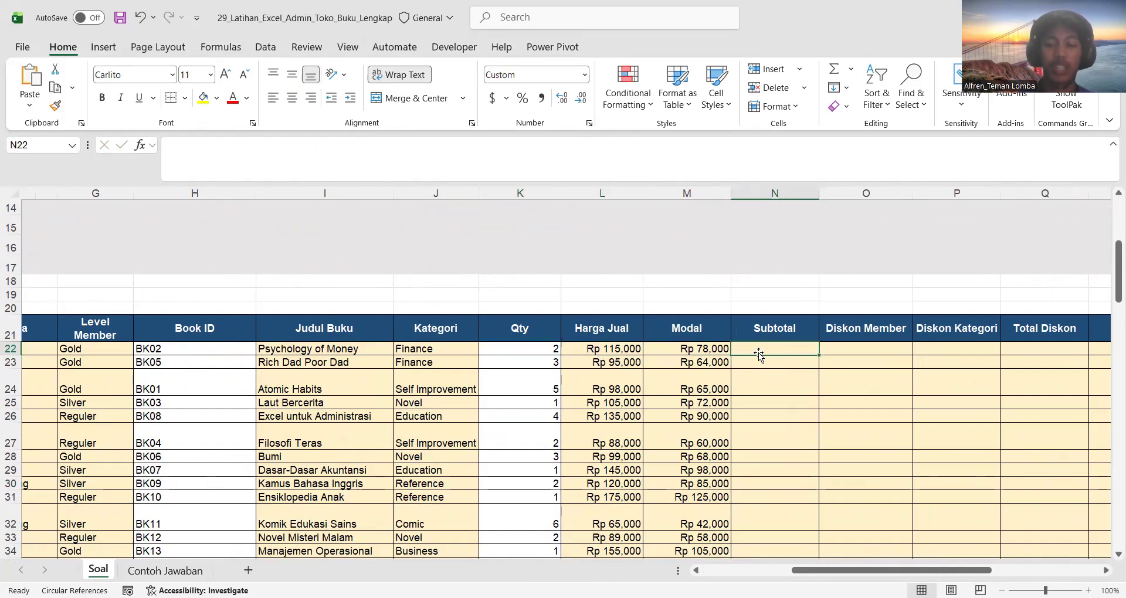
pyautogui.write('=')
pyautogui.click(540, 352)
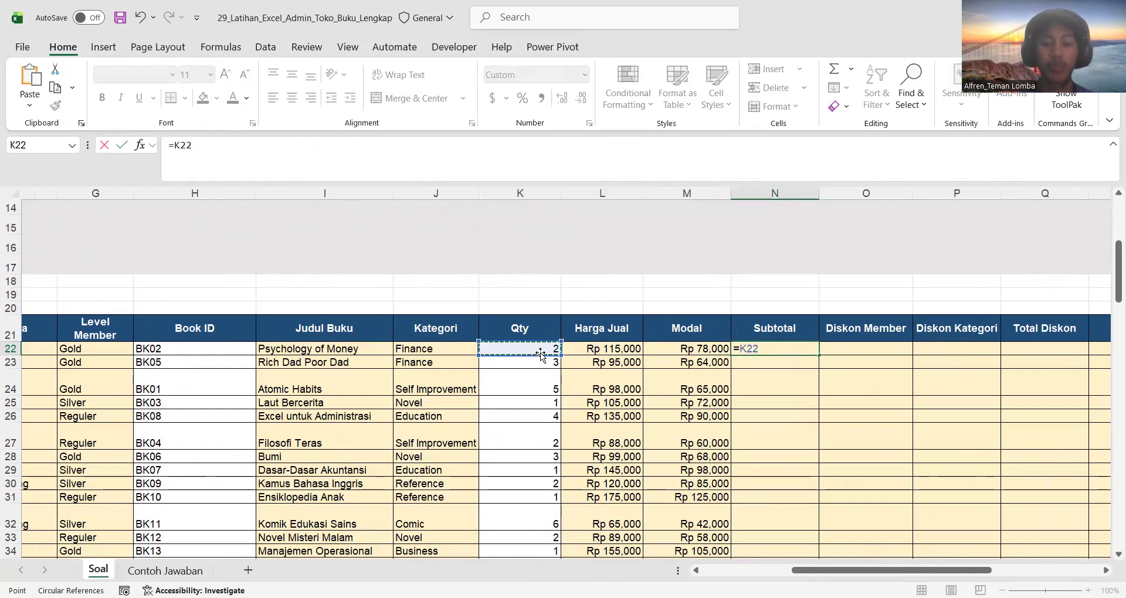
pyautogui.write('*')
pyautogui.click(578, 350)
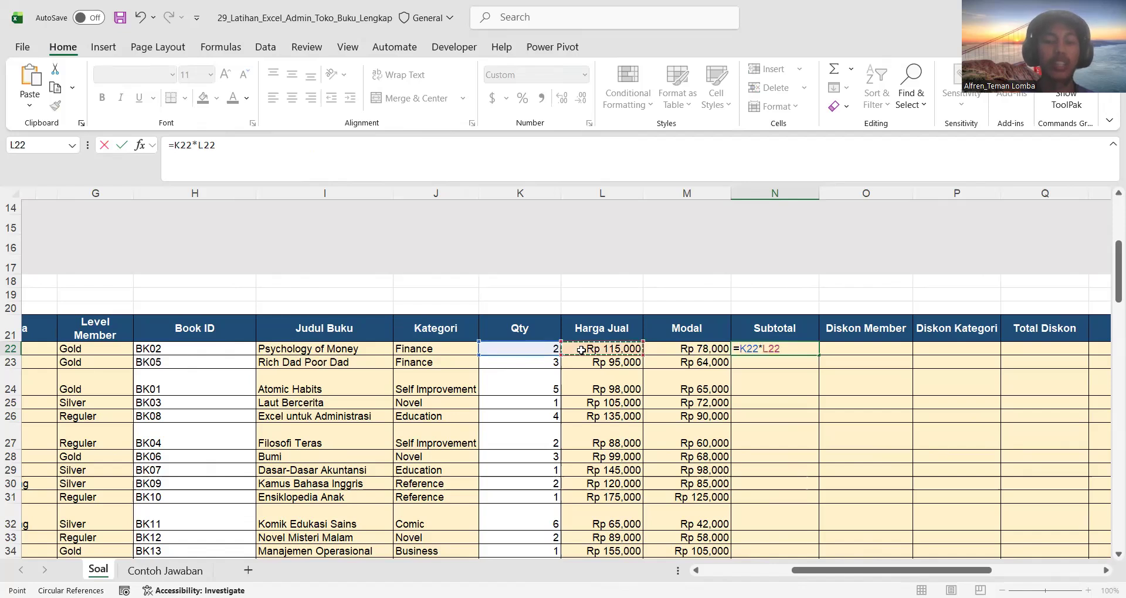
pyautogui.press('Return')
pyautogui.click(809, 350)
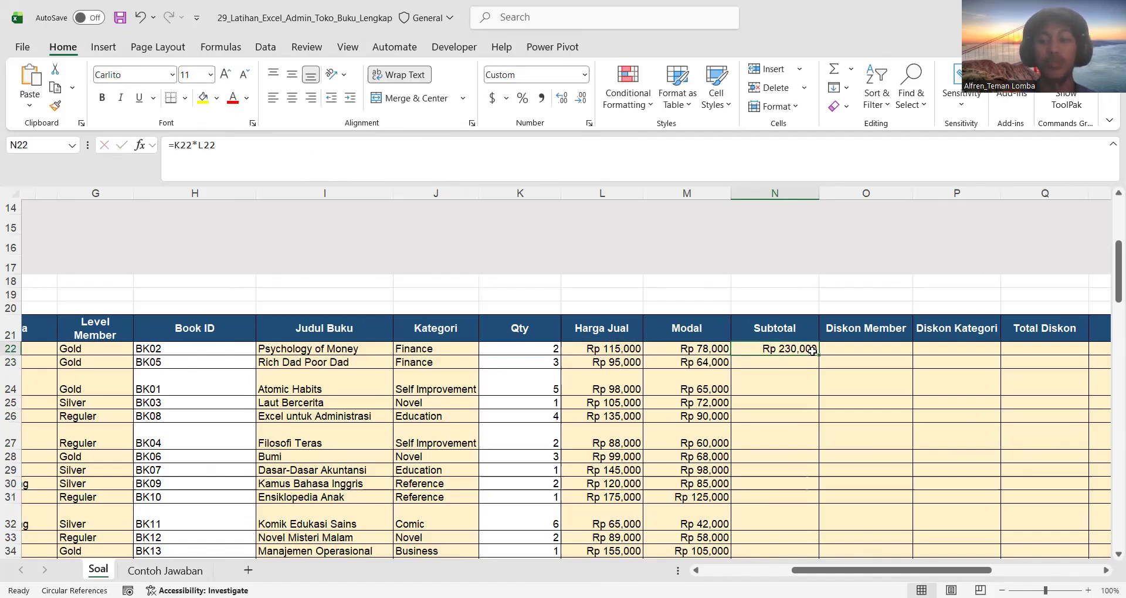
pyautogui.doubleClick(818, 355)
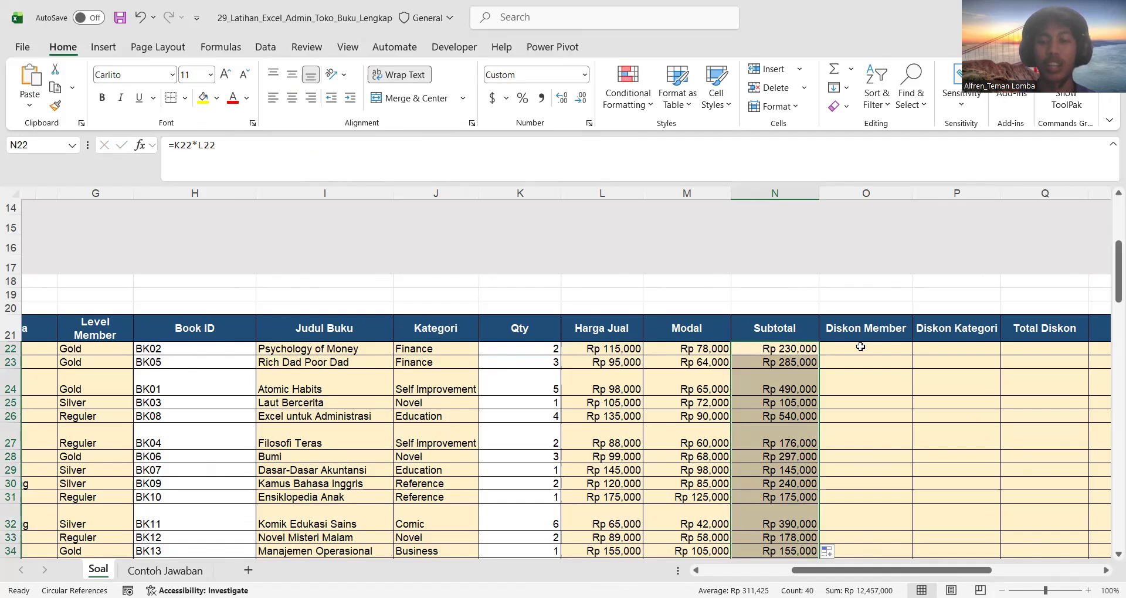
# Start the Diskon Member formula in O22 with the condition =IF(G22="Gold", based on the discount rule in instruction 4.
pyautogui.click(863, 347)
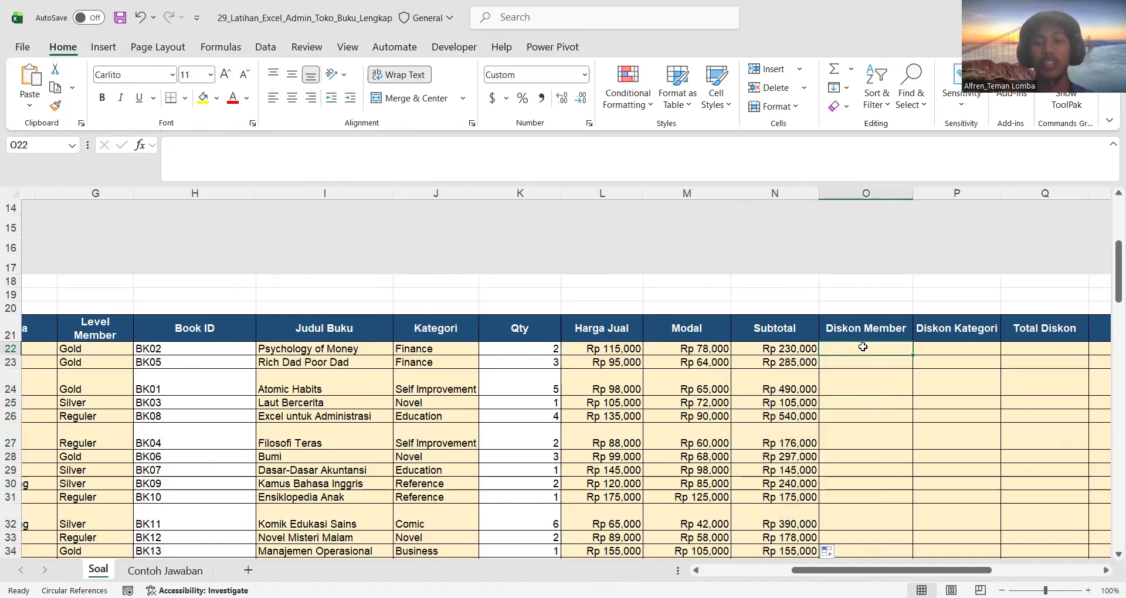
pyautogui.hscroll(2, 863, 347)
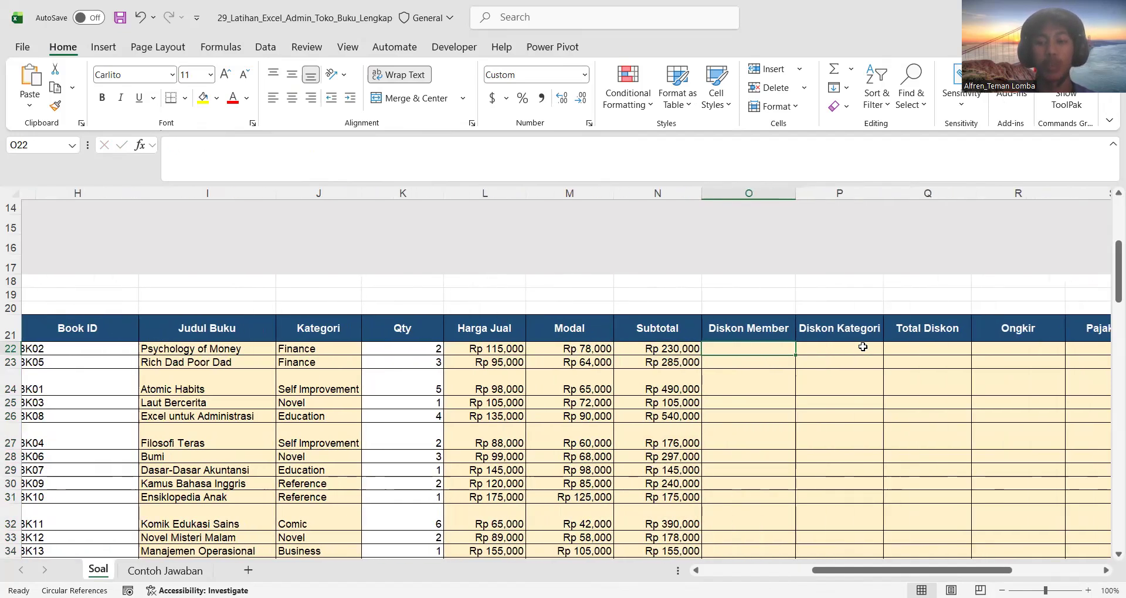
pyautogui.hscroll(-5, 633, 345)
pyautogui.scroll(2, 125, 275)
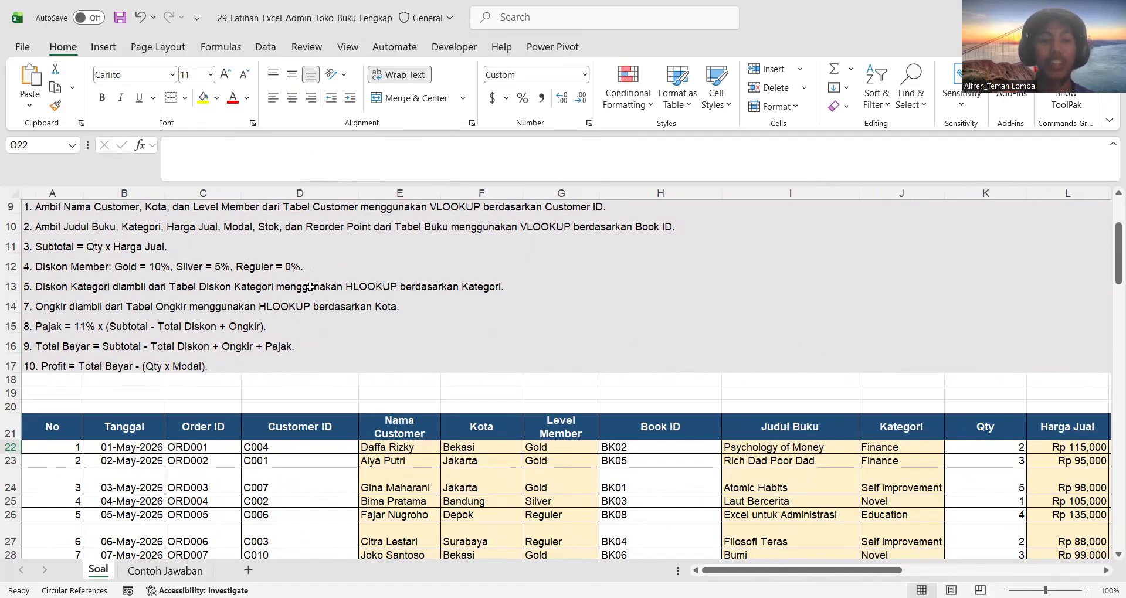
pyautogui.hscroll(5, 709, 457)
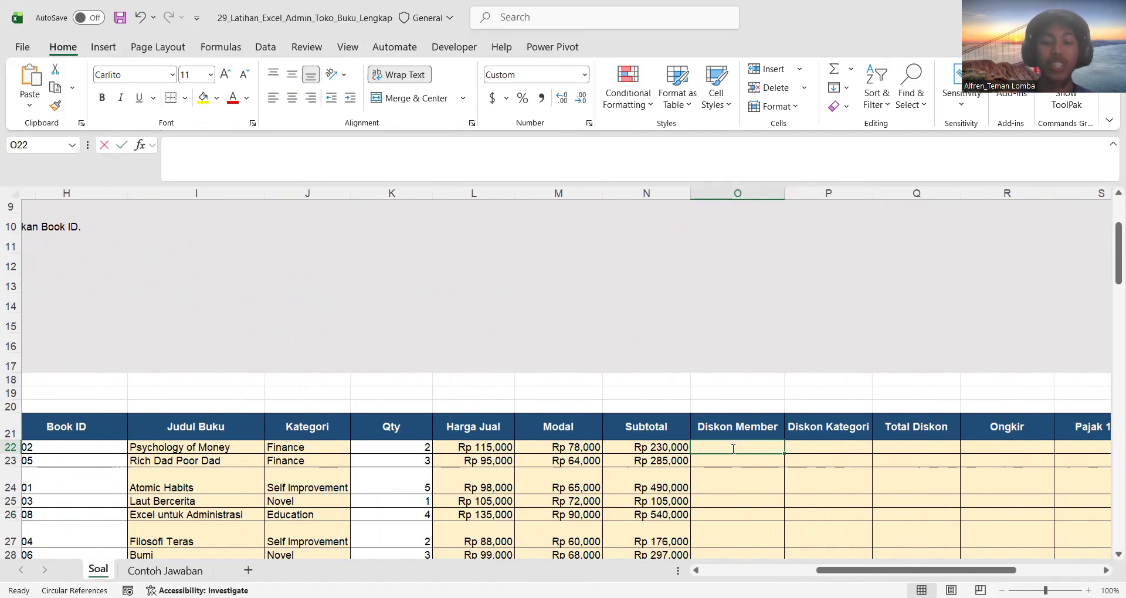
pyautogui.write('=')
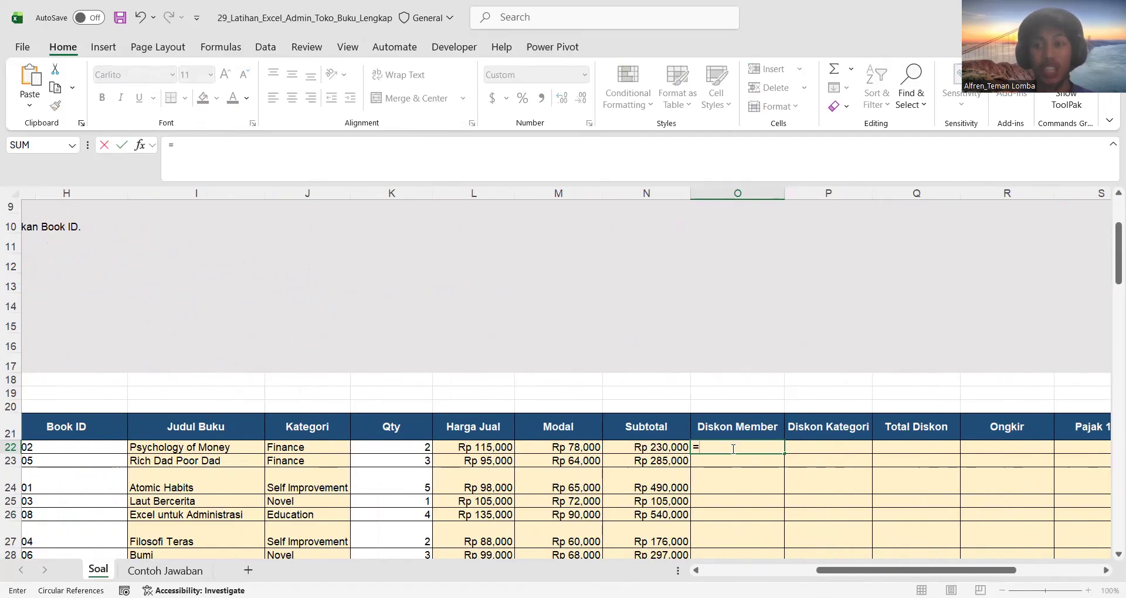
pyautogui.write('i')
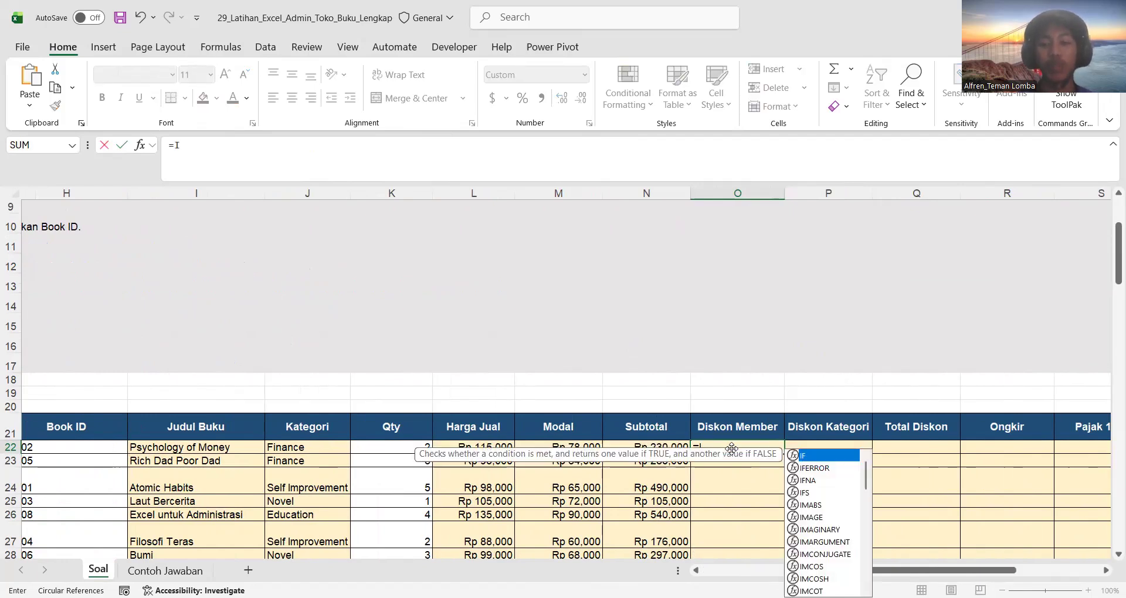
pyautogui.press('BackSpace')
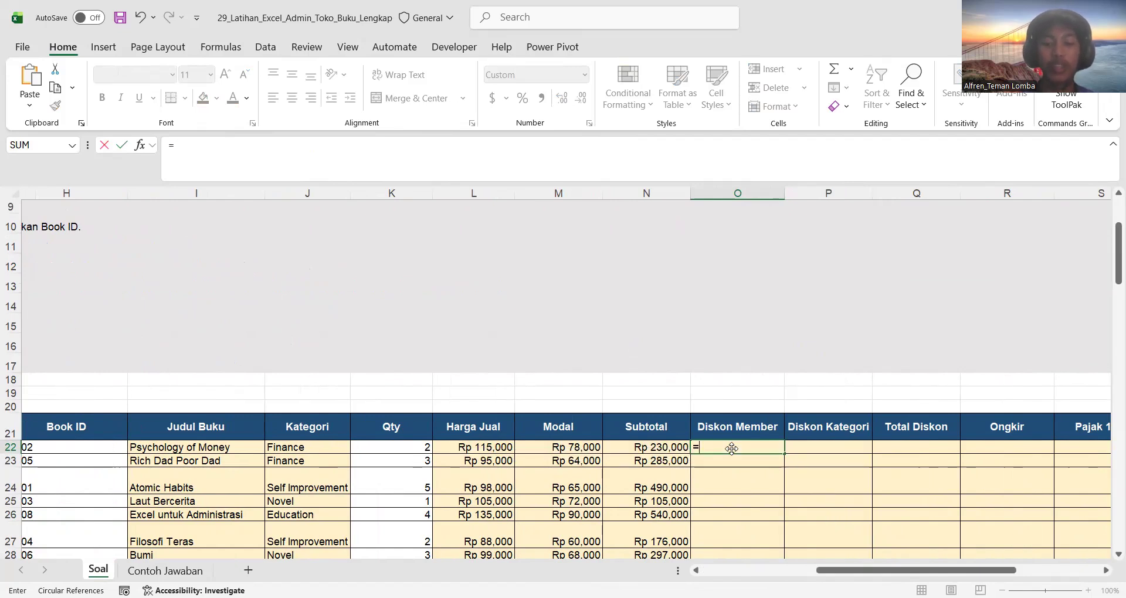
pyautogui.write('IF(')
pyautogui.hscroll(-5, 405, 459)
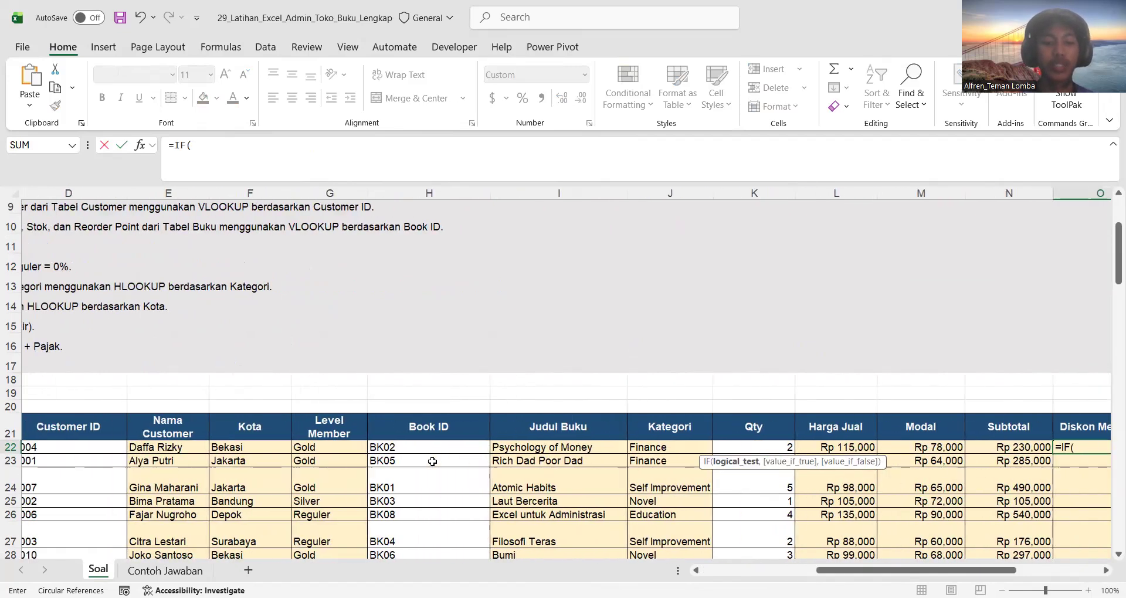
pyautogui.click(358, 448)
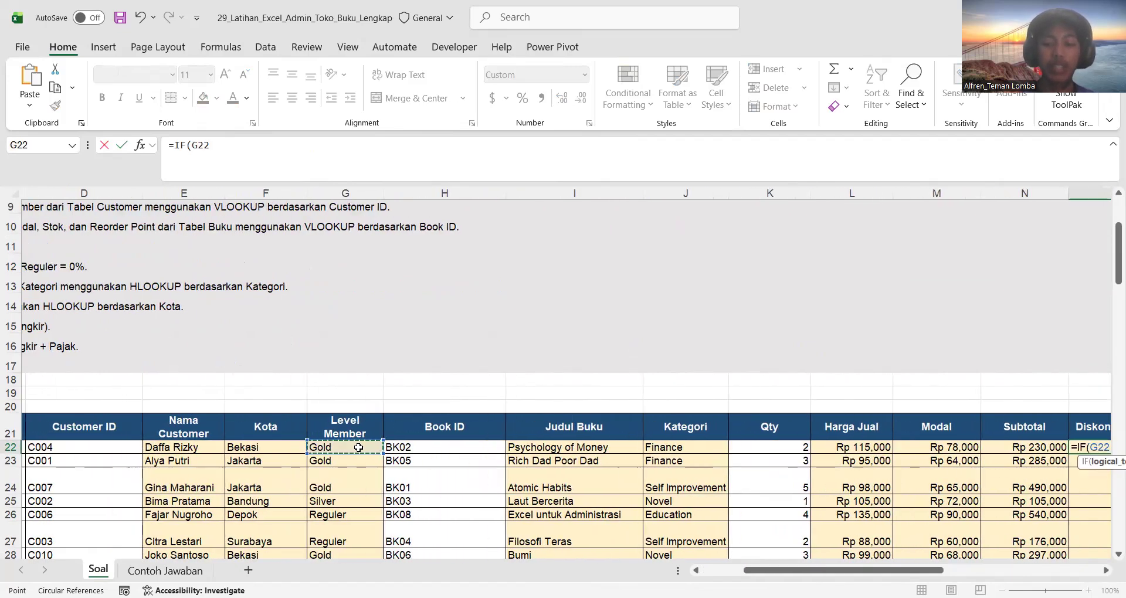
pyautogui.write('=')
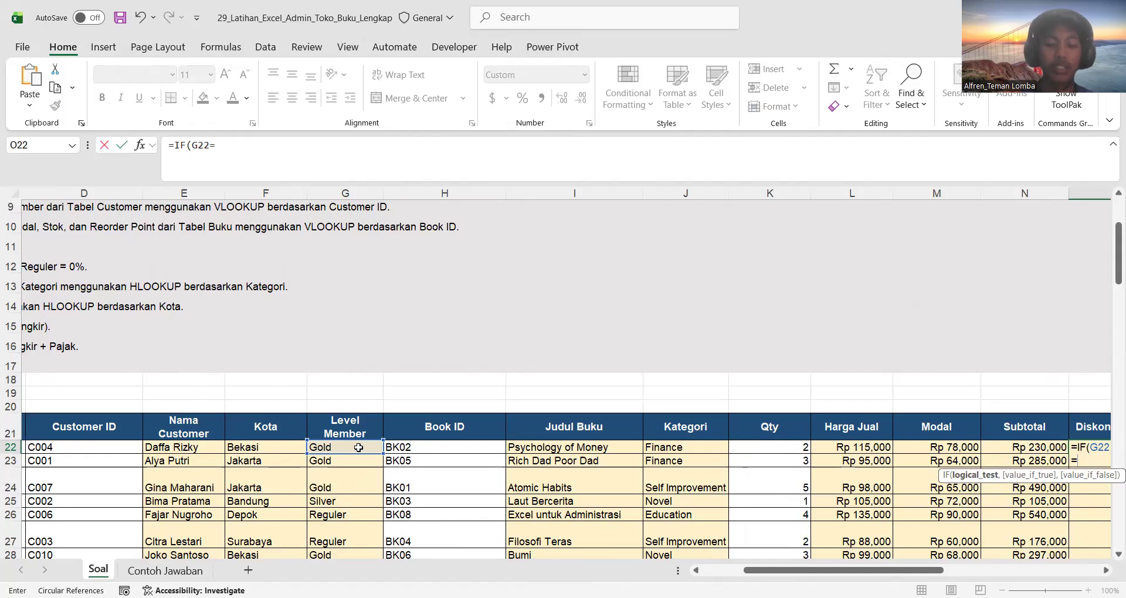
pyautogui.write('"Gold",')
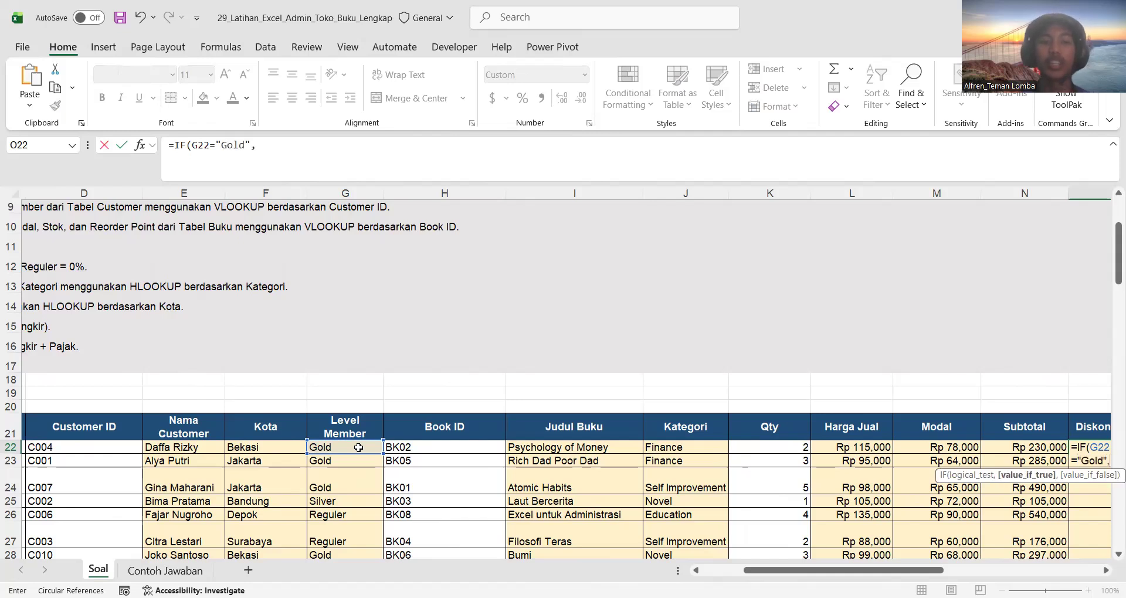
# Set the Gold result in the O22 formula to N22*0.1, multiplying the Subtotal by the 10% member discount.
pyautogui.hscroll(5, 662, 467)
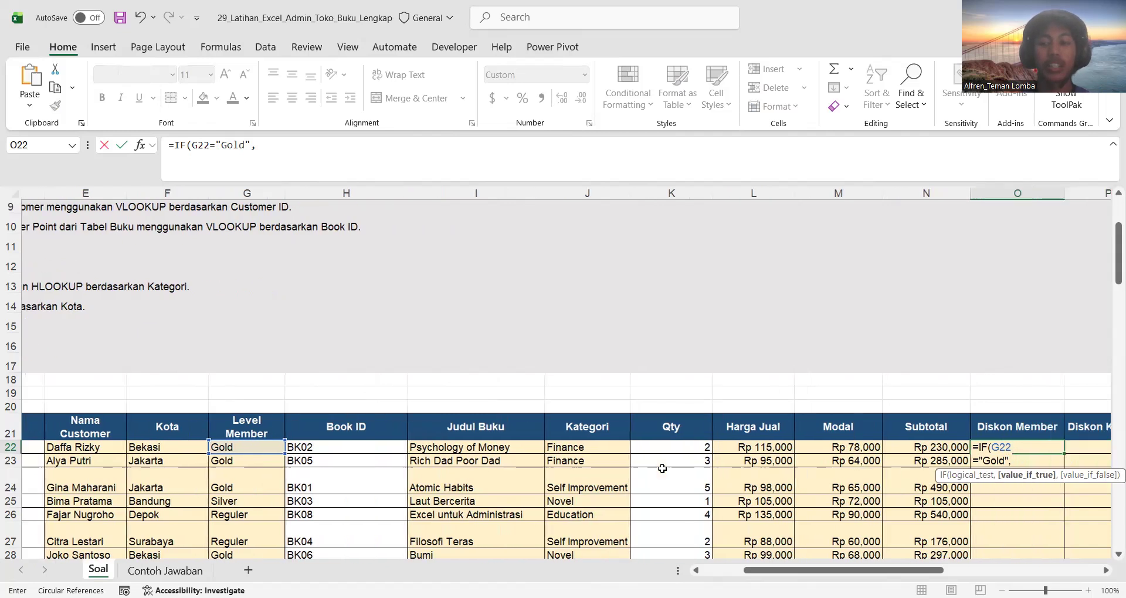
pyautogui.click(691, 447)
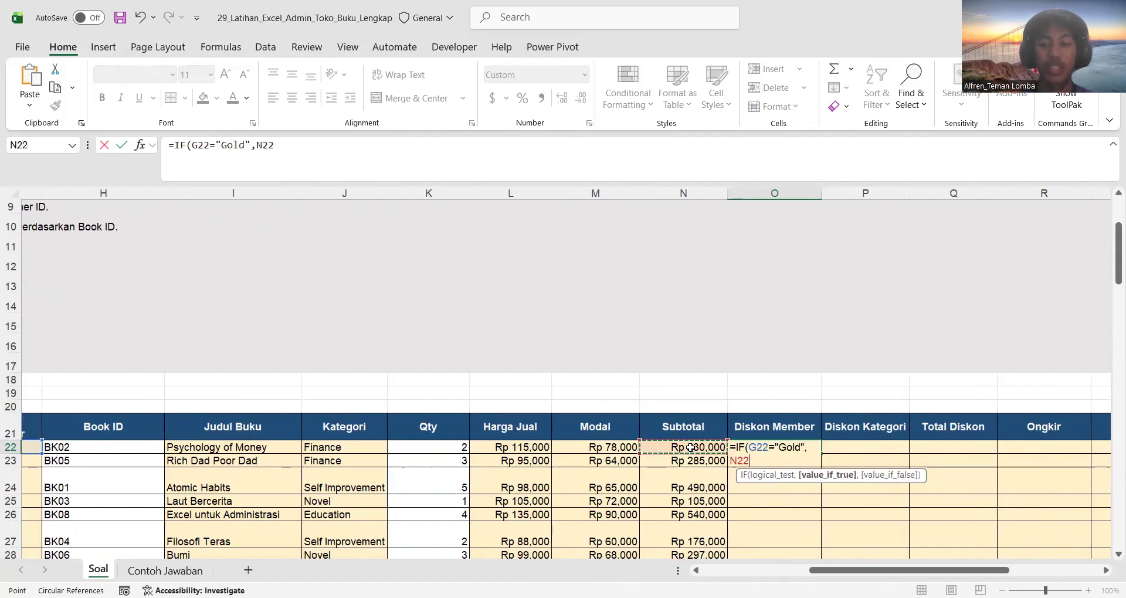
pyautogui.write('*')
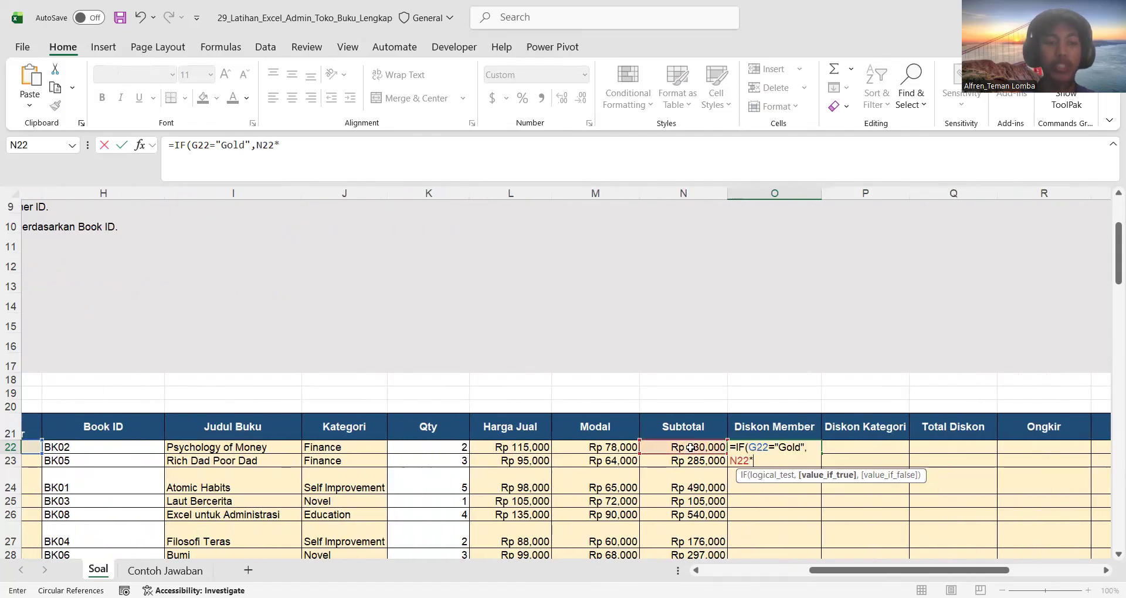
pyautogui.hscroll(-5, 596, 471)
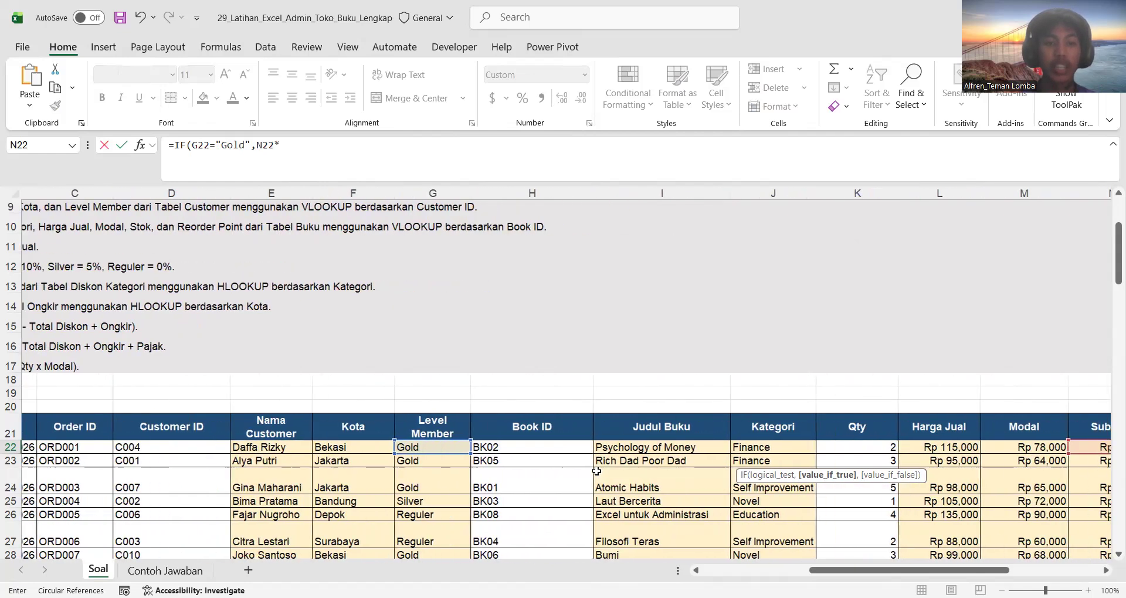
pyautogui.hscroll(1, 596, 470)
pyautogui.write('0')
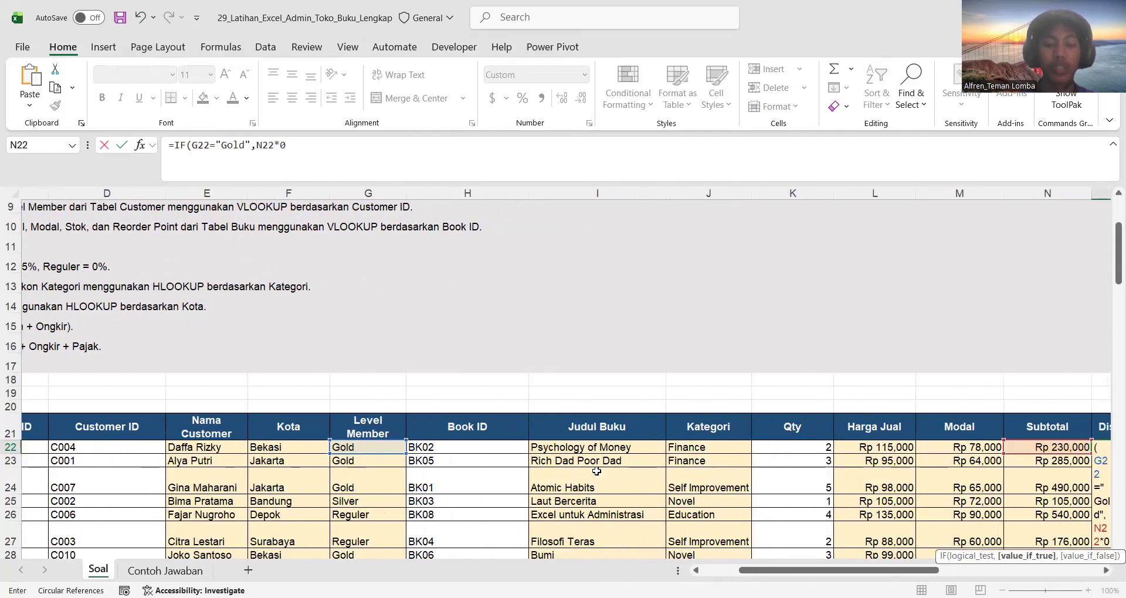
pyautogui.write('.1,')
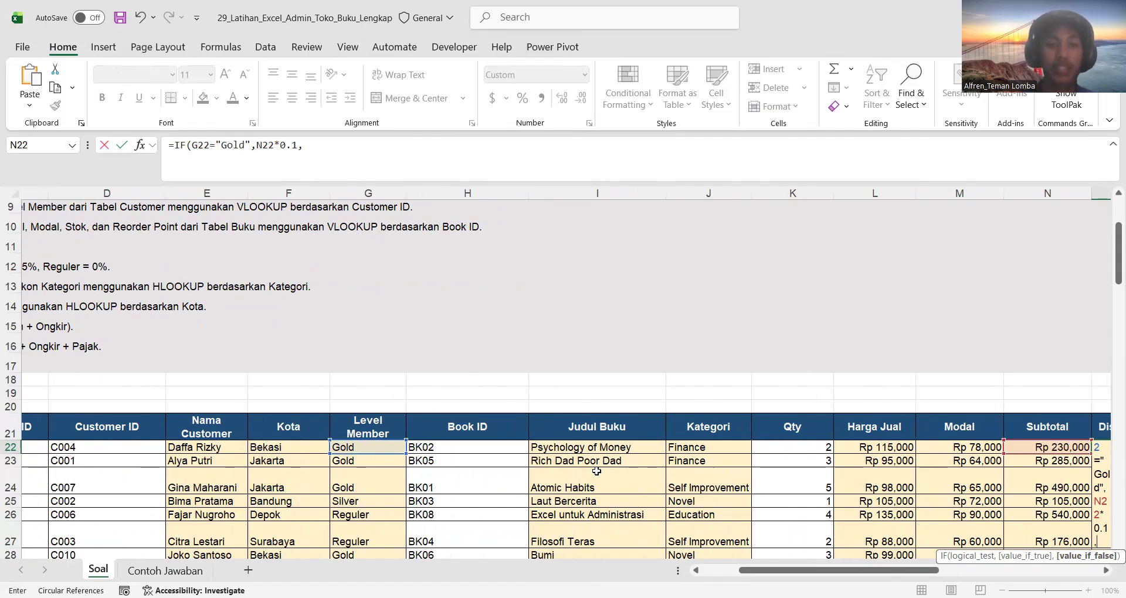
# Nest a second condition in the O22 formula, IF(G22="Silver",N22*0.05, for the Silver member discount.
pyautogui.write('IF(')
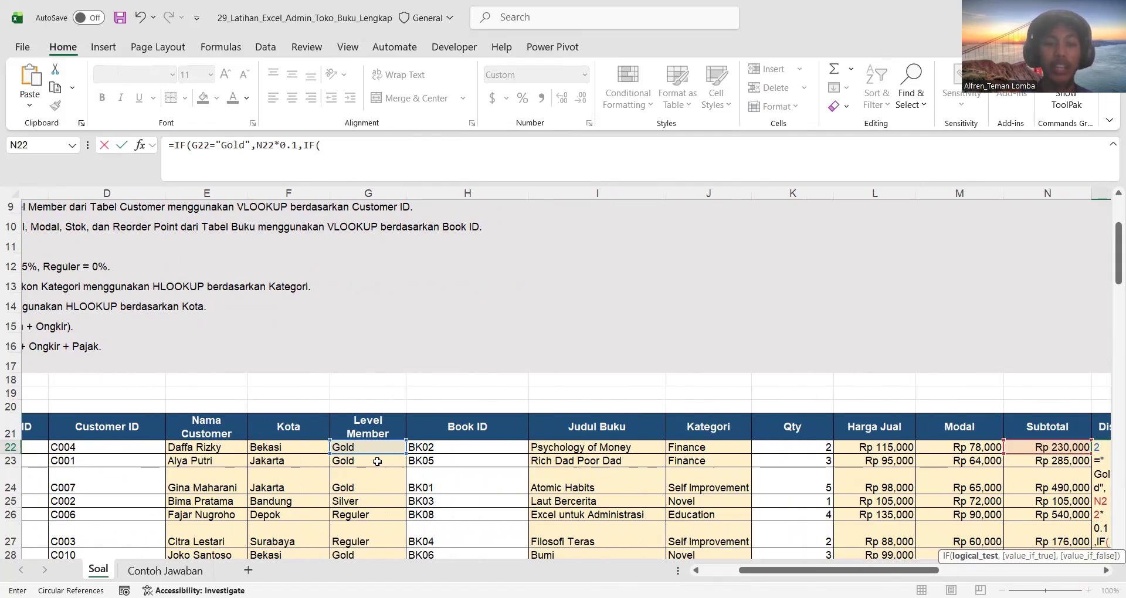
pyautogui.click(371, 447)
pyautogui.write('=')
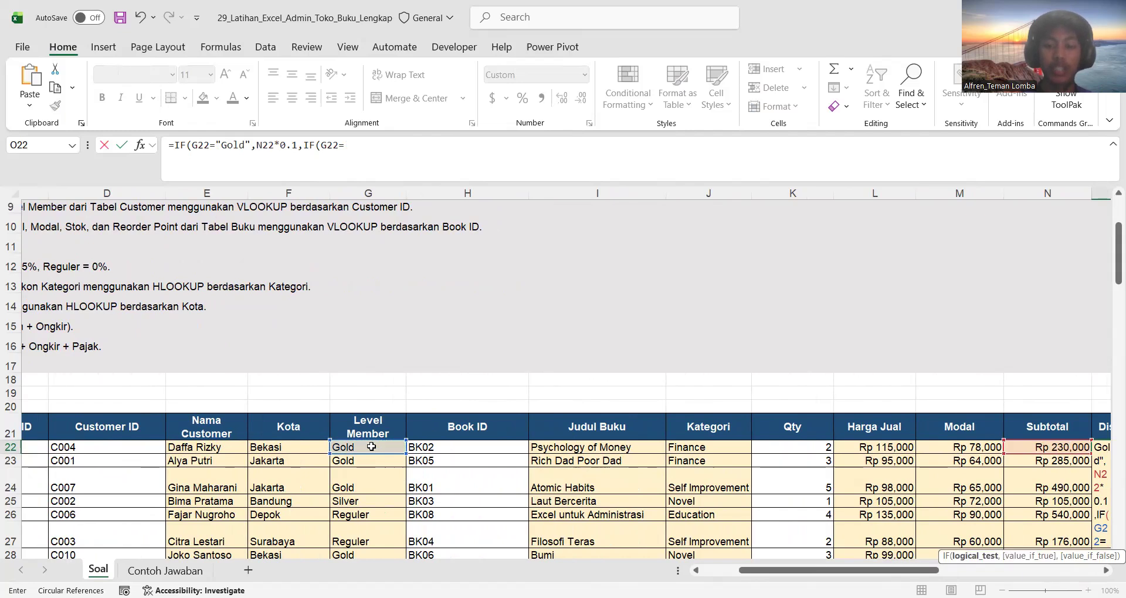
pyautogui.write('"Silver",')
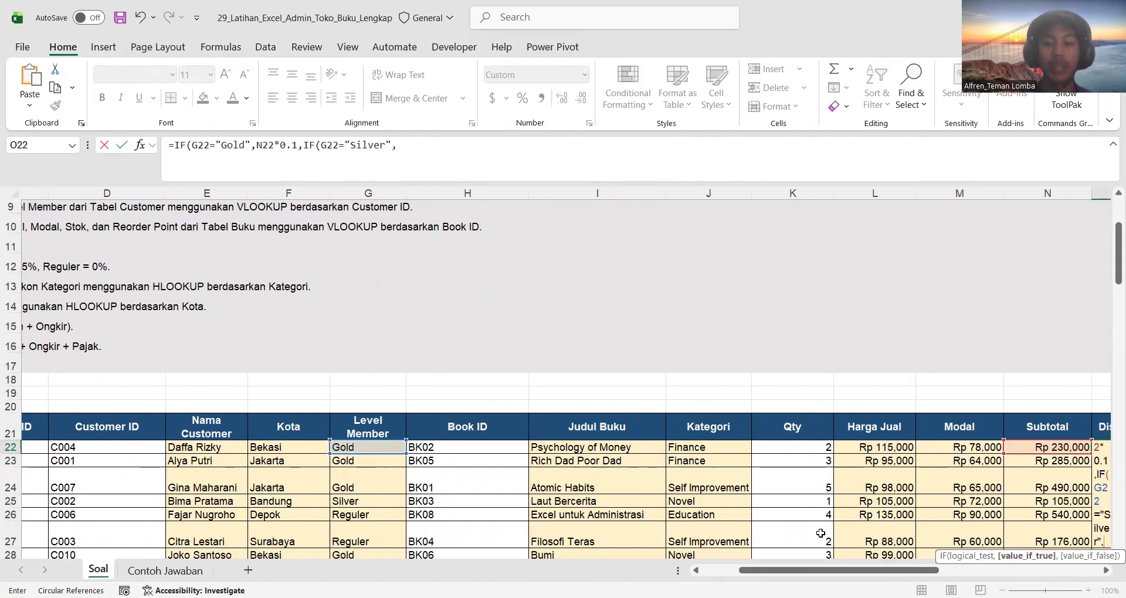
pyautogui.hscroll(3, 820, 533)
pyautogui.click(705, 444)
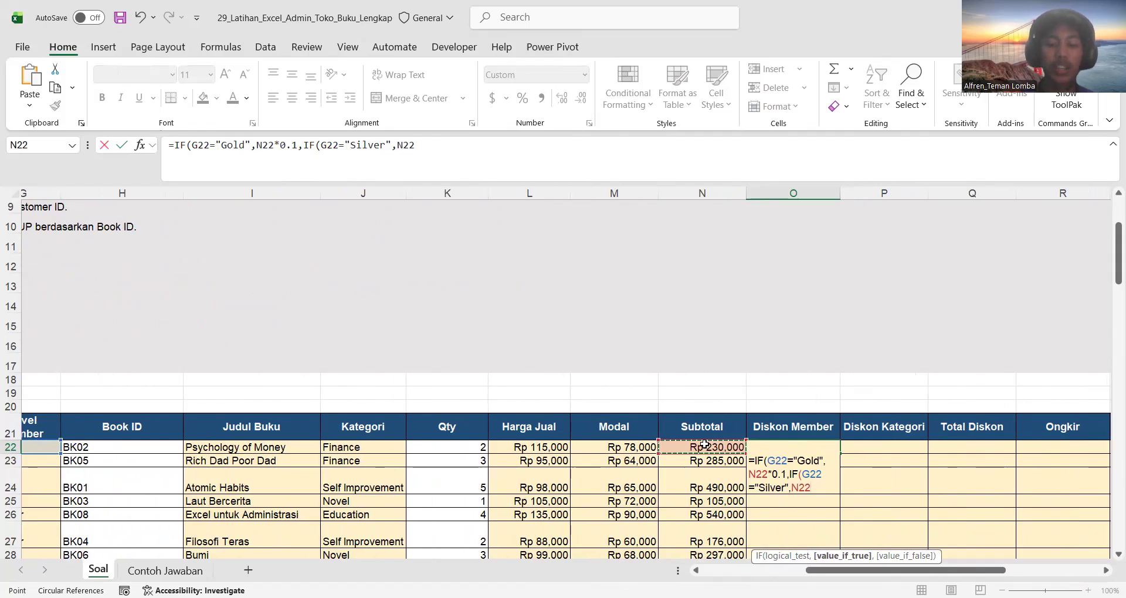
pyautogui.write('*0.05,')
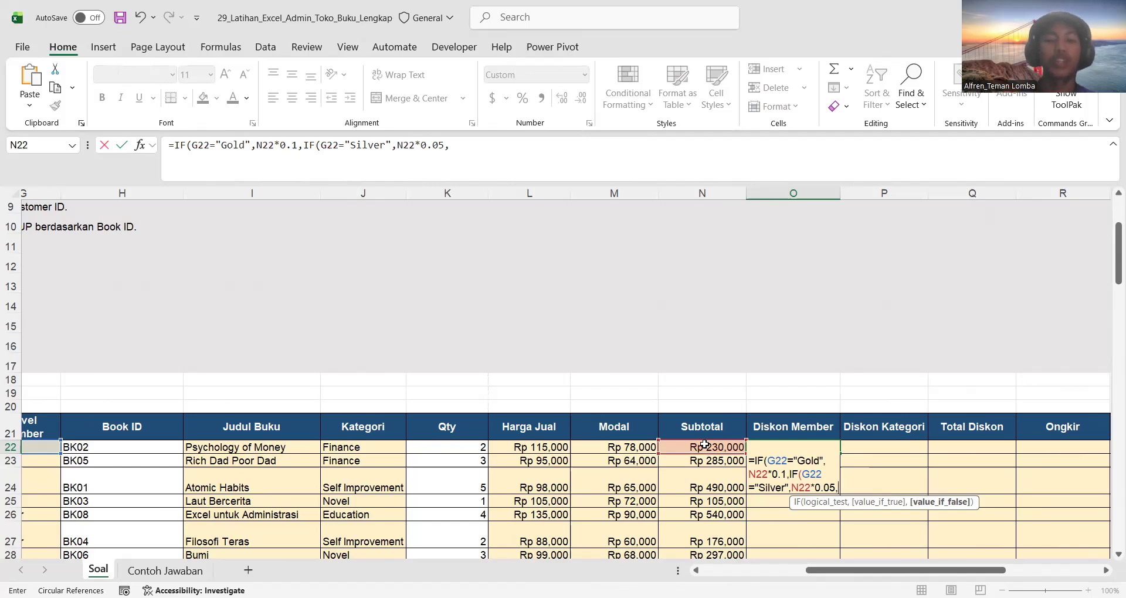
# Finish the O22 formula with 0 for all other member levels and fill it down the Diskon Member column.
pyautogui.write('0)')
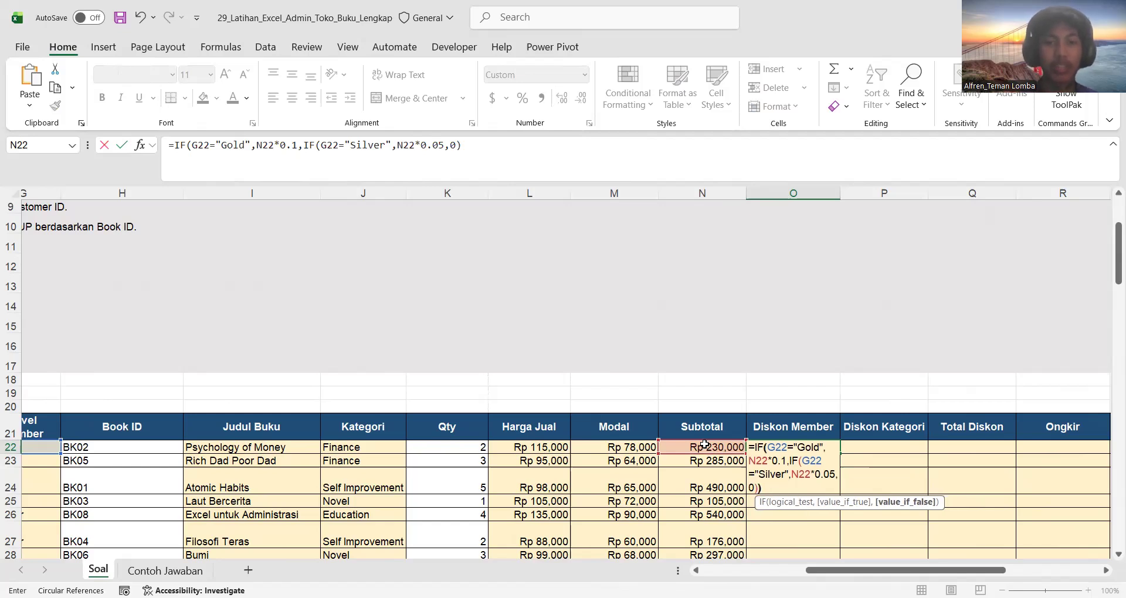
pyautogui.write(')')
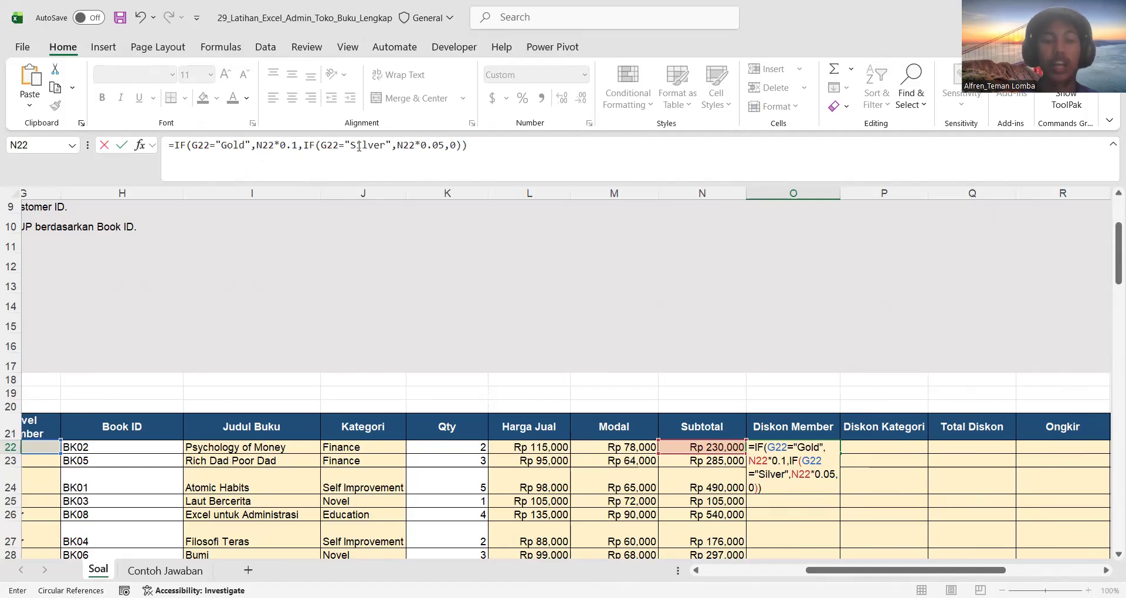
pyautogui.click(456, 147)
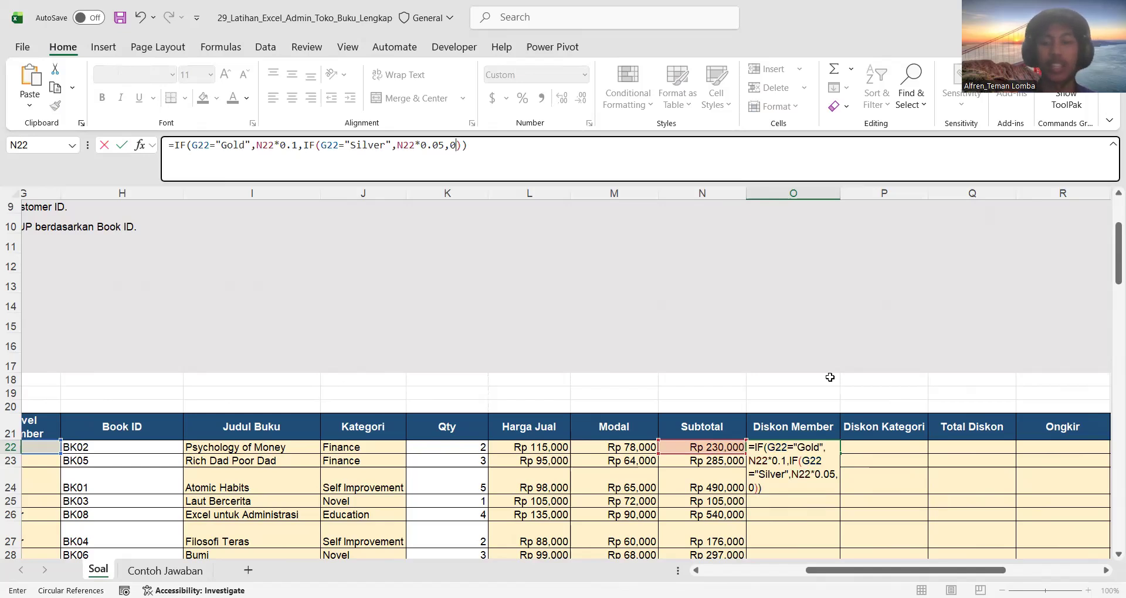
pyautogui.press('Return')
pyautogui.click(812, 447)
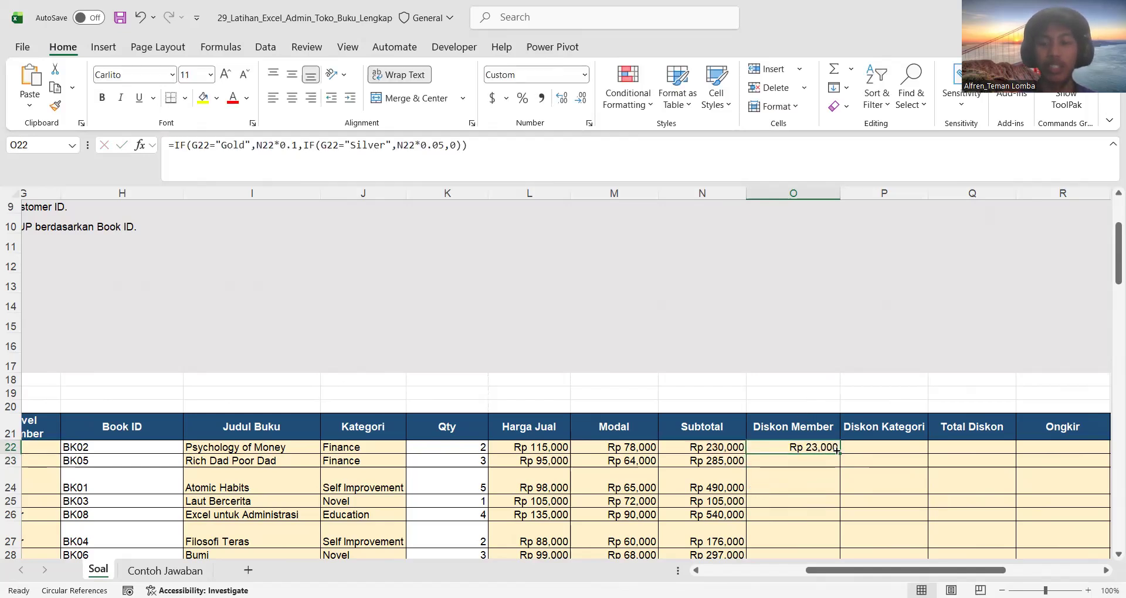
pyautogui.doubleClick(837, 450)
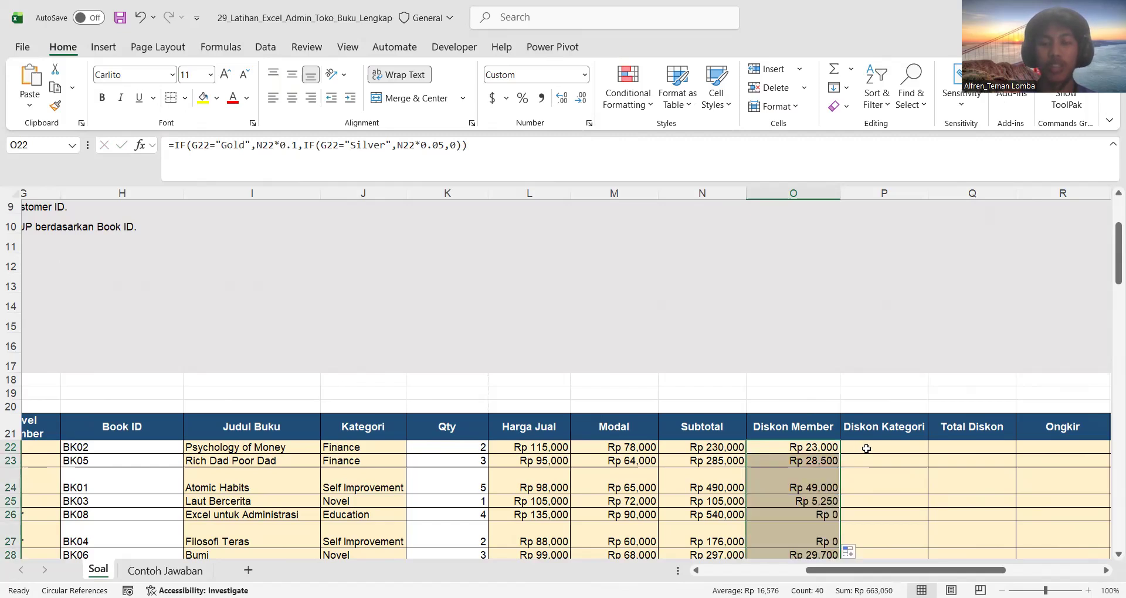
# Select Diskon Kategori cell P22 and review instruction 5, which defines how the category discount is looked up.
pyautogui.click(865, 448)
pyautogui.hscroll(-10, 432, 399)
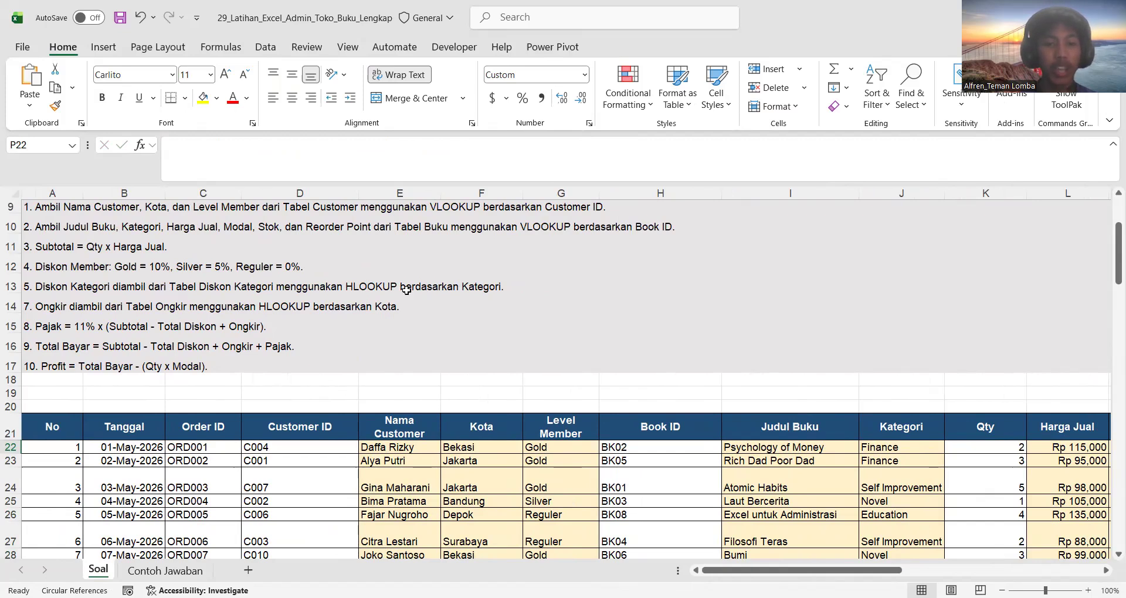
pyautogui.hscroll(3, 517, 325)
pyautogui.hscroll(4, 518, 325)
pyautogui.scroll(-1, 518, 326)
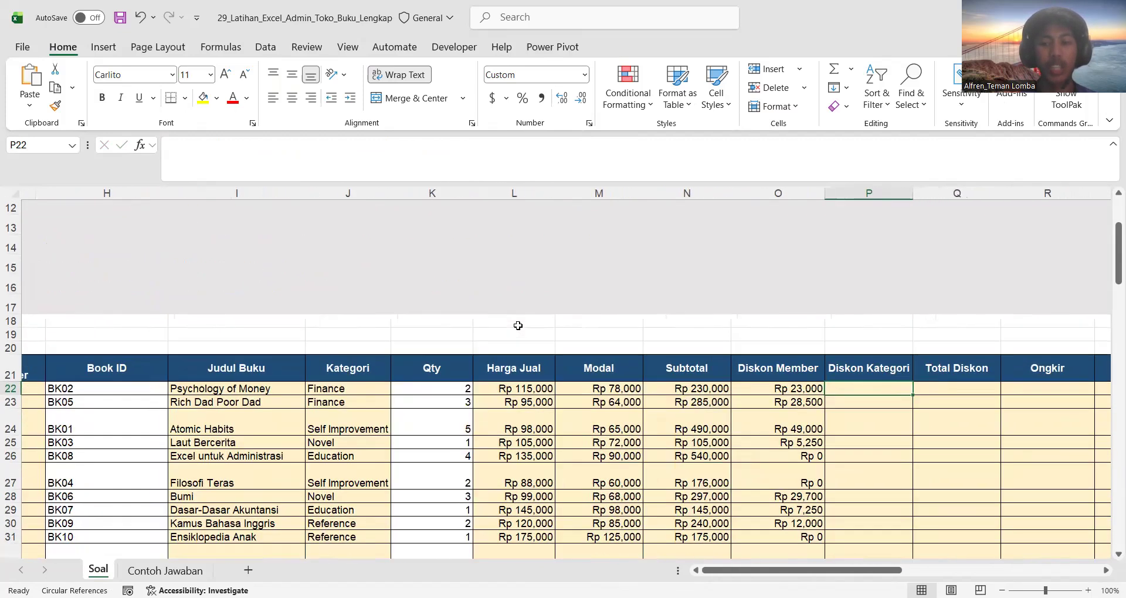
# Examine Tabel Diskon Kategori below the customer table, checking its category headers and the discount rates in rows 112 and 113.
pyautogui.scroll(-20, 747, 402)
pyautogui.hscroll(-6, 747, 401)
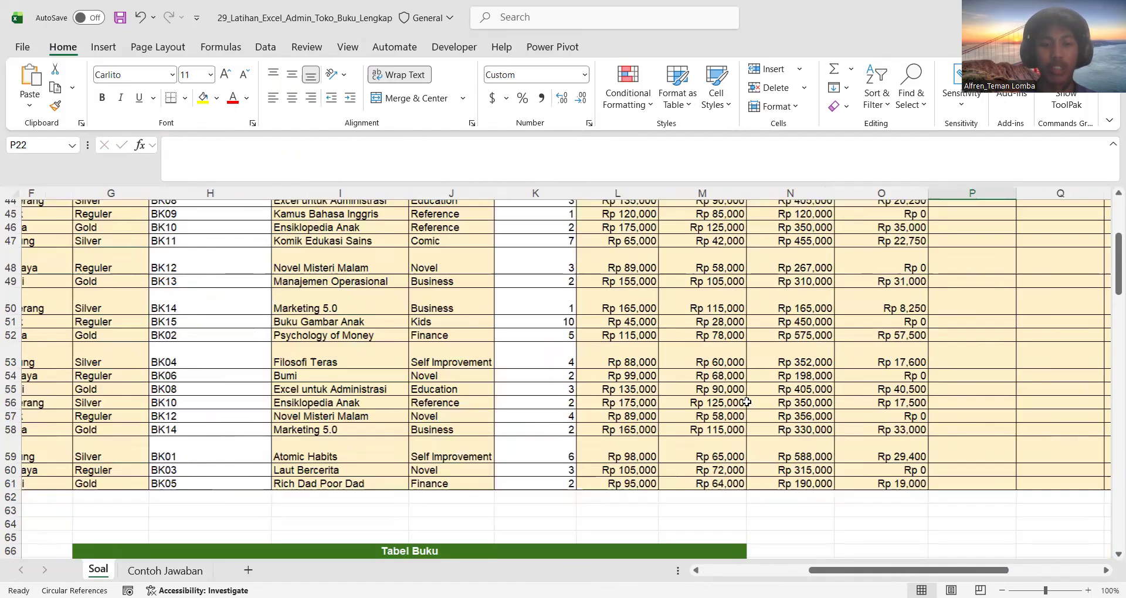
pyautogui.scroll(3, 747, 402)
pyautogui.hscroll(-1, 746, 402)
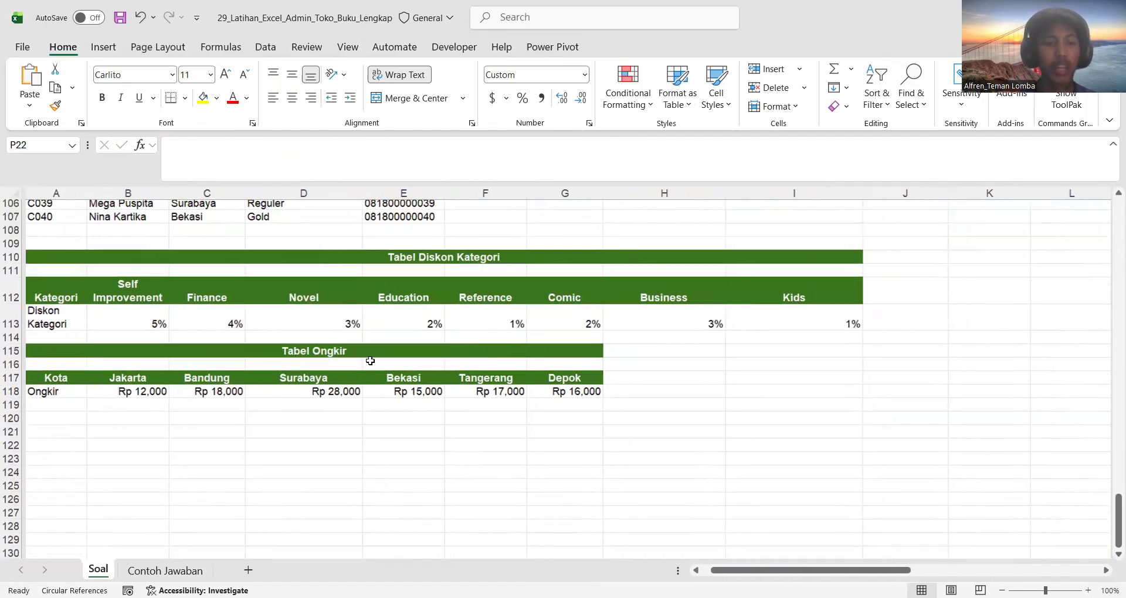
pyautogui.click(324, 323)
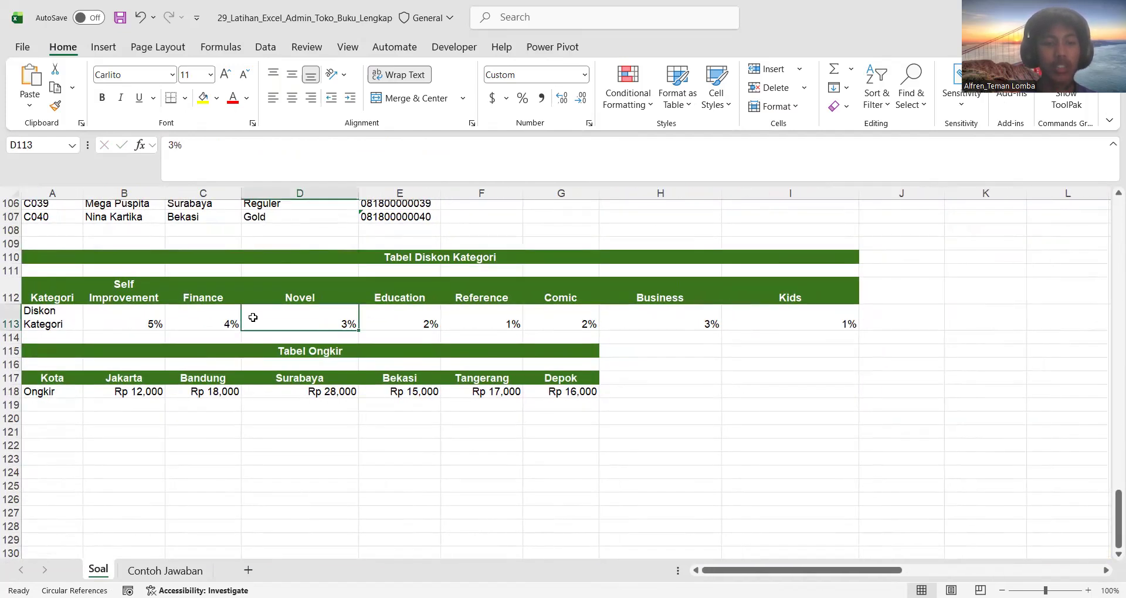
pyautogui.click(209, 313)
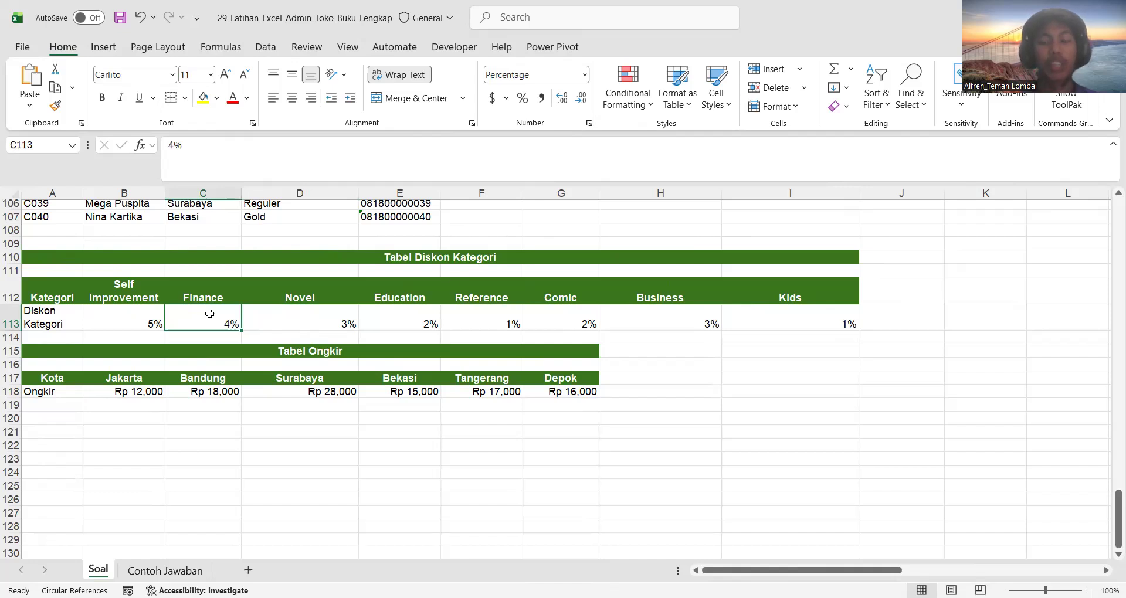
pyautogui.click(476, 287)
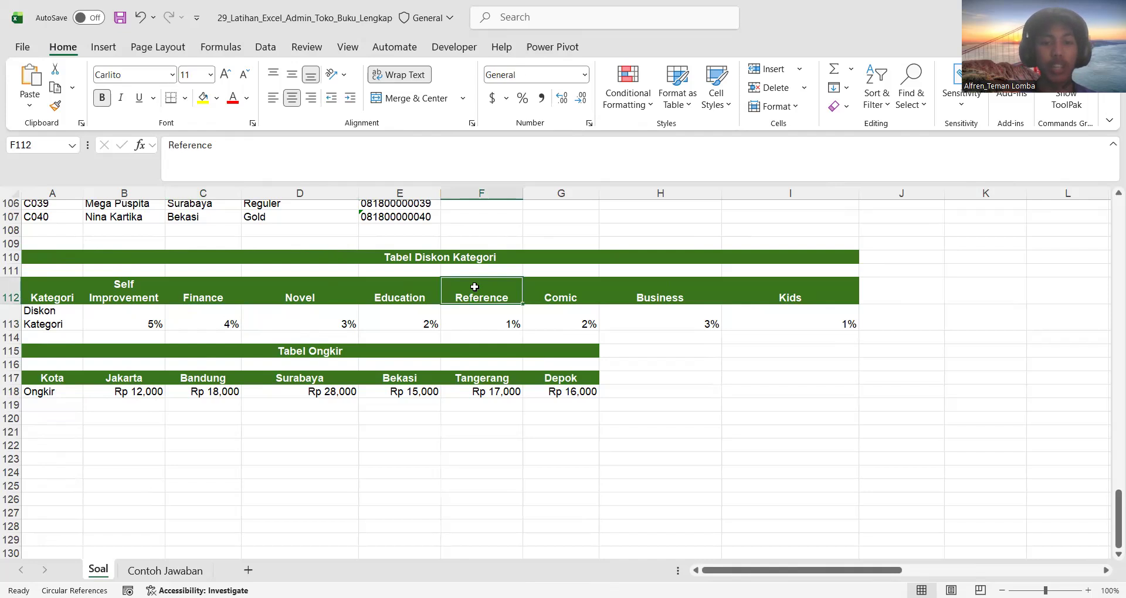
pyautogui.scroll(7, 474, 287)
pyautogui.scroll(4, 475, 287)
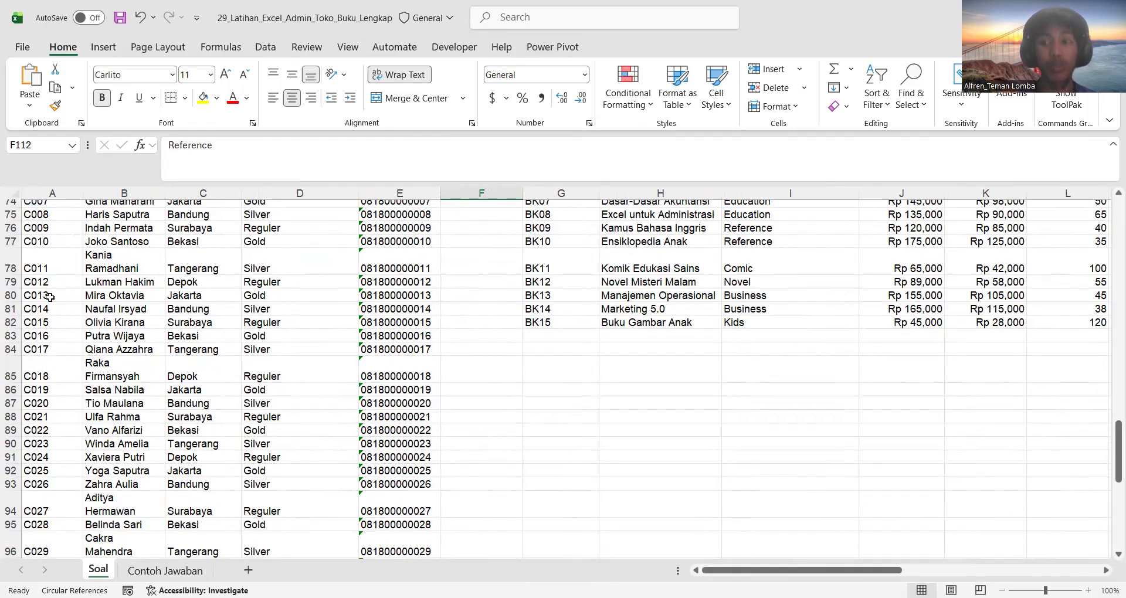
# Compare the column layout of Tabel Customer and Tabel Buku with the row layout of Tabel Diskon Kategori.
pyautogui.scroll(6, 50, 297)
pyautogui.scroll(-1, 58, 470)
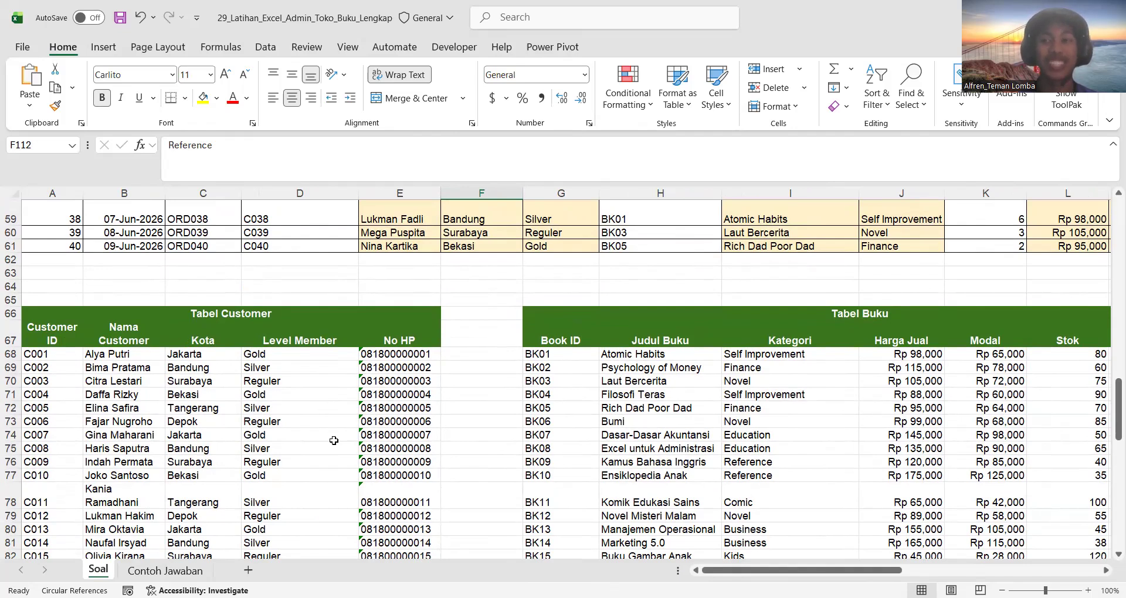
pyautogui.scroll(-20, 334, 440)
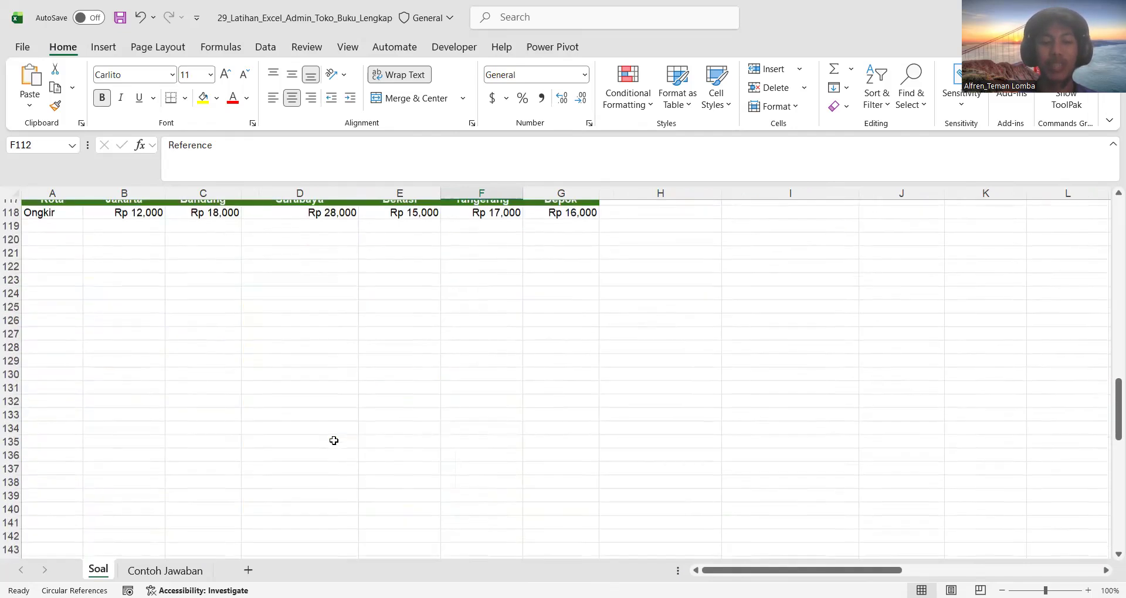
pyautogui.scroll(3, 289, 385)
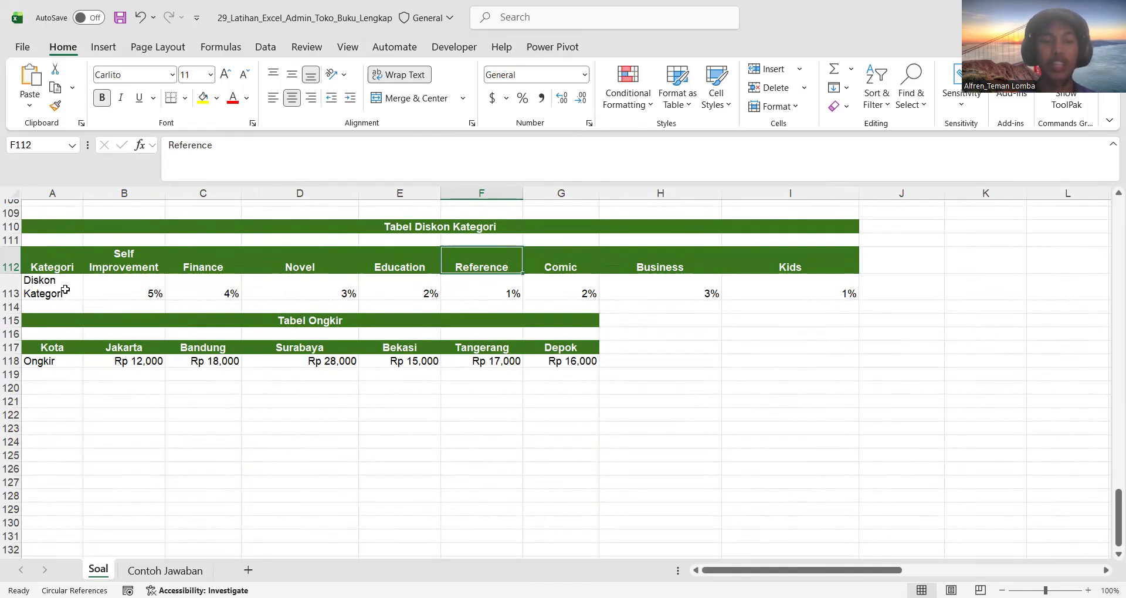
pyautogui.click(195, 296)
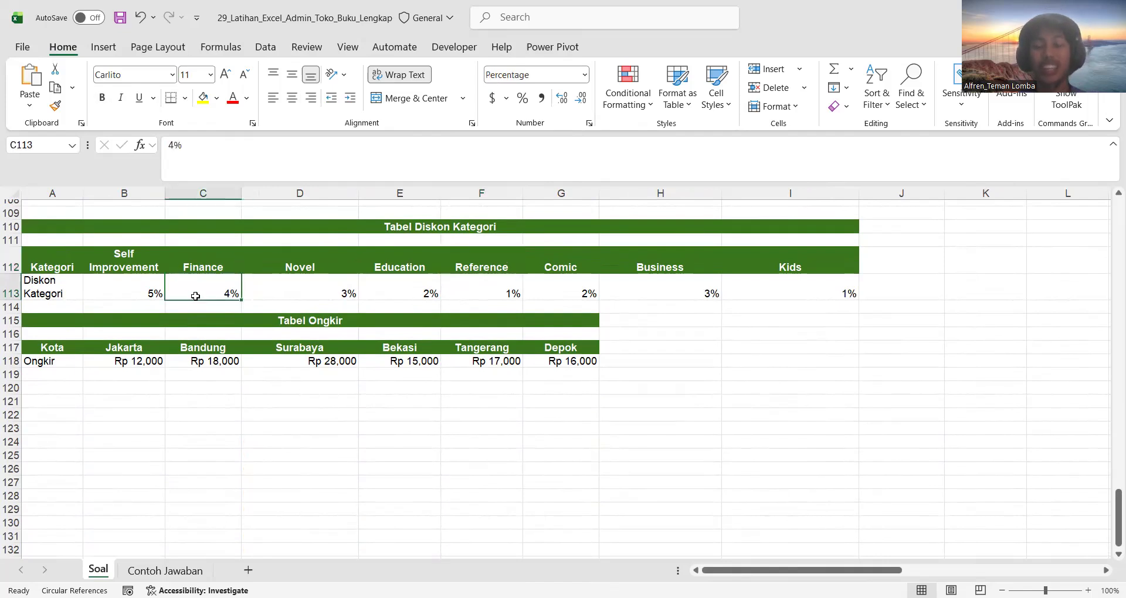
# Start an HLOOKUP formula in Diskon Kategori cell P22 of the order table.
pyautogui.scroll(8, 149, 410)
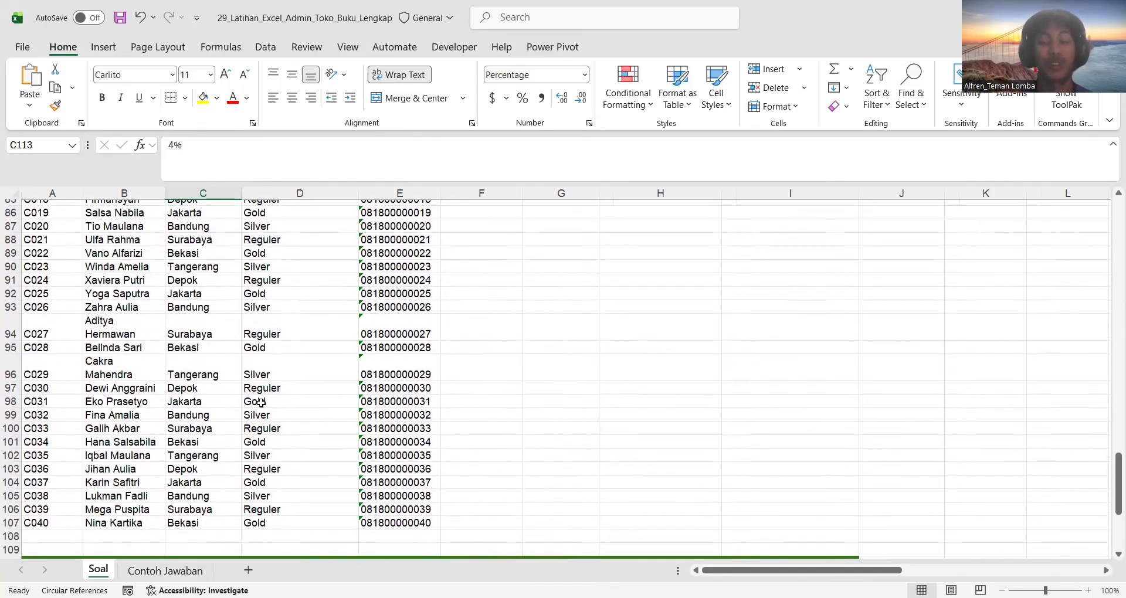
pyautogui.hscroll(4, 261, 402)
pyautogui.scroll(-1, 261, 403)
pyautogui.scroll(14, 261, 403)
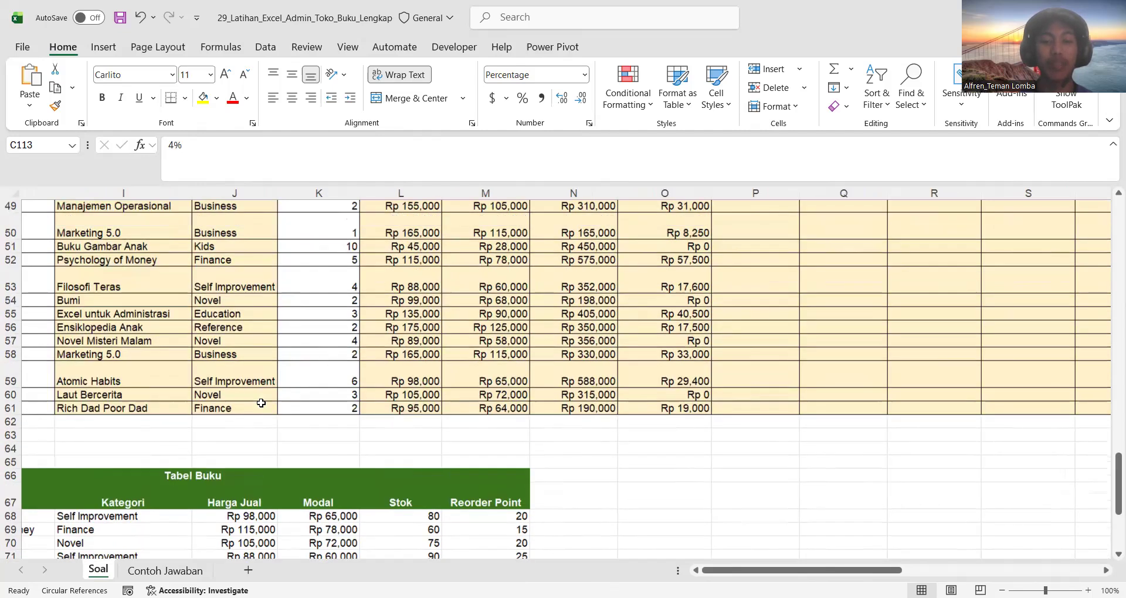
pyautogui.hscroll(1, 578, 347)
pyautogui.scroll(8, 578, 348)
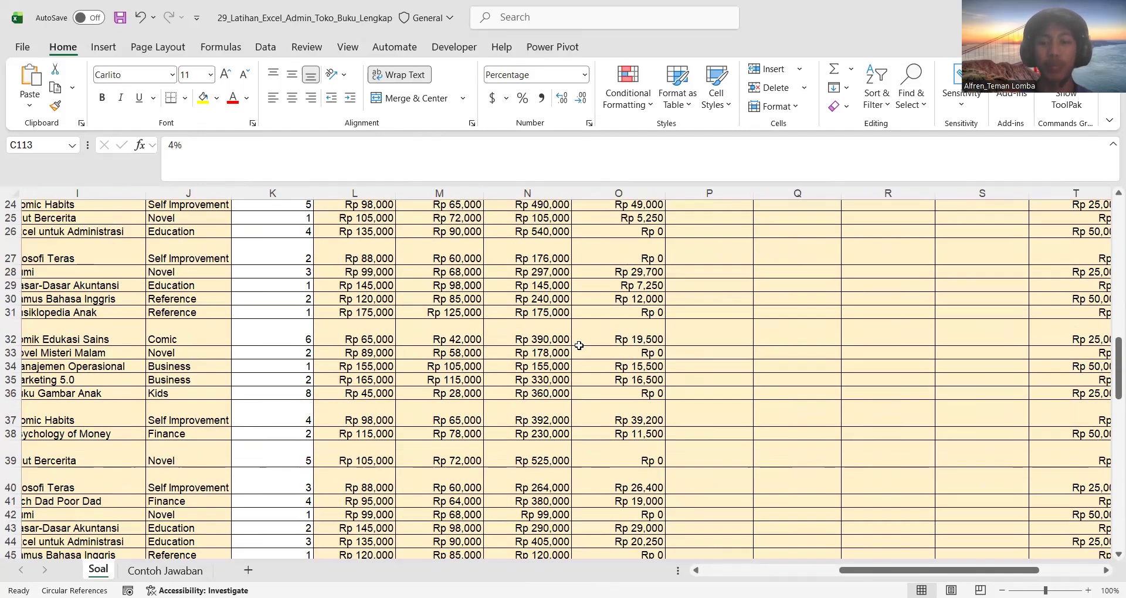
pyautogui.click(711, 241)
pyautogui.write('=')
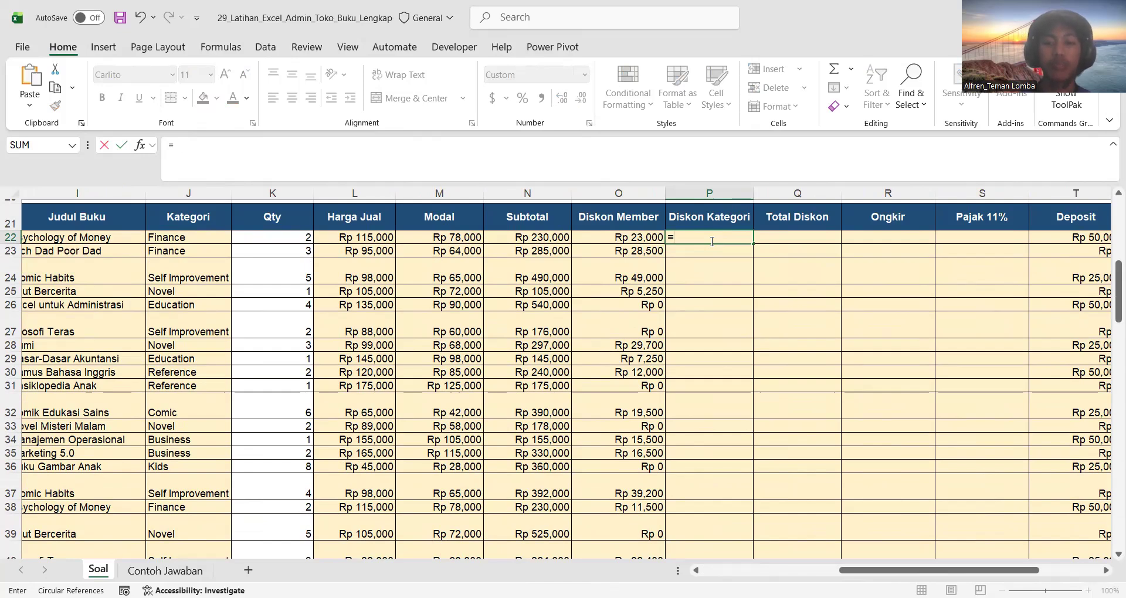
pyautogui.write('HL')
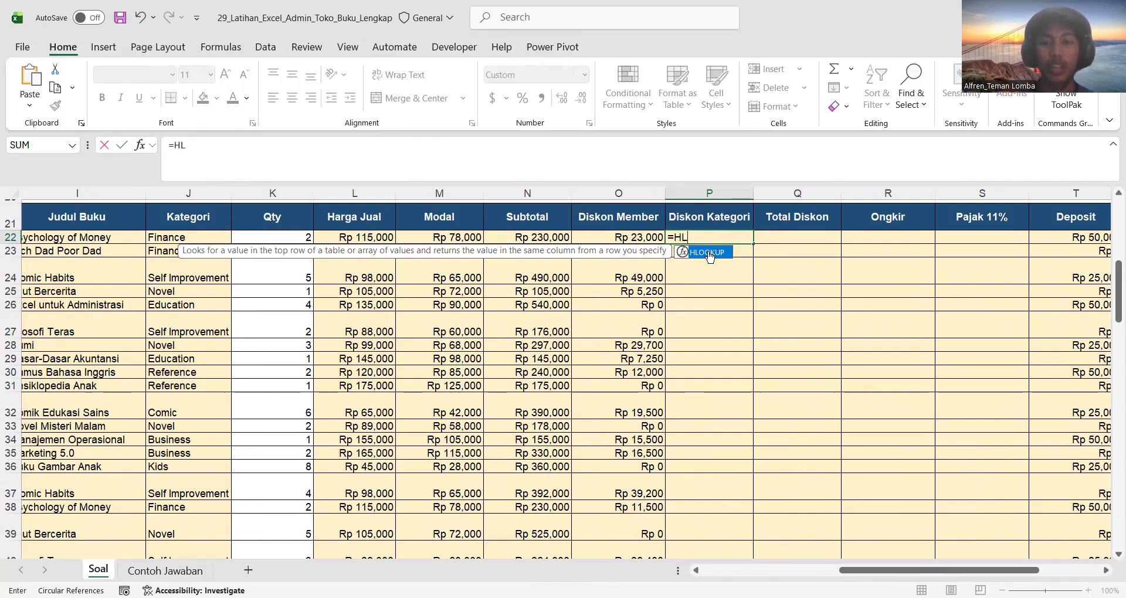
pyautogui.doubleClick(709, 253)
# Use the order's Kategori cell J22 as the lookup value of the HLOOKUP formula.
pyautogui.hscroll(-5, 500, 277)
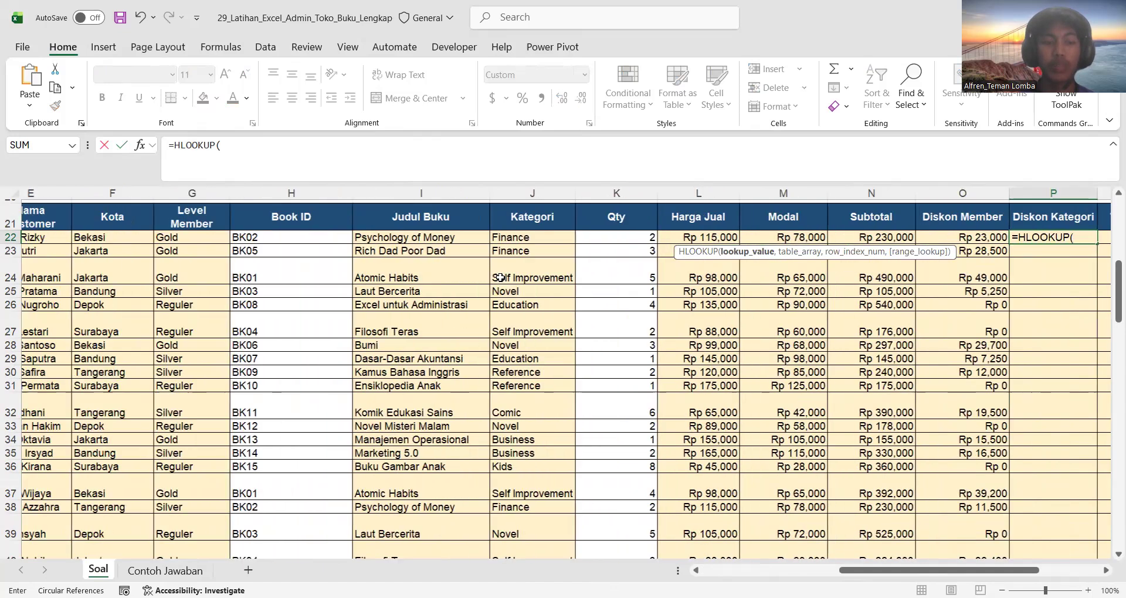
pyautogui.hscroll(-1, 500, 277)
pyautogui.hscroll(2, 499, 266)
pyautogui.click(447, 238)
pyautogui.write(',')
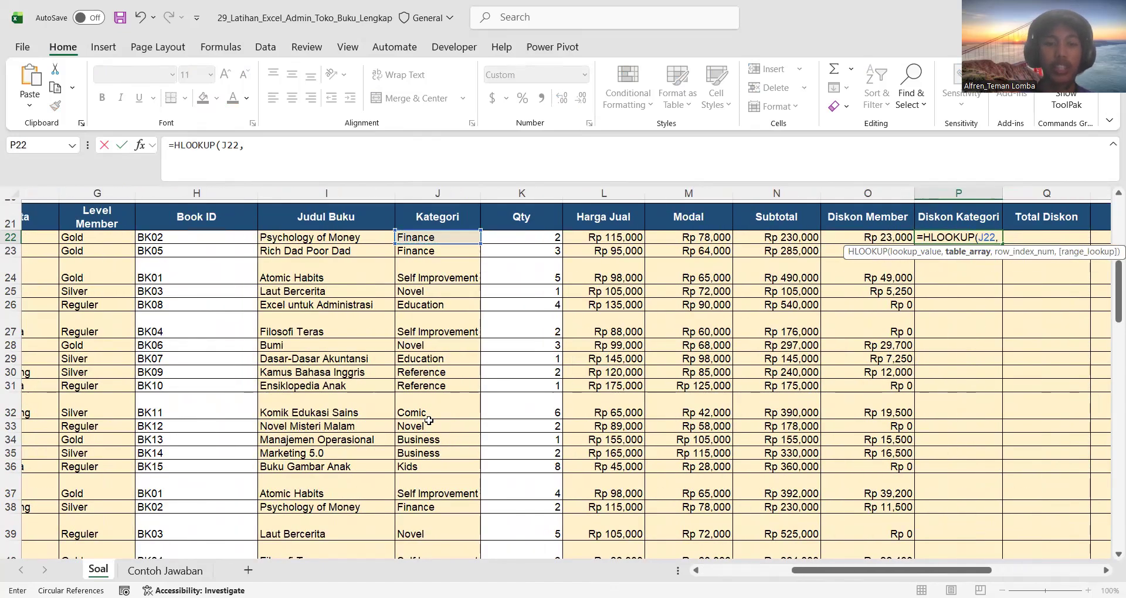
# Set the HLOOKUP table array to Tabel Diskon Kategori as the absolute range $B$112:$I$113, without the row labels.
pyautogui.scroll(-18, 429, 420)
pyautogui.hscroll(-3, 428, 421)
pyautogui.scroll(-9, 429, 420)
pyautogui.hscroll(-3, 428, 420)
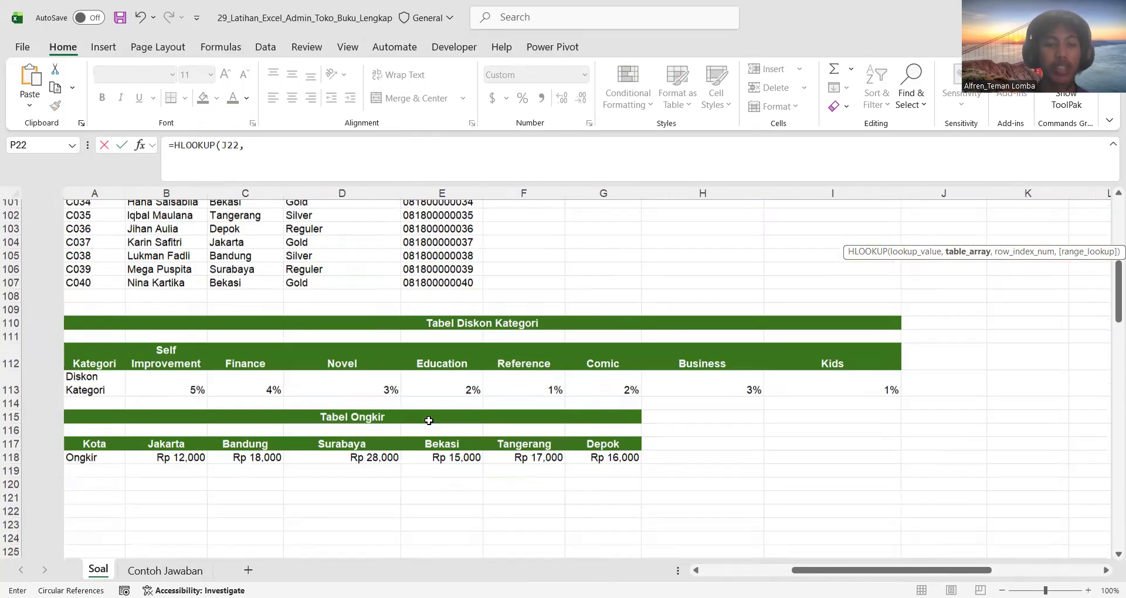
pyautogui.click(124, 361)
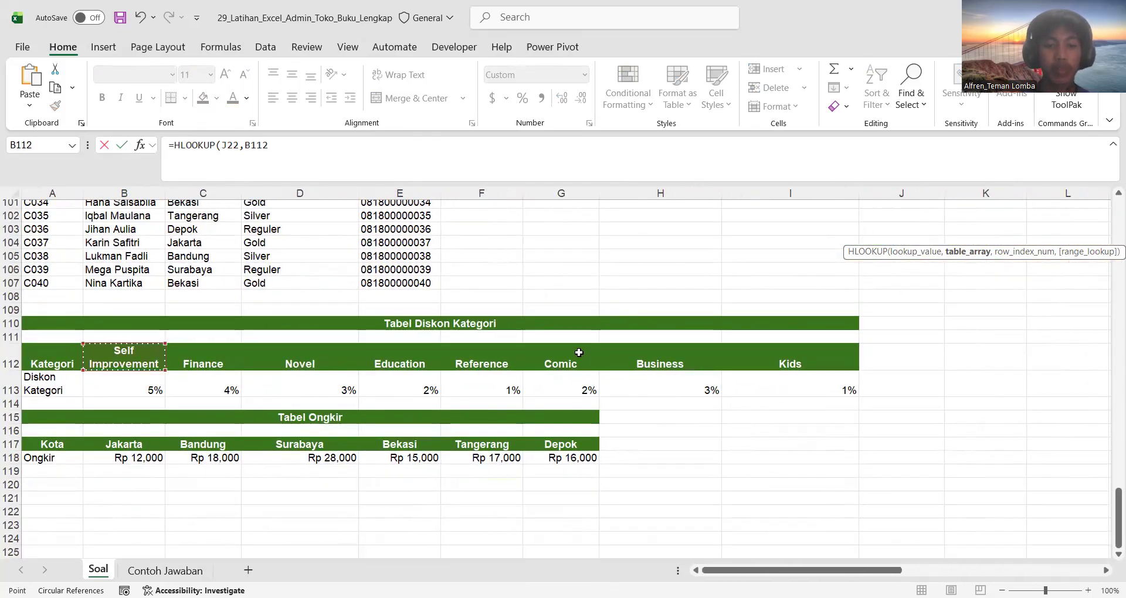
pyautogui.keyDown('shift'); pyautogui.click(761, 382); pyautogui.keyUp('shift')
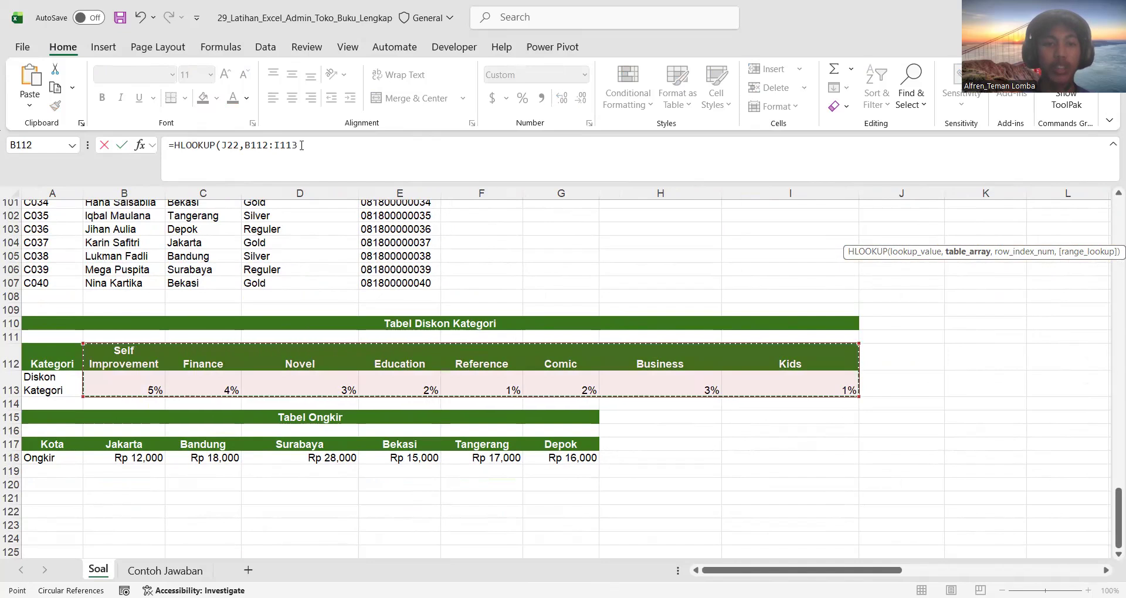
pyautogui.doubleClick(243, 144)
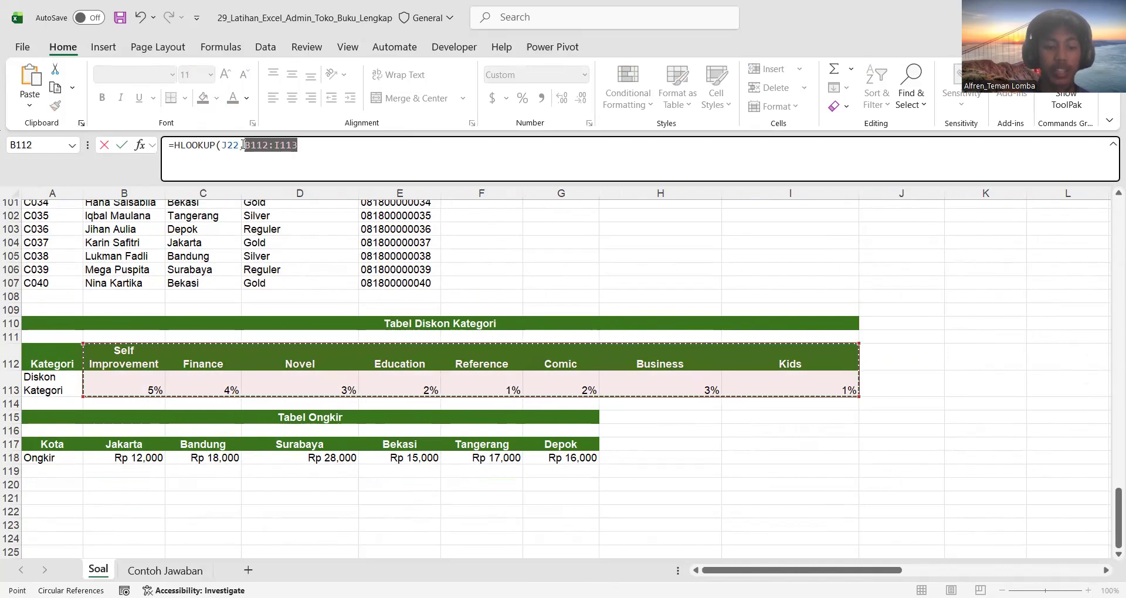
pyautogui.press('F4')
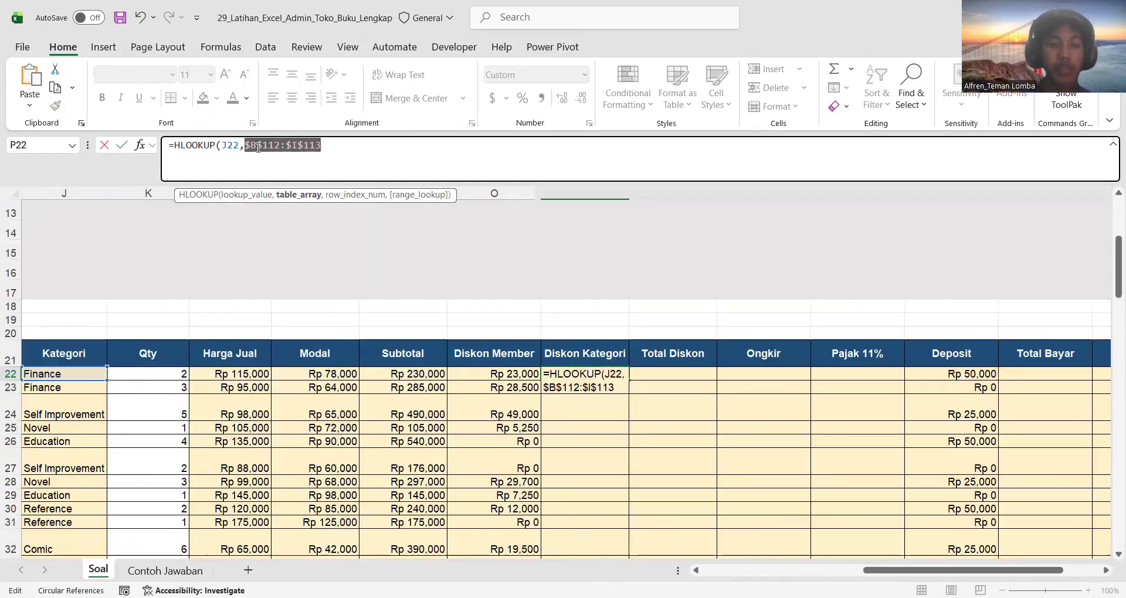
# Complete the P22 HLOOKUP formula with row index 2 and FALSE for an exact match.
pyautogui.click(339, 155)
pyautogui.write(',')
pyautogui.scroll(-20, 331, 410)
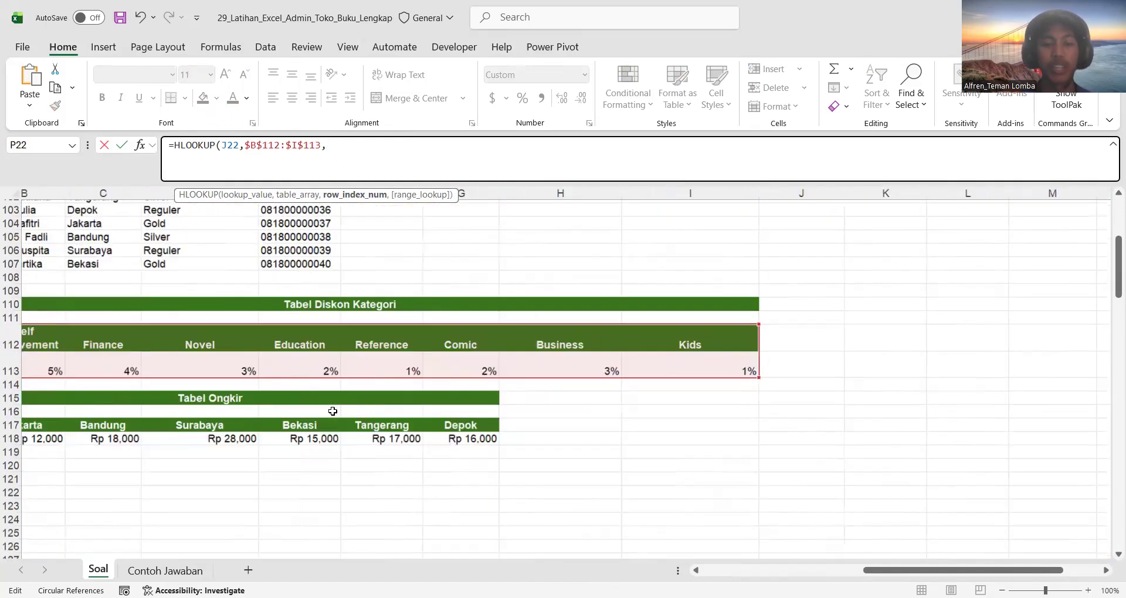
pyautogui.hscroll(-2, 332, 411)
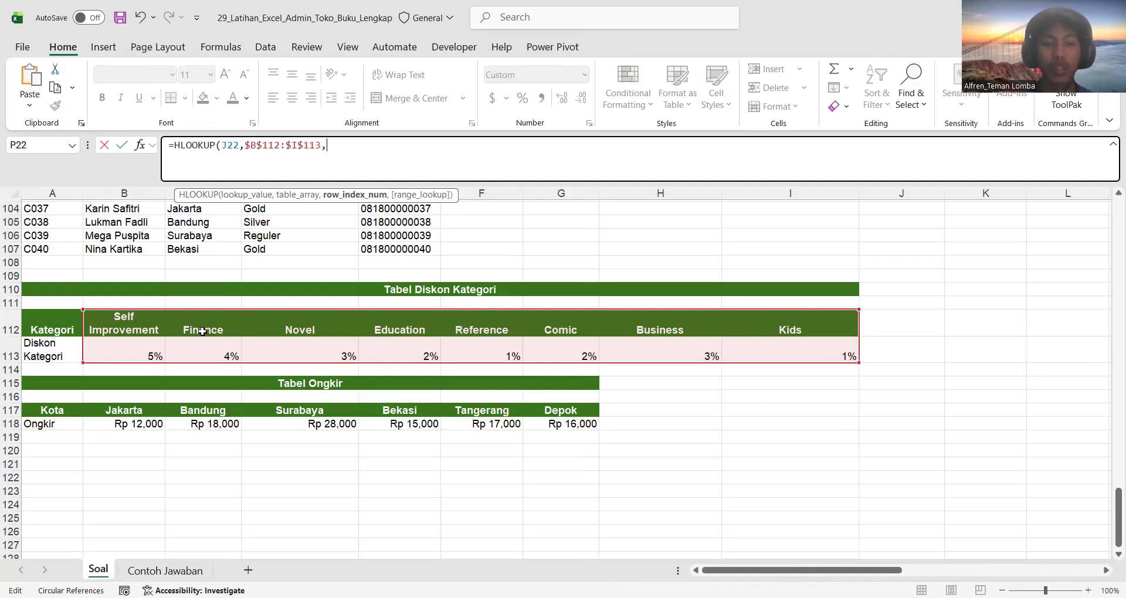
pyautogui.write('2')
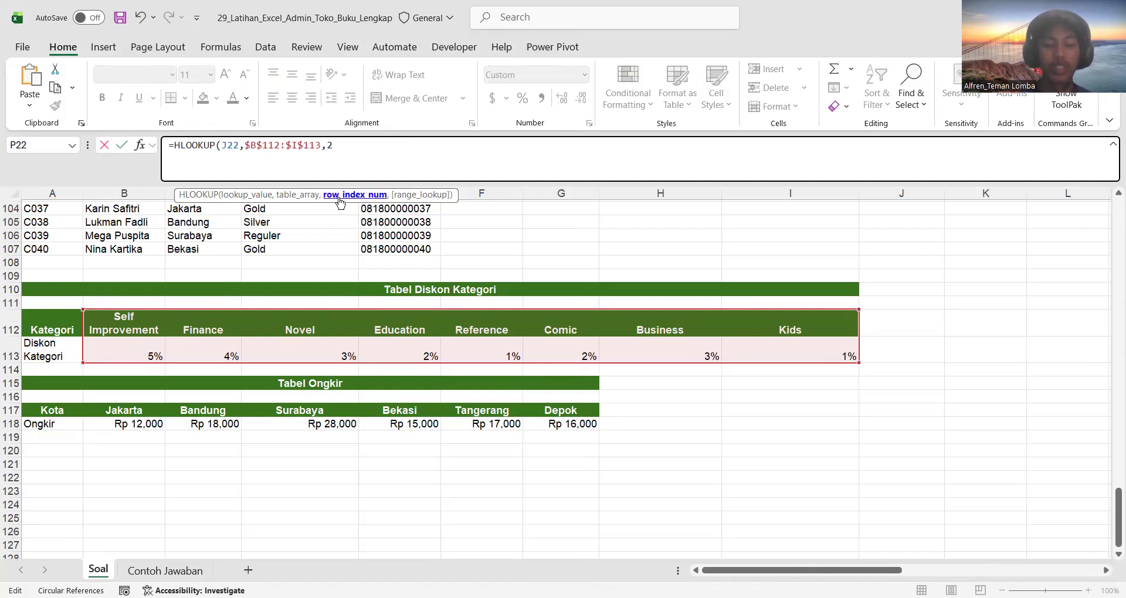
pyautogui.write(',FALSE')
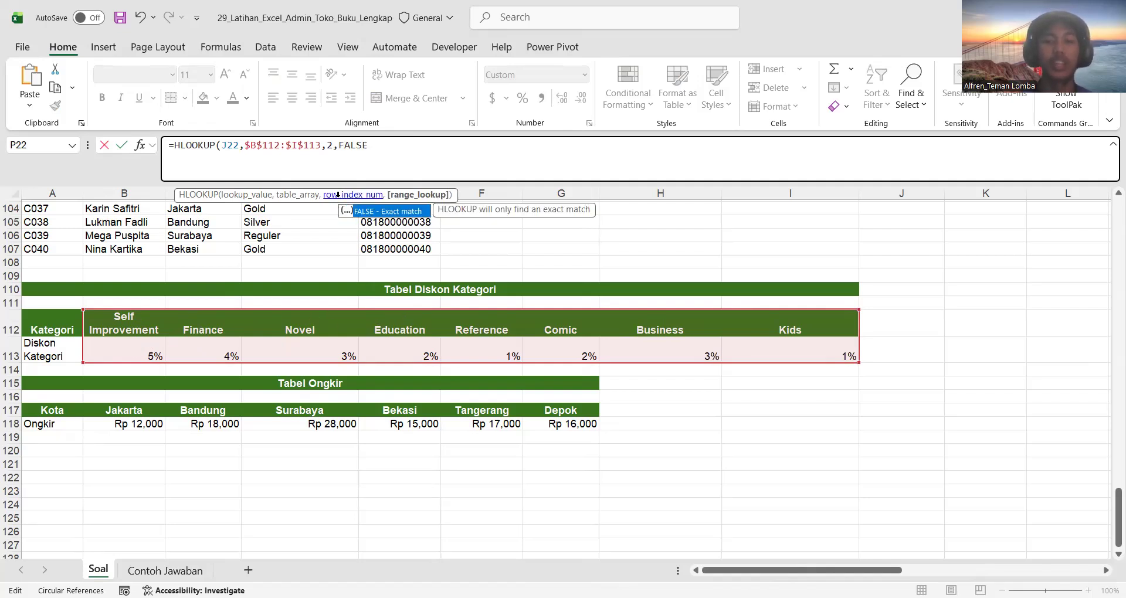
pyautogui.press('Return')
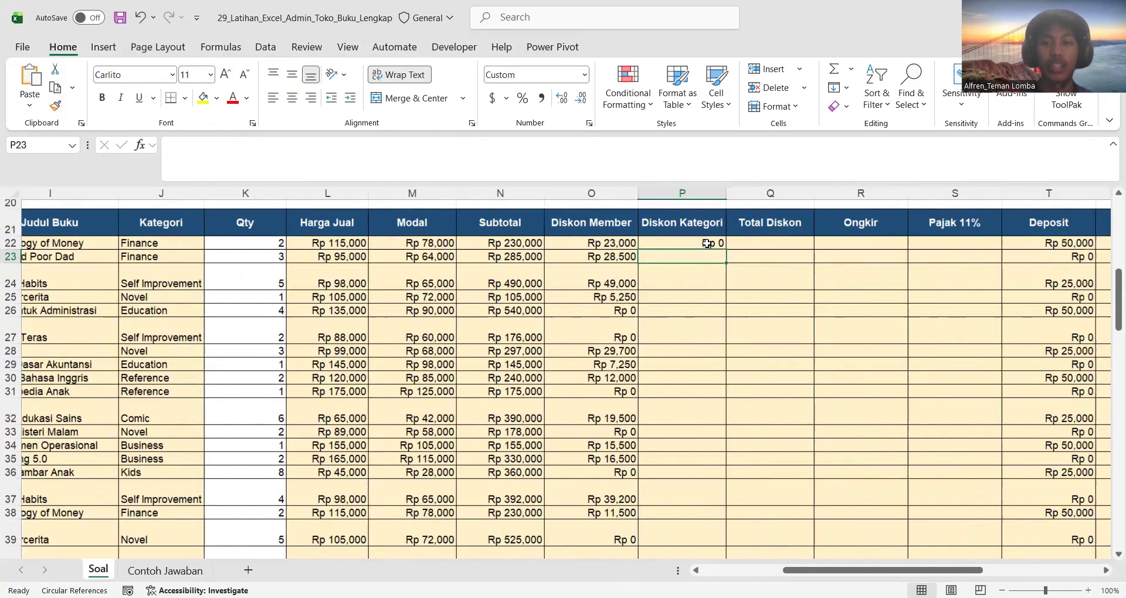
# Reopen the P22 formula for editing at its end and check the kind of values in Tabel Diskon Kategori.
pyautogui.click(703, 243)
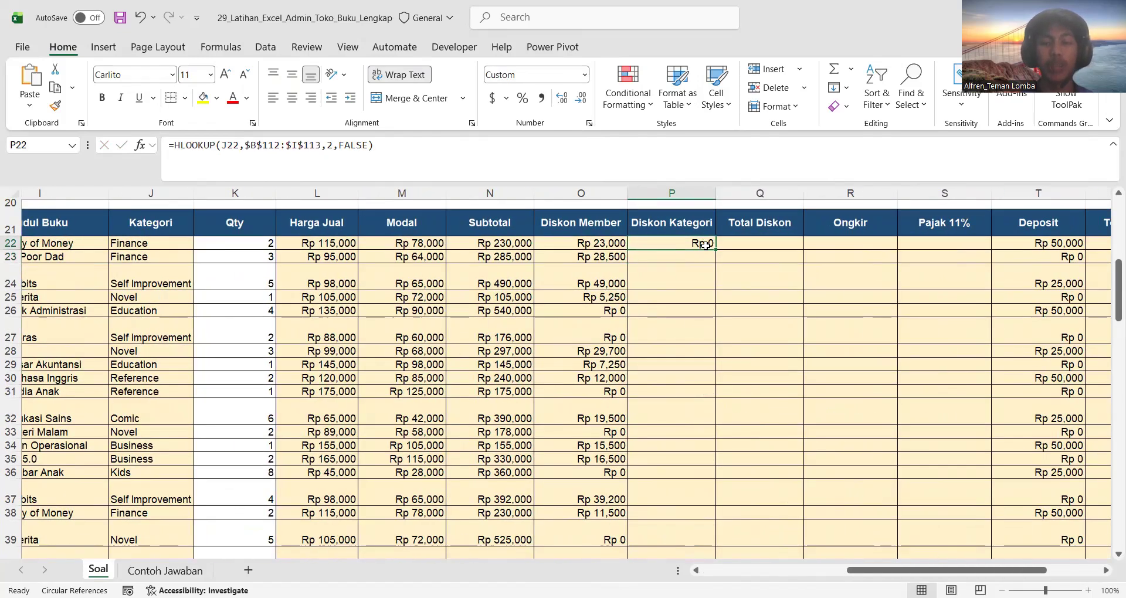
pyautogui.doubleClick(695, 243)
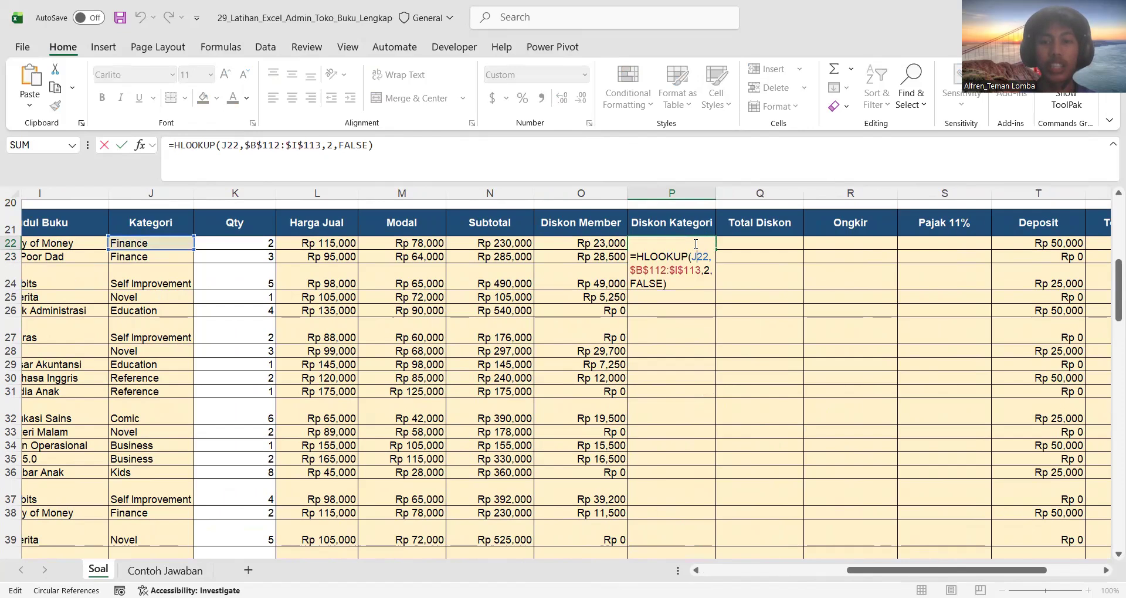
pyautogui.click(672, 282)
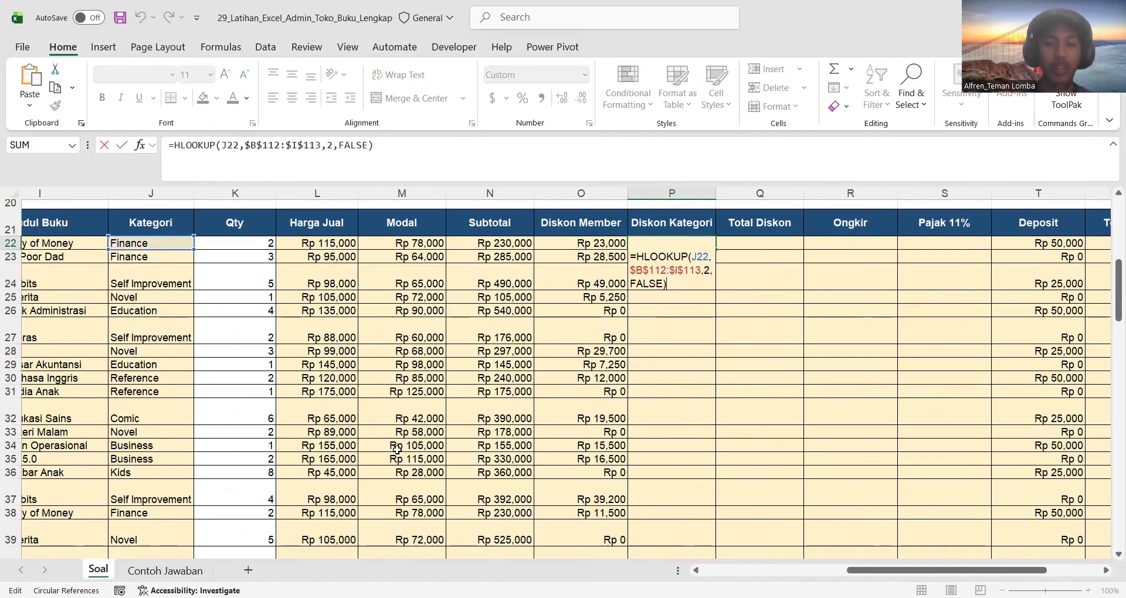
pyautogui.scroll(-20, 413, 443)
pyautogui.hscroll(-5, 405, 446)
pyautogui.scroll(1, 296, 309)
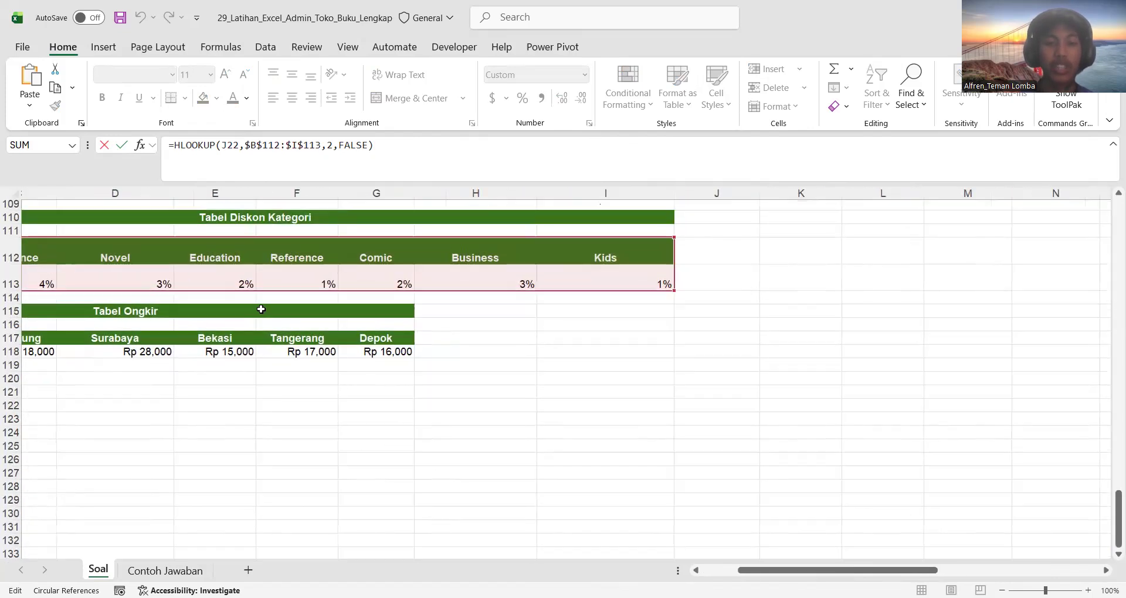
pyautogui.hscroll(-1, 261, 309)
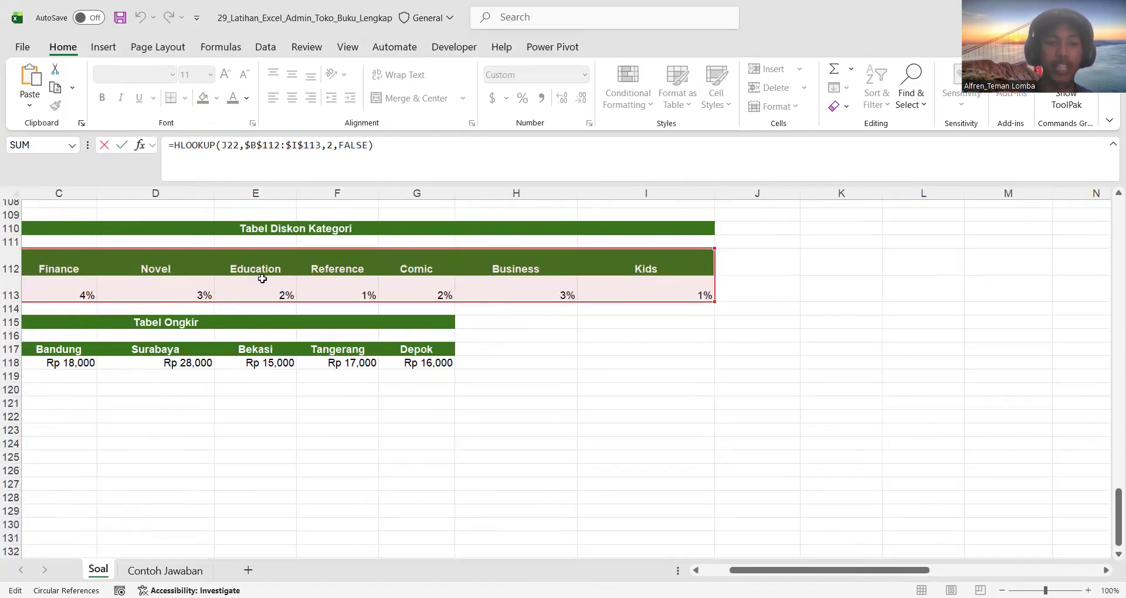
pyautogui.scroll(7, 619, 347)
pyautogui.hscroll(2, 619, 347)
pyautogui.hscroll(4, 619, 346)
pyautogui.scroll(19, 619, 346)
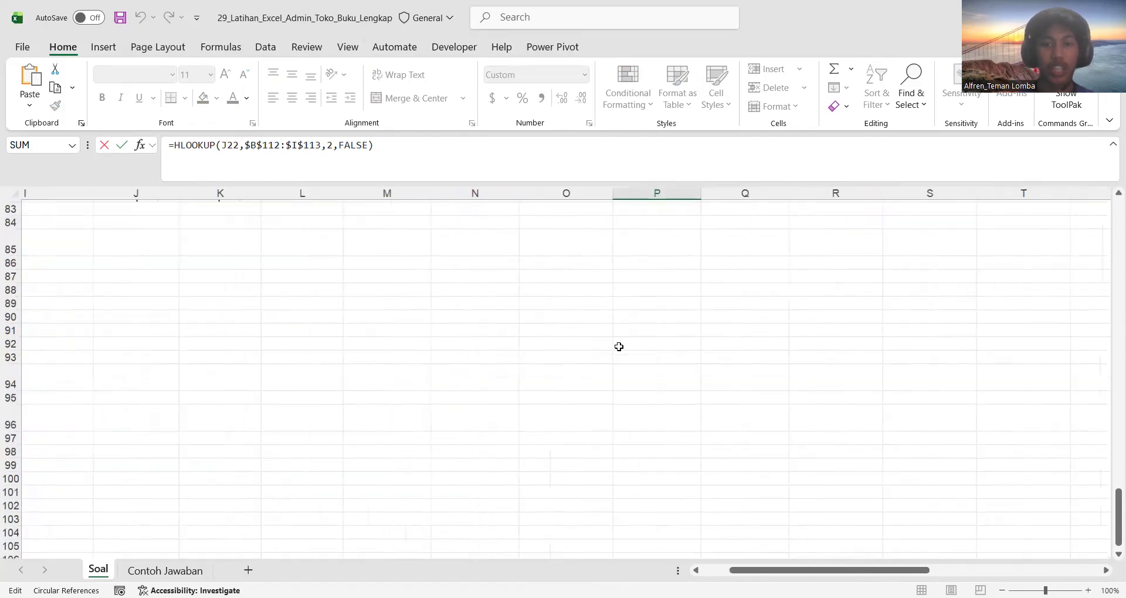
pyautogui.scroll(5, 619, 347)
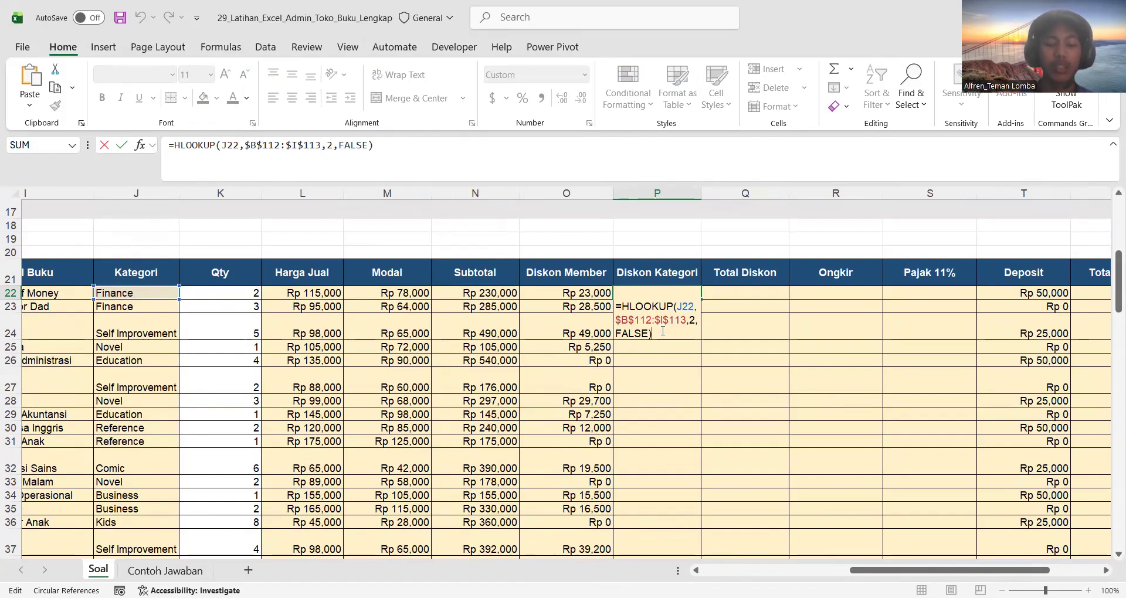
# Multiply the P22 HLOOKUP formula by Subtotal N22 and fill it down the Diskon Kategori column.
pyautogui.write('*')
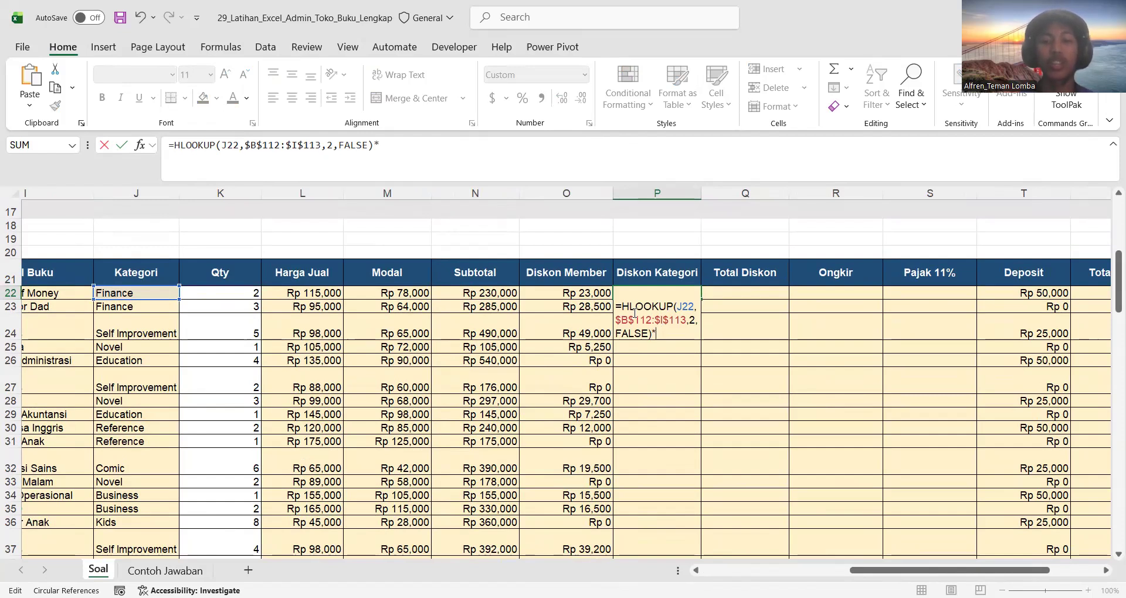
pyautogui.click(486, 291)
pyautogui.hotkey('ctrl', 'Return')
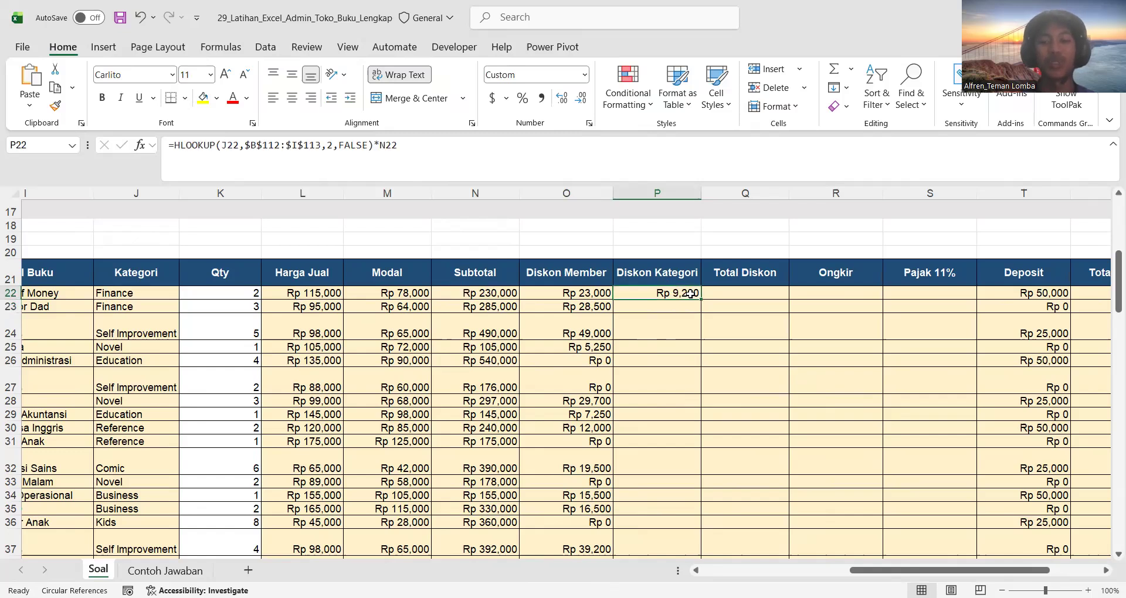
pyautogui.doubleClick(700, 299)
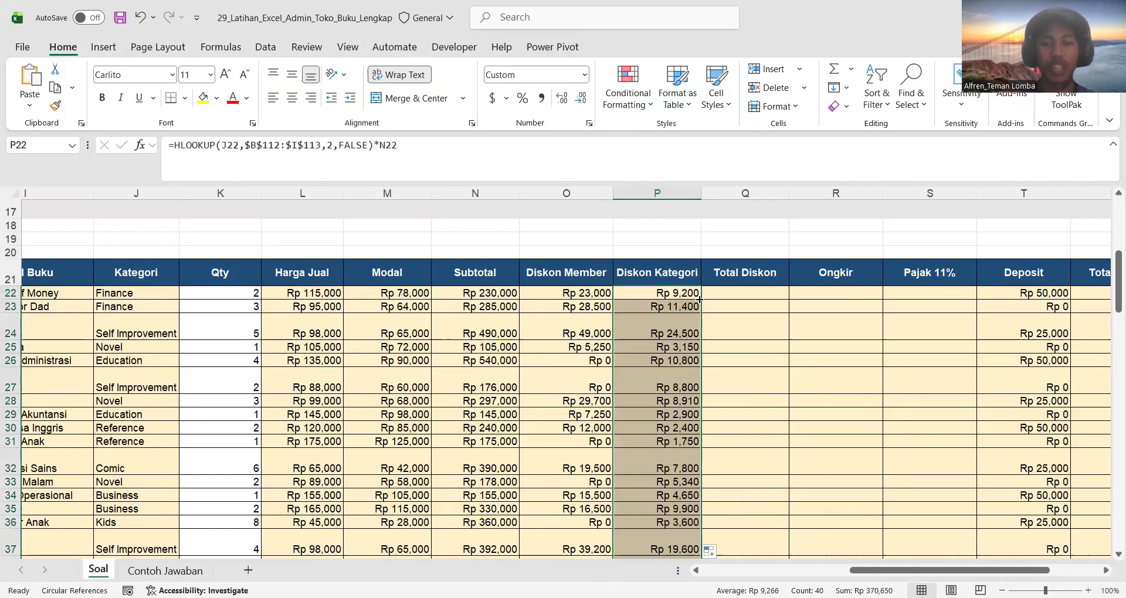
# Calculate Total Diskon in Q22 as =O22+P22 and fill the formula down the column.
pyautogui.click(728, 293)
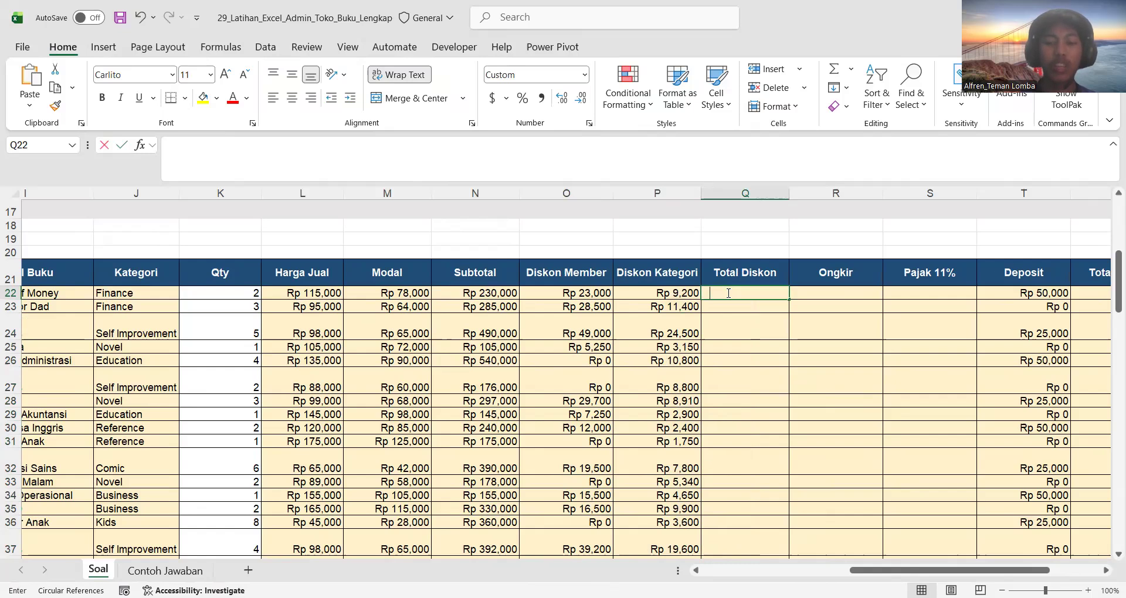
pyautogui.write('=')
pyautogui.click(596, 292)
pyautogui.write('+')
pyautogui.click(641, 292)
pyautogui.press('Return')
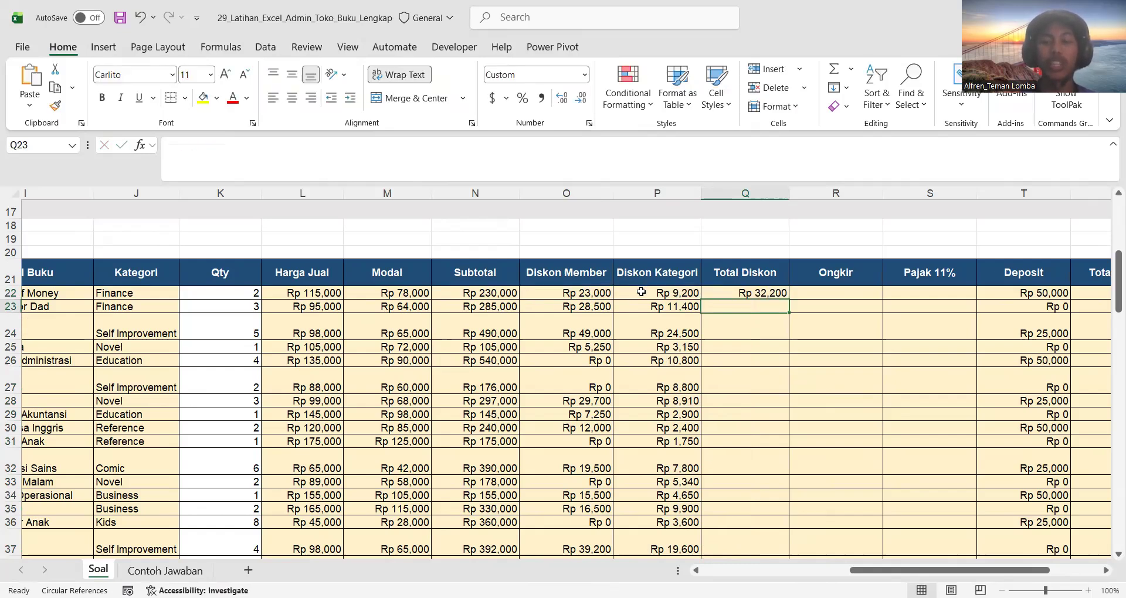
pyautogui.click(753, 293)
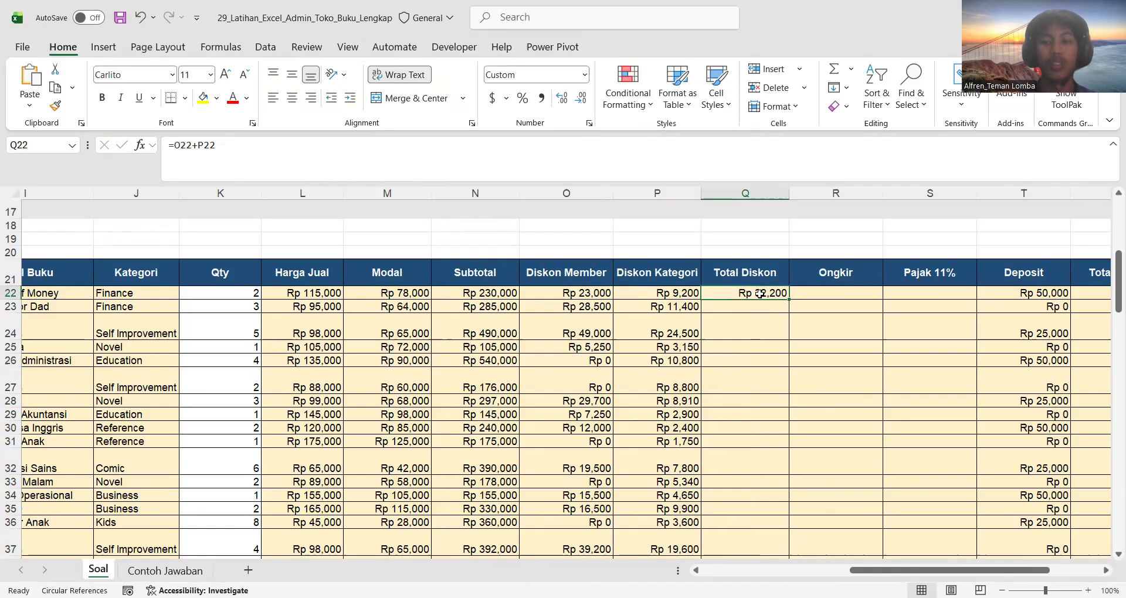
pyautogui.doubleClick(789, 300)
# Check the Ongkir rule in the instructions and start an HLOOKUP formula in R22 with Kota cell F22 as the lookup value.
pyautogui.click(804, 293)
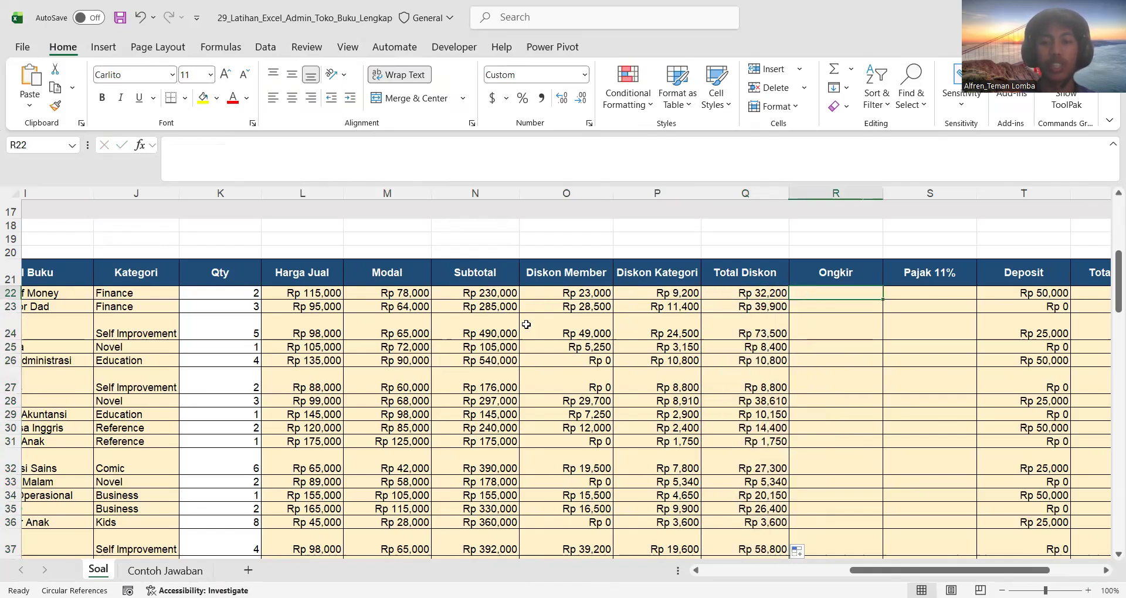
pyautogui.hscroll(-8, 526, 324)
pyautogui.scroll(4, 526, 325)
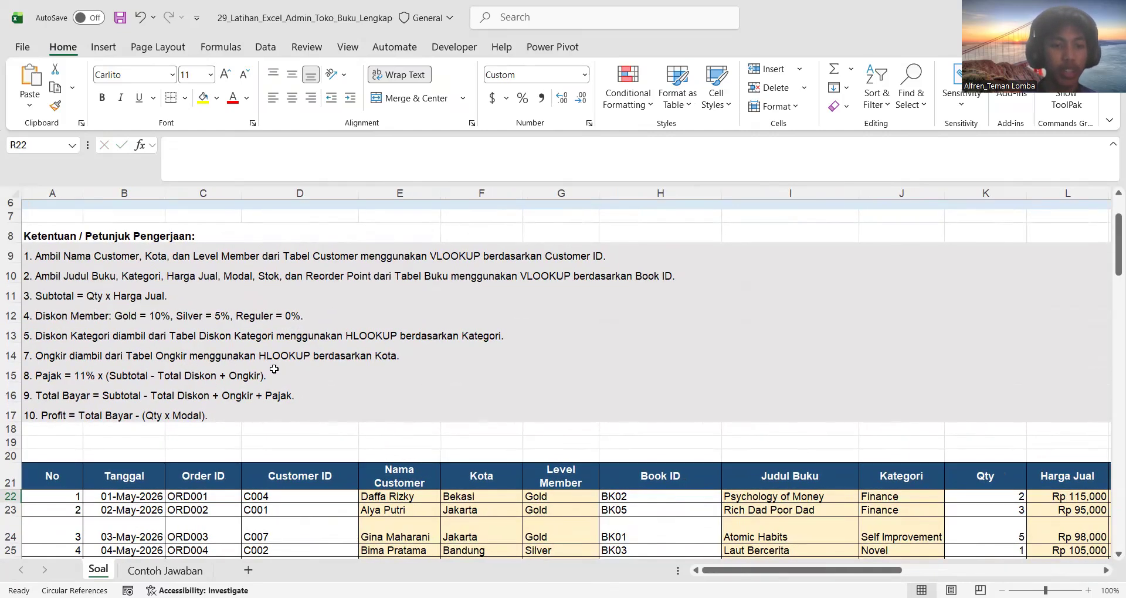
pyautogui.hscroll(5, 678, 415)
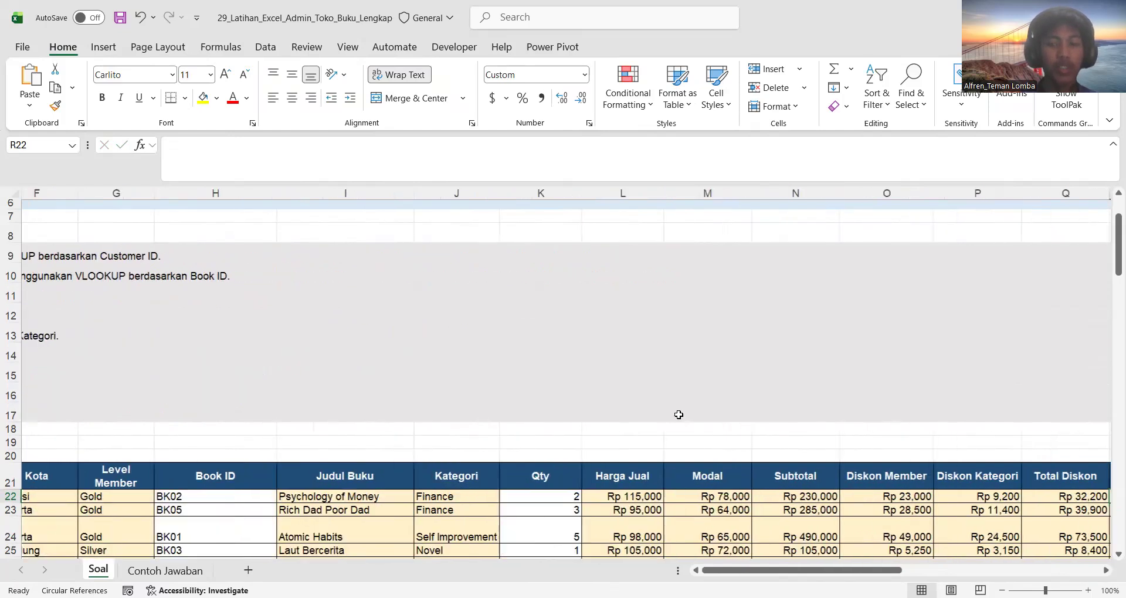
pyautogui.scroll(-3, 679, 415)
pyautogui.hscroll(2, 678, 414)
pyautogui.write('=')
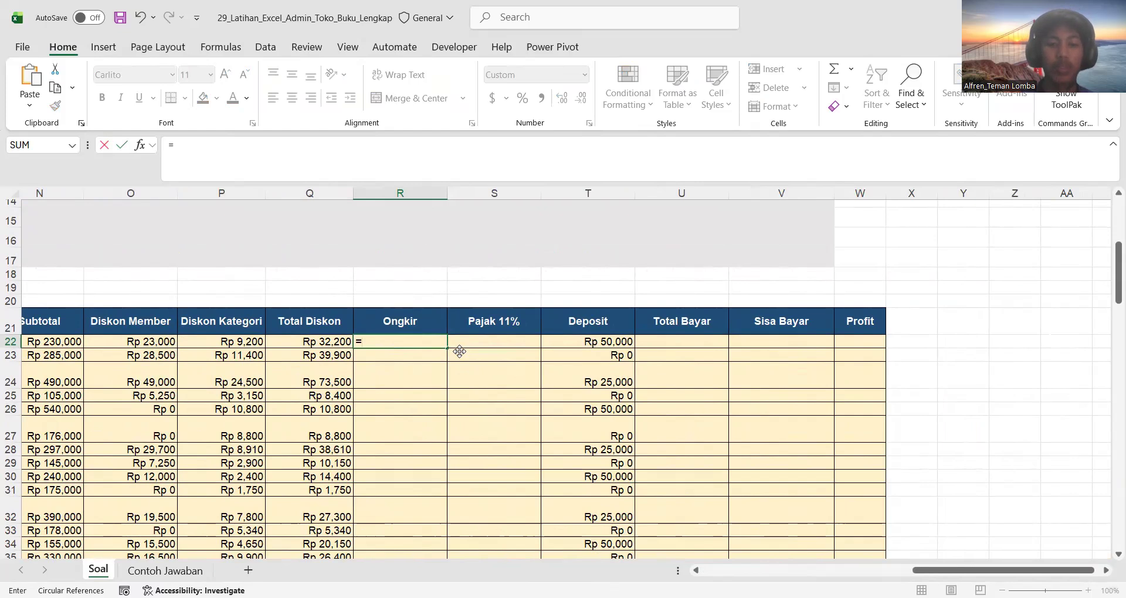
pyautogui.write('HLOO')
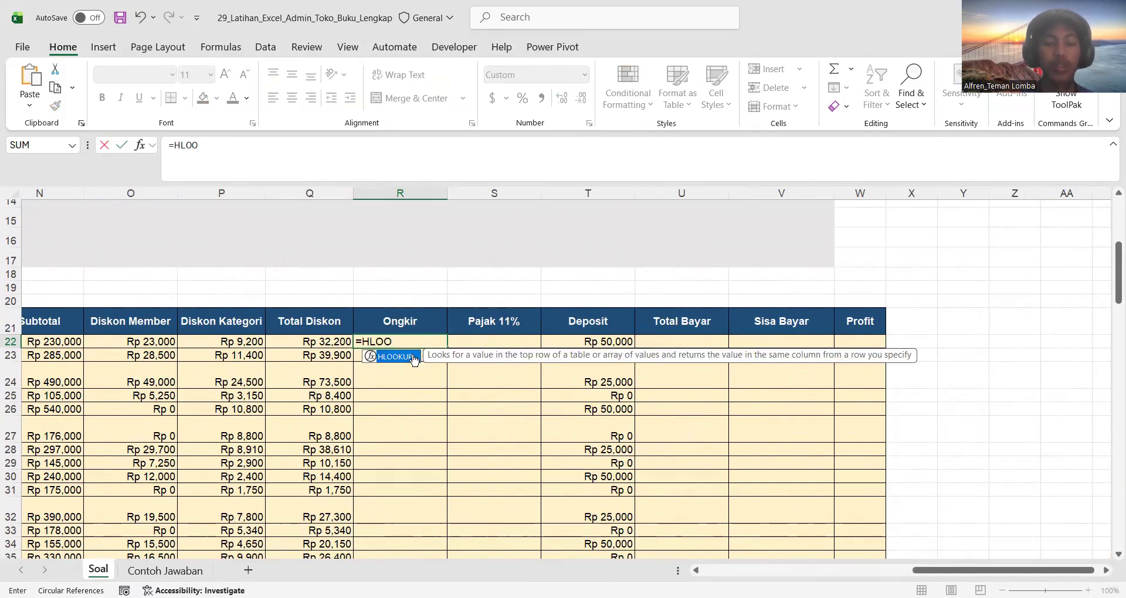
pyautogui.doubleClick(414, 360)
pyautogui.hscroll(-5, 351, 359)
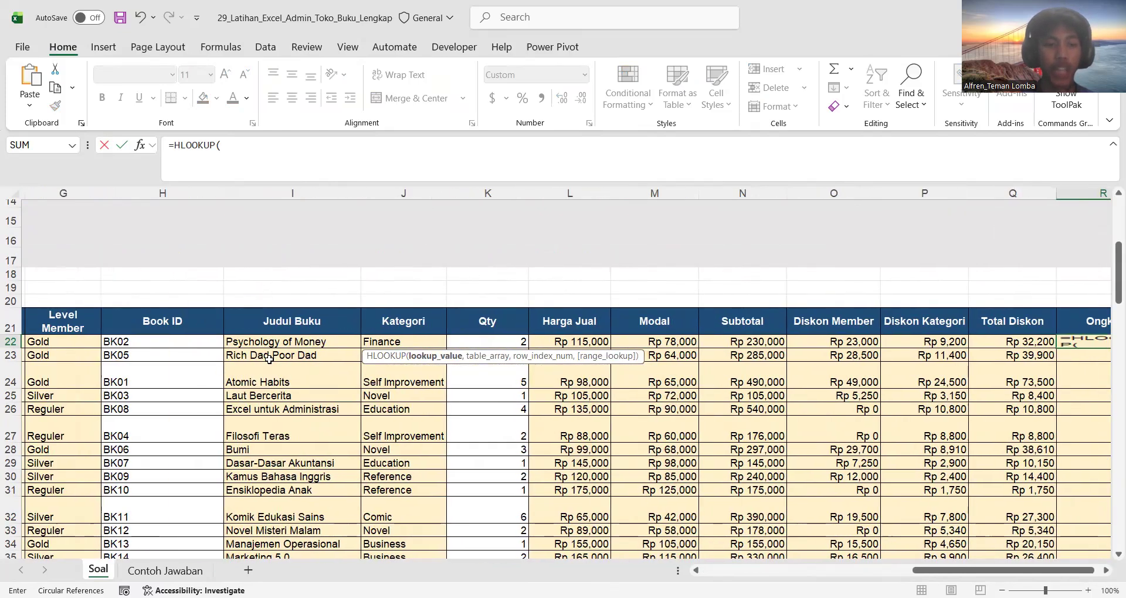
pyautogui.hscroll(-3, 269, 358)
pyautogui.click(214, 342)
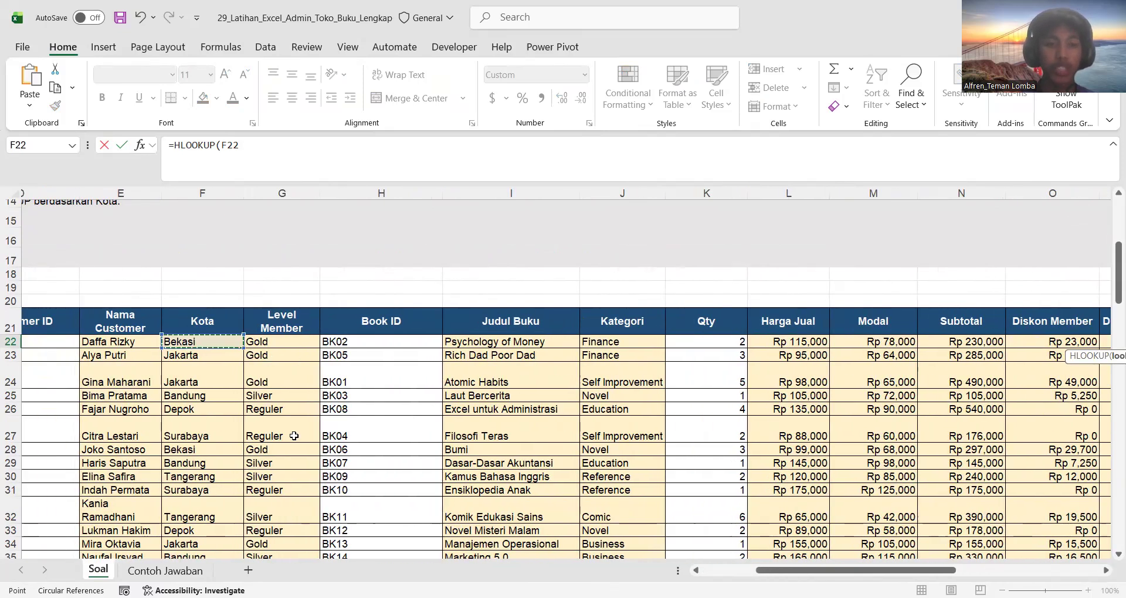
pyautogui.write(',')
# Set the R22 HLOOKUP table array to the Tabel Ongkir range, locked as absolute reference $B$117:$G$118.
pyautogui.scroll(-20, 294, 437)
pyautogui.hscroll(-3, 294, 436)
pyautogui.scroll(-6, 293, 436)
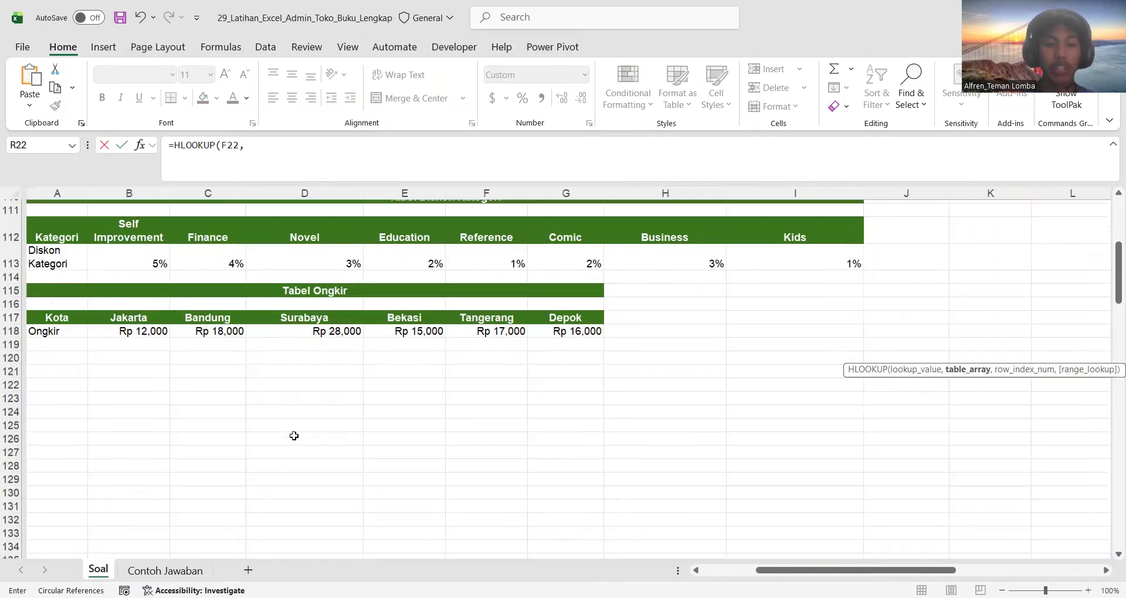
pyautogui.click(122, 319)
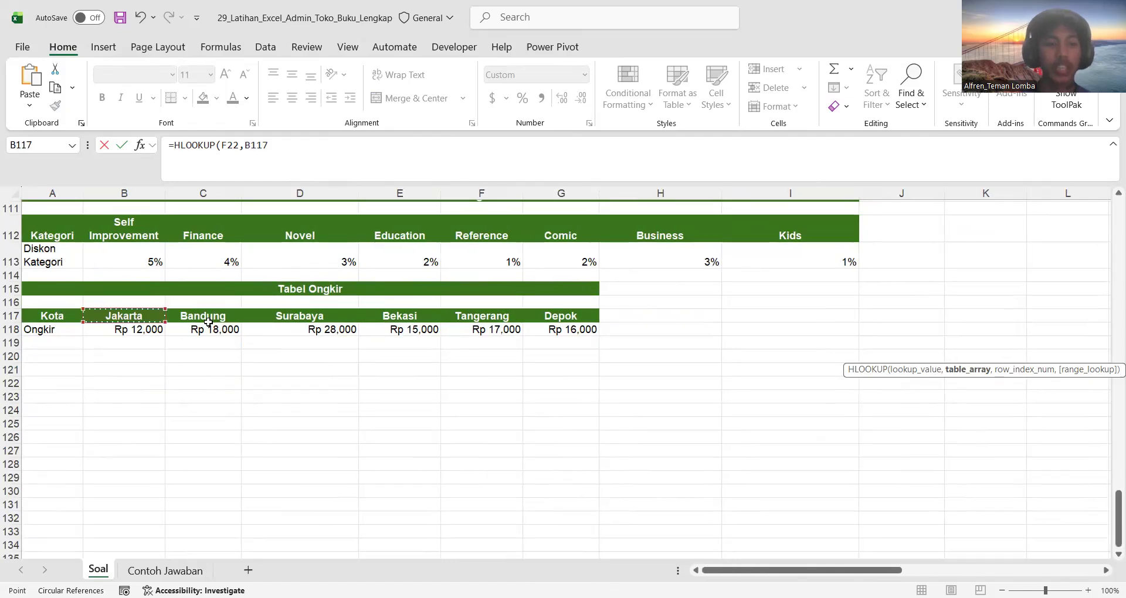
pyautogui.moveTo(124, 316); pyautogui.dragTo(544, 329)
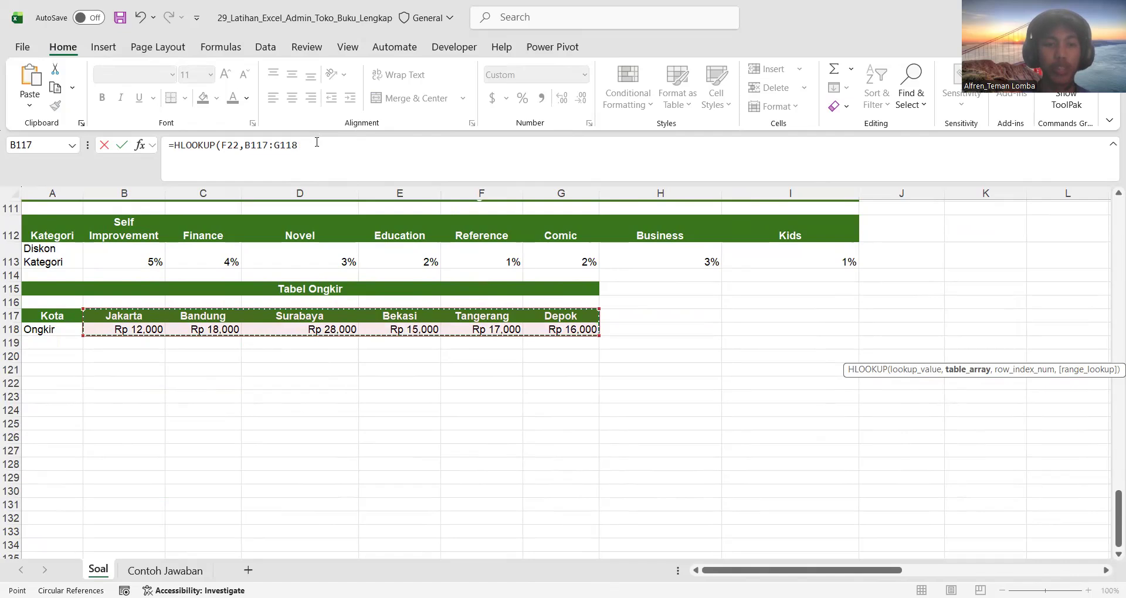
pyautogui.click(317, 142)
pyautogui.write(',')
pyautogui.moveTo(298, 145); pyautogui.dragTo(247, 149)
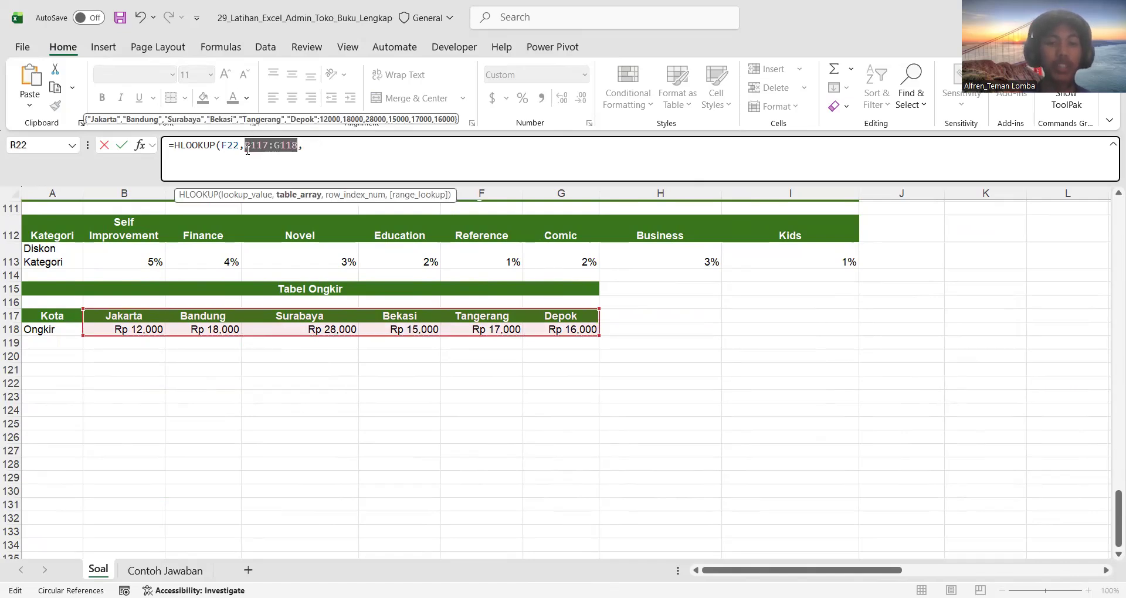
pyautogui.press('F4')
pyautogui.scroll(15, 297, 344)
pyautogui.scroll(-13, 297, 343)
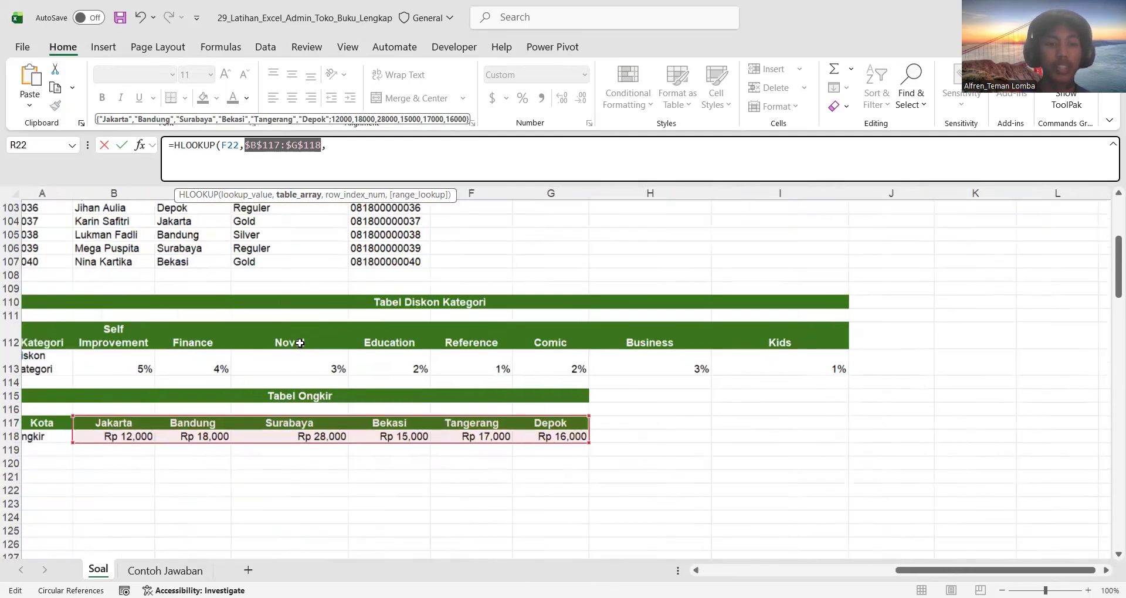
# Complete the R22 HLOOKUP with row index 2 and FALSE, and fill the formula down the Ongkir column.
pyautogui.click(341, 149)
pyautogui.write('2,FALSE')
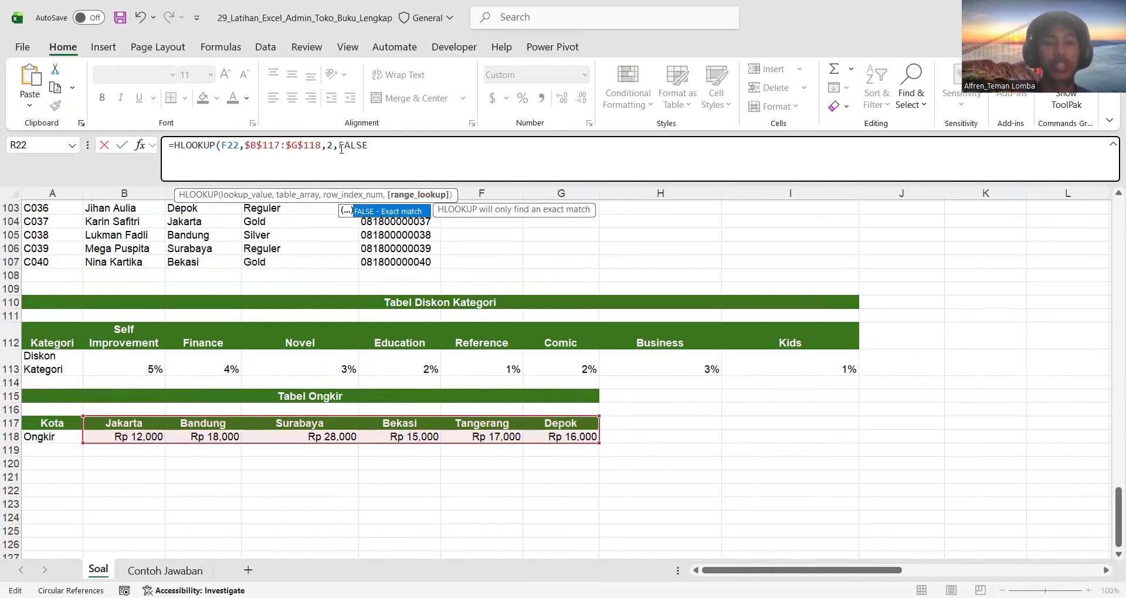
pyautogui.press('Return')
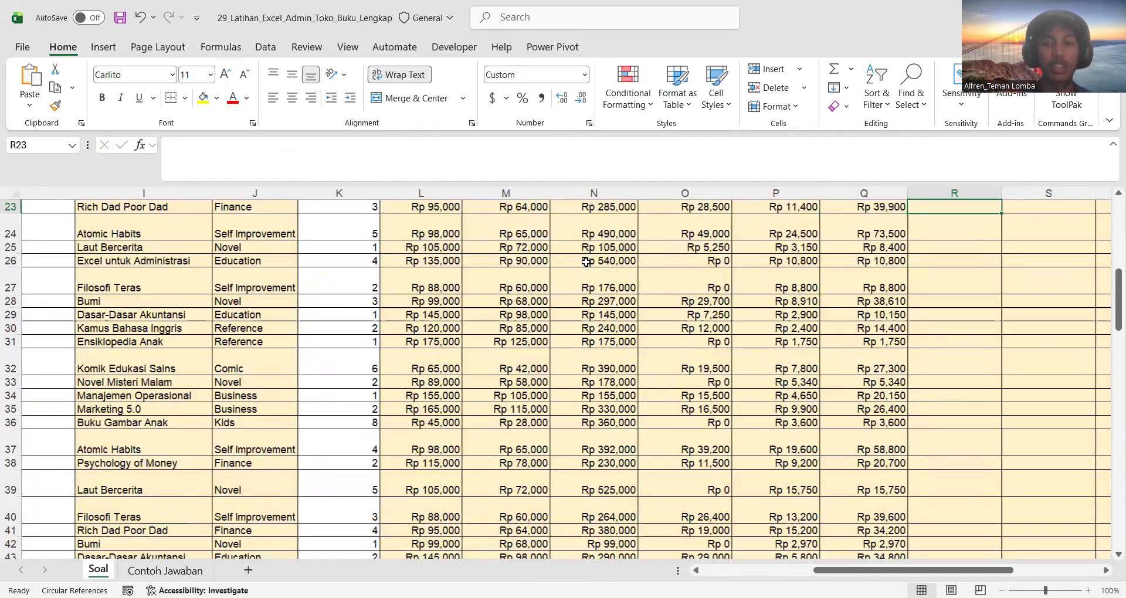
pyautogui.click(761, 330)
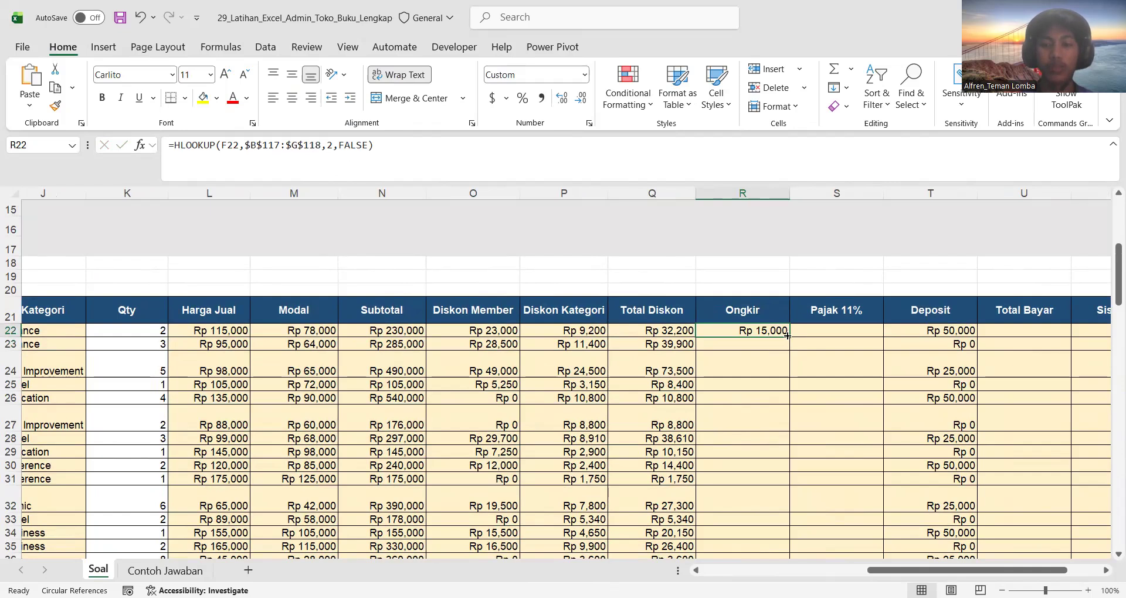
pyautogui.doubleClick(787, 336)
# Review the calculation rules for Pajak and Total Bayar in rows 15 and 16 of the instructions.
pyautogui.click(830, 330)
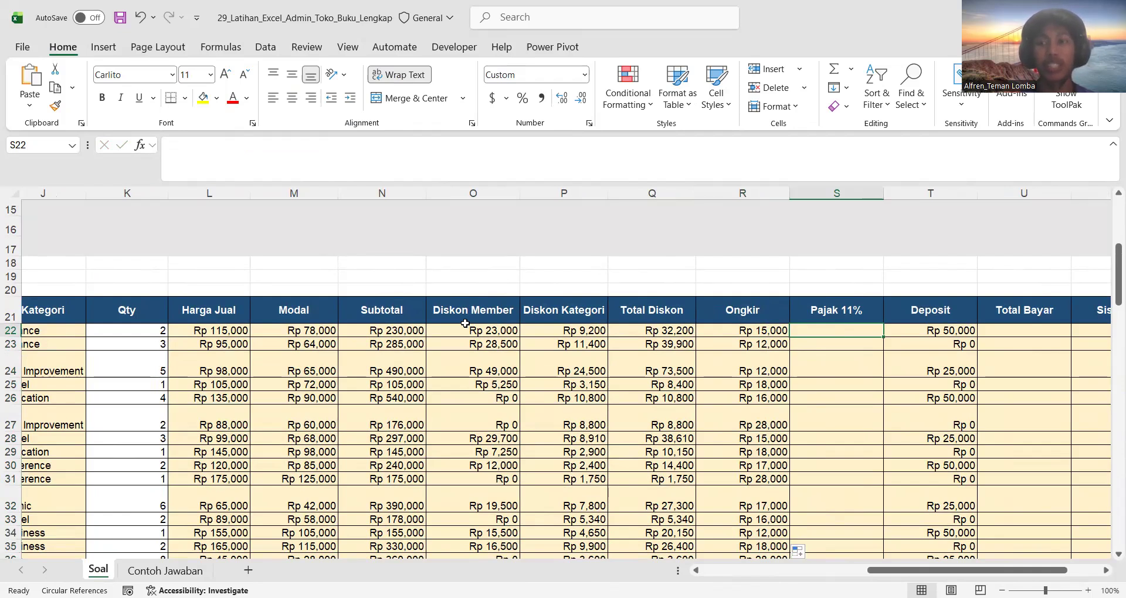
pyautogui.scroll(1, 465, 323)
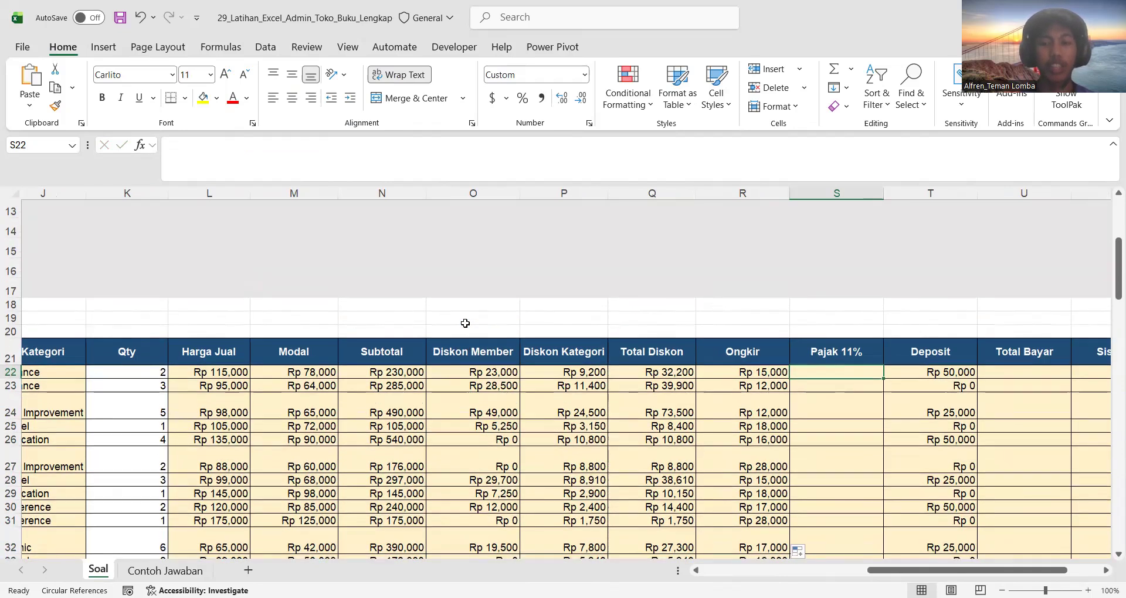
pyautogui.hscroll(-1, 465, 323)
pyautogui.hscroll(-5, 465, 323)
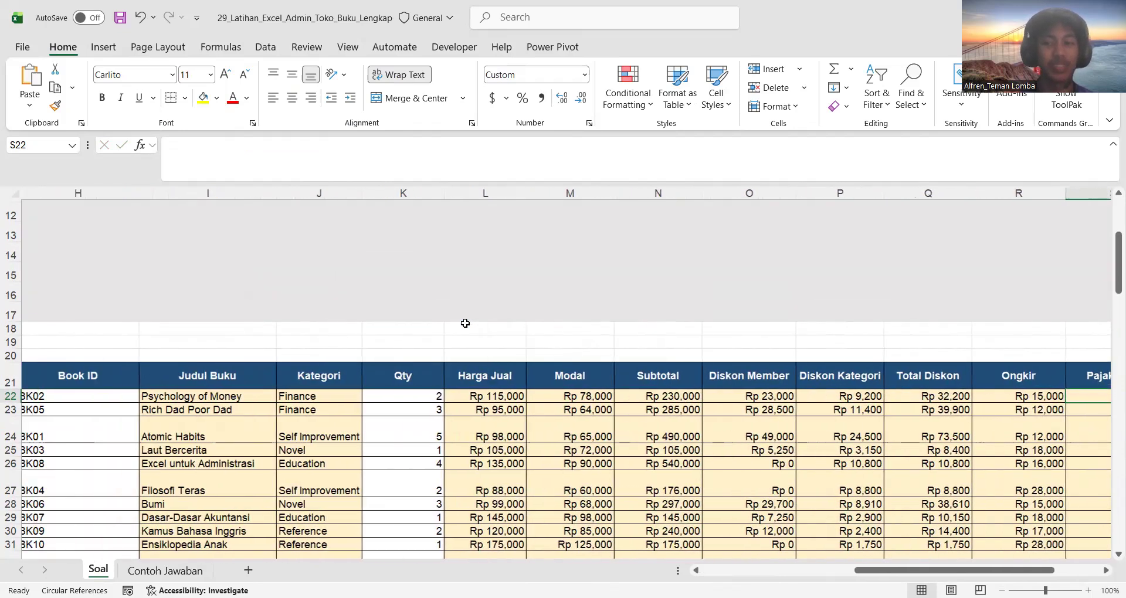
pyautogui.scroll(1, 465, 323)
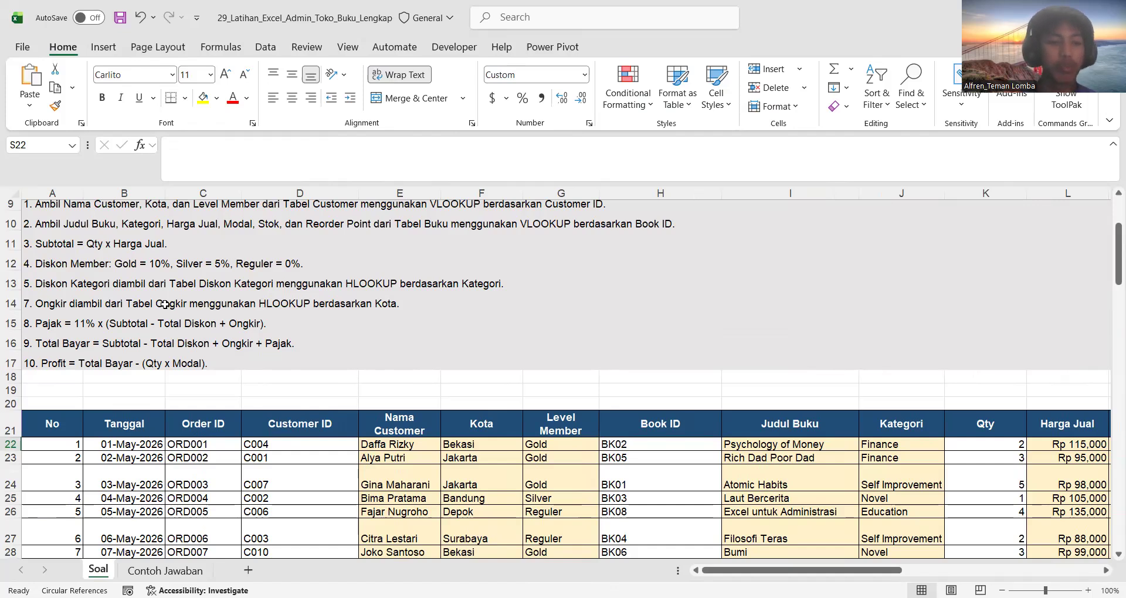
pyautogui.click(65, 323)
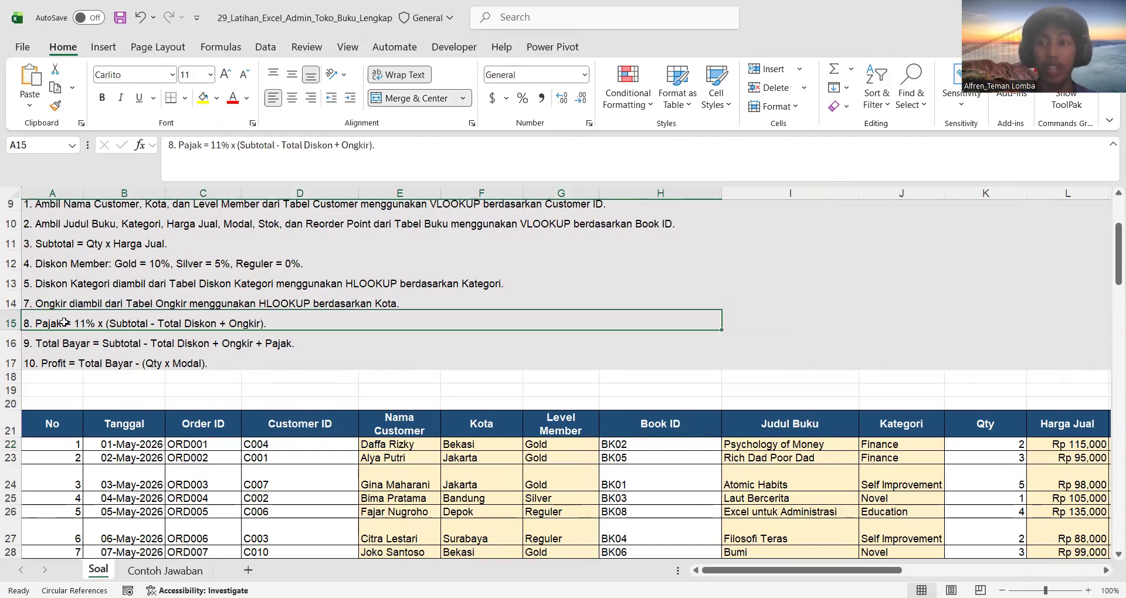
pyautogui.click(69, 343)
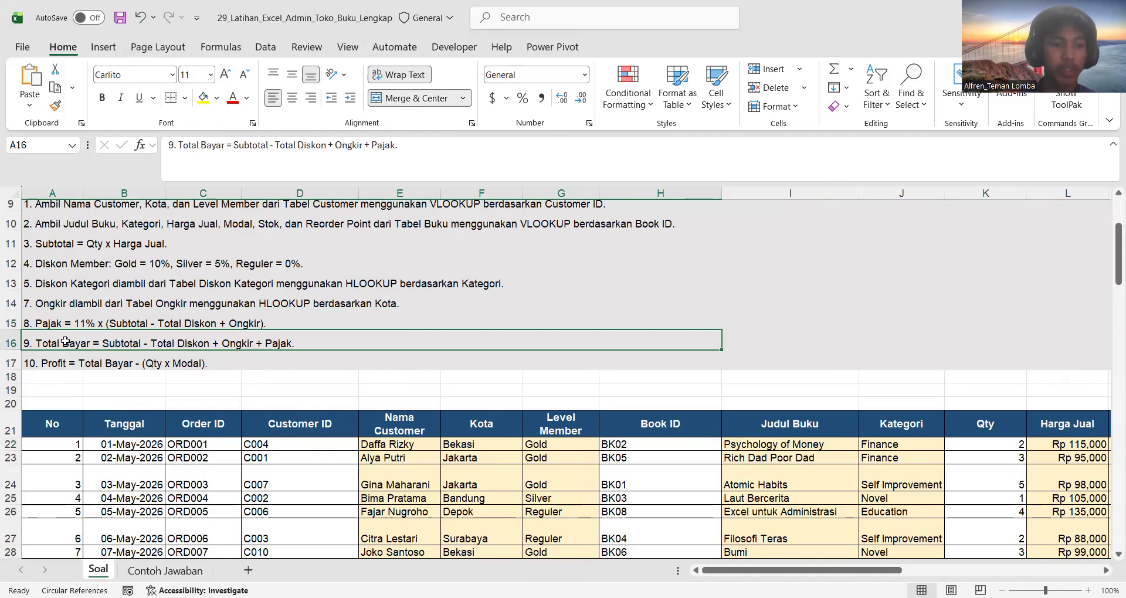
pyautogui.click(74, 321)
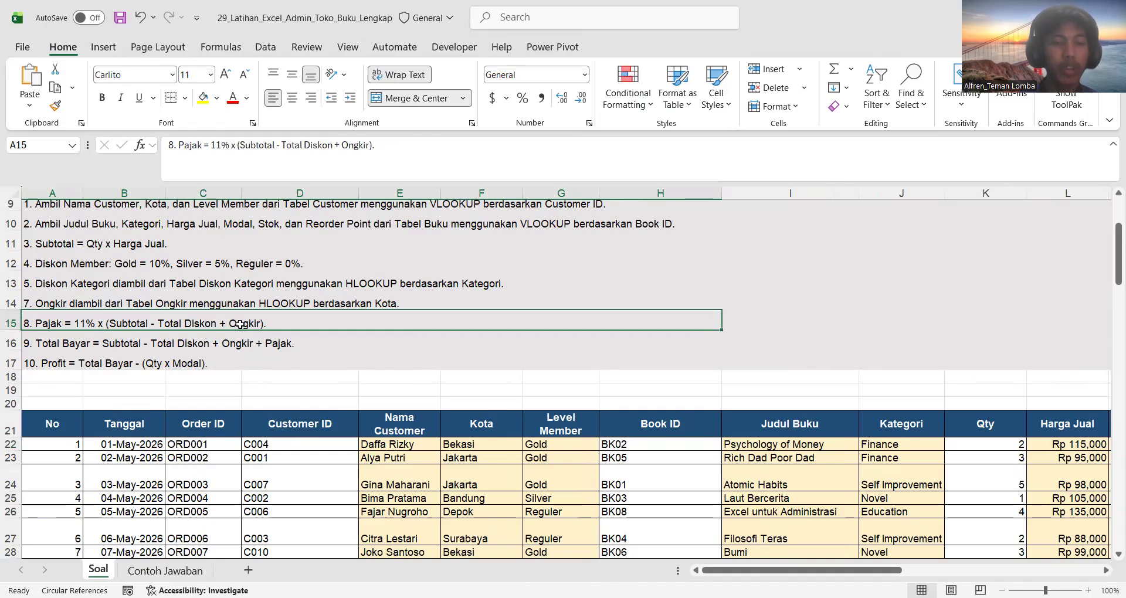
pyautogui.hscroll(10, 636, 393)
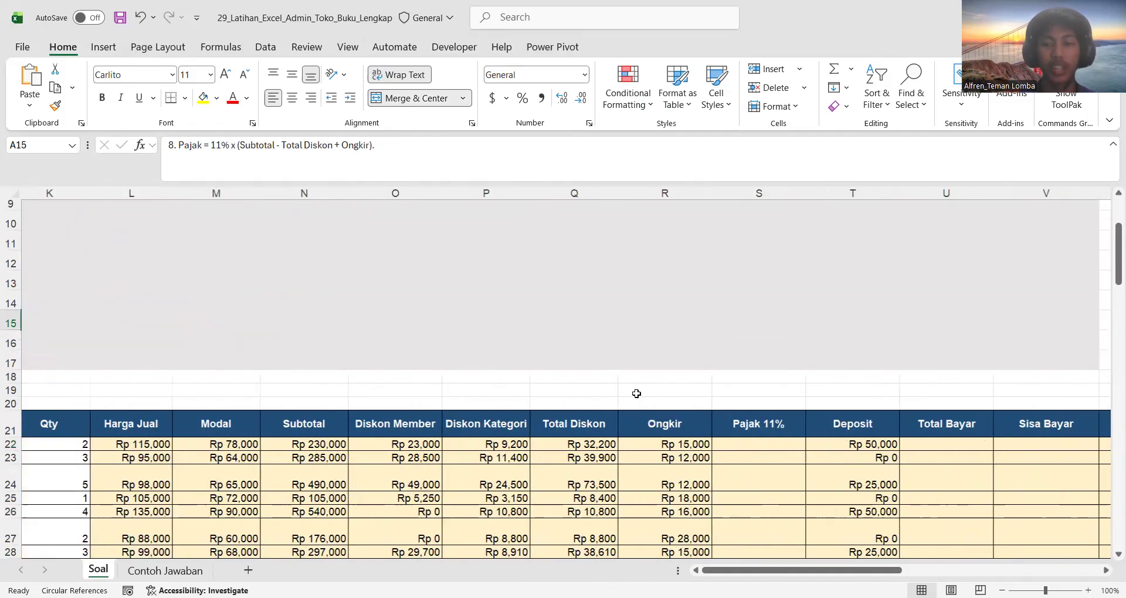
# Calculate Pajak 11% in S22 as =0.11*(N22-Q22+R22) and fill the formula down the column.
pyautogui.scroll(-1, 636, 393)
pyautogui.click(590, 399)
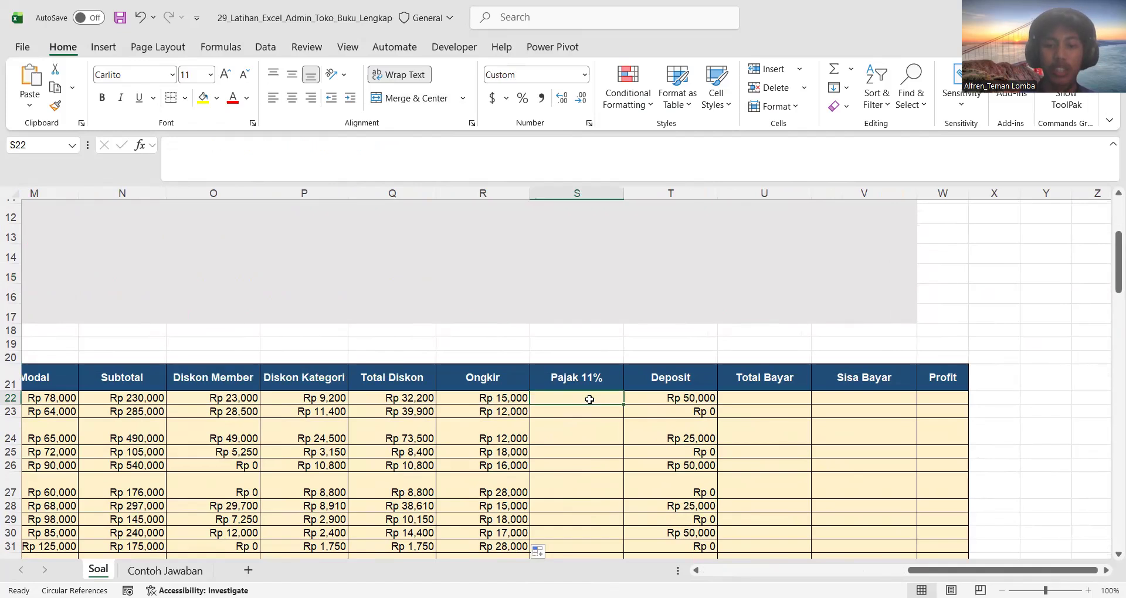
pyautogui.write('=0.11*(')
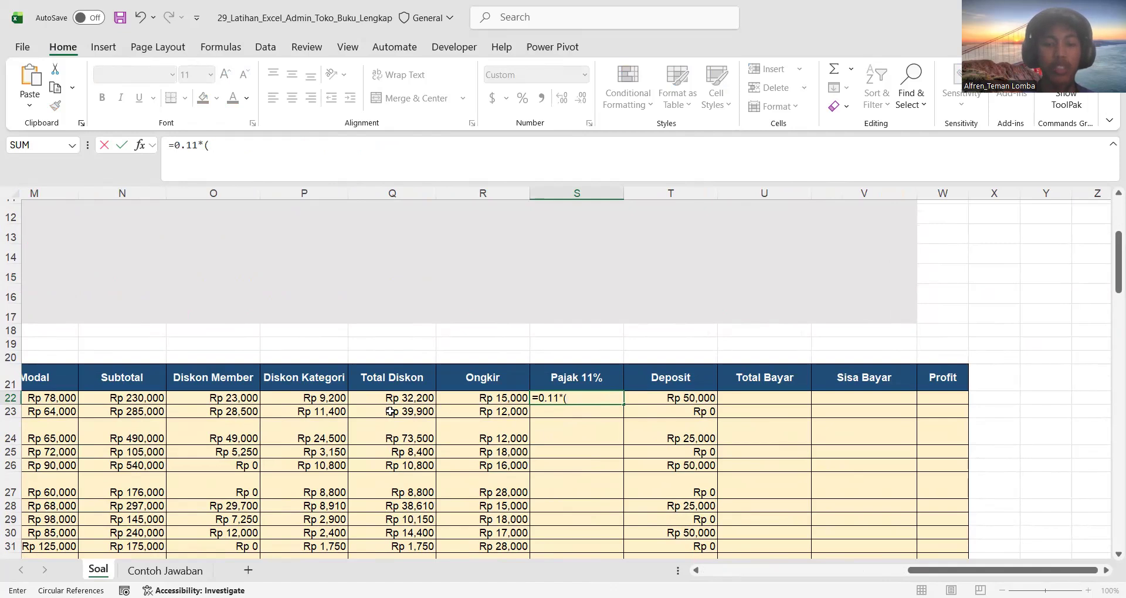
pyautogui.hscroll(-2, 352, 404)
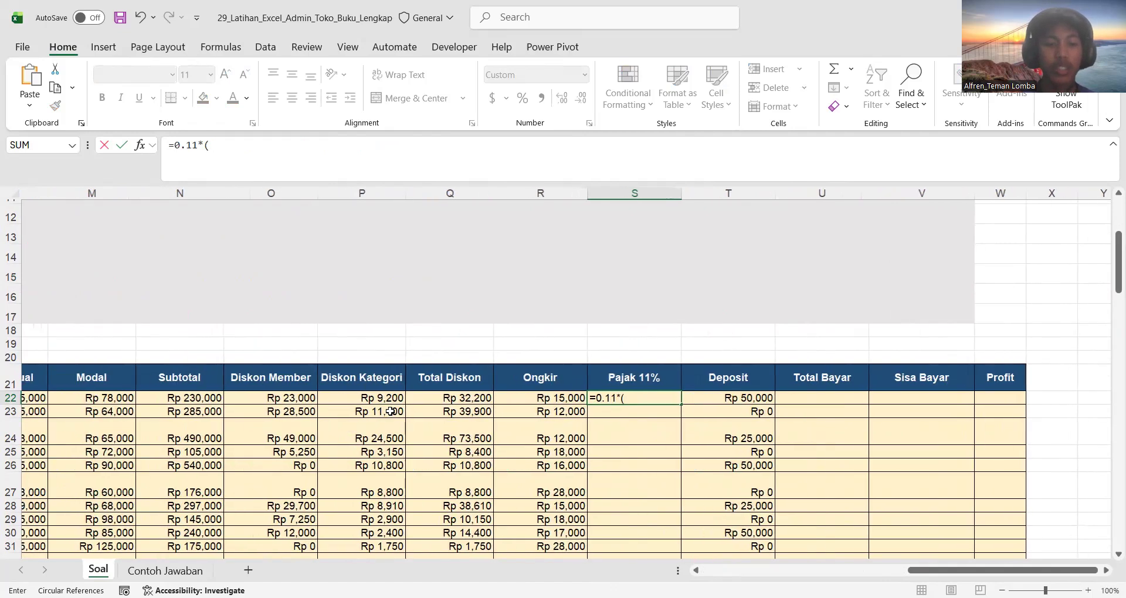
pyautogui.write('.11*(')
pyautogui.click(249, 399)
pyautogui.write('-')
pyautogui.click(511, 398)
pyautogui.write('+')
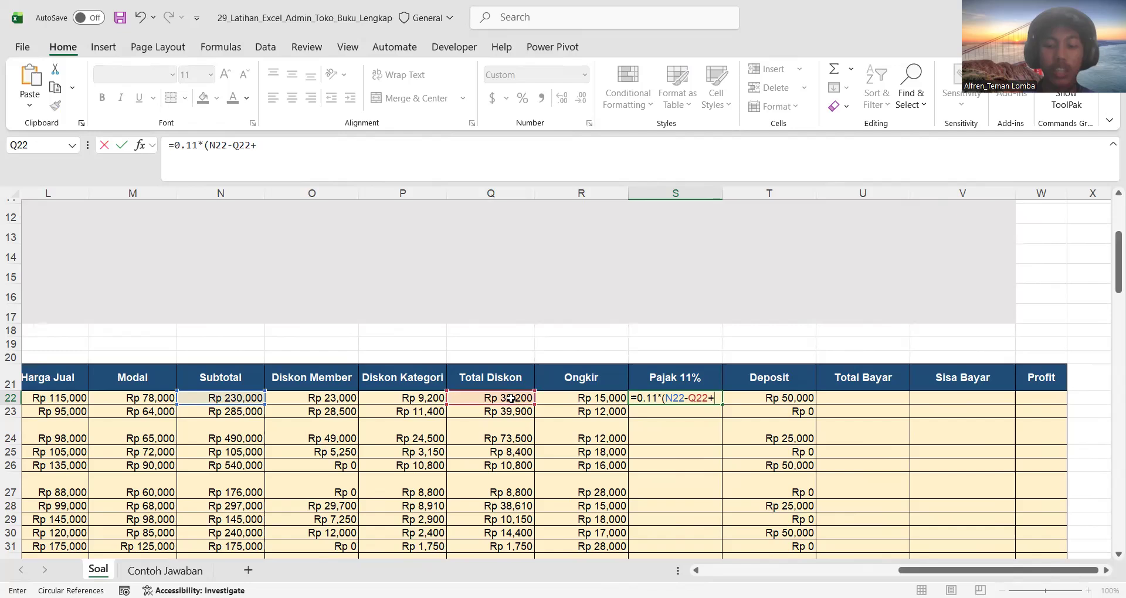
pyautogui.click(579, 398)
pyautogui.write(')')
pyautogui.press('Return')
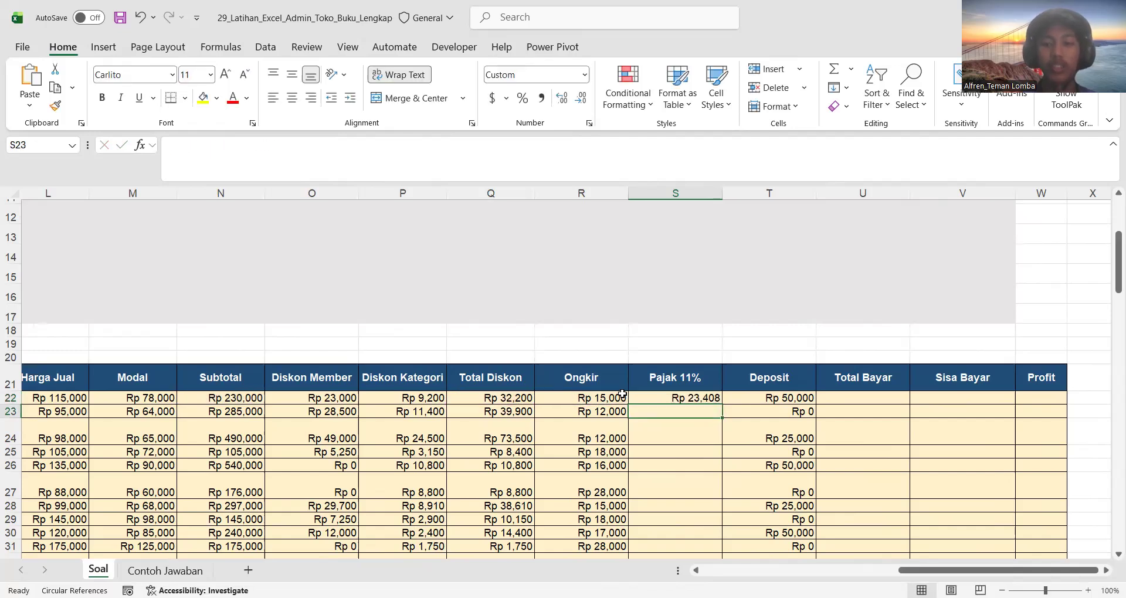
pyautogui.click(682, 396)
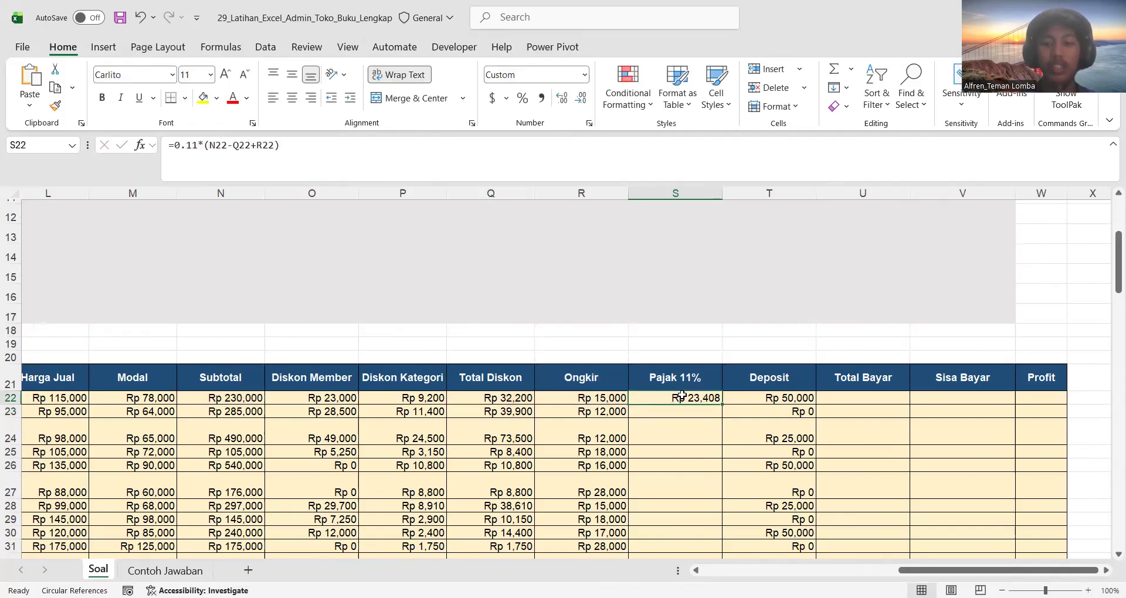
pyautogui.doubleClick(721, 404)
# Start a formula in U22 for Total Bayar, consulting its calculation rule in row 16 of the instructions.
pyautogui.hscroll(-1, 262, 313)
pyautogui.hscroll(-5, 262, 313)
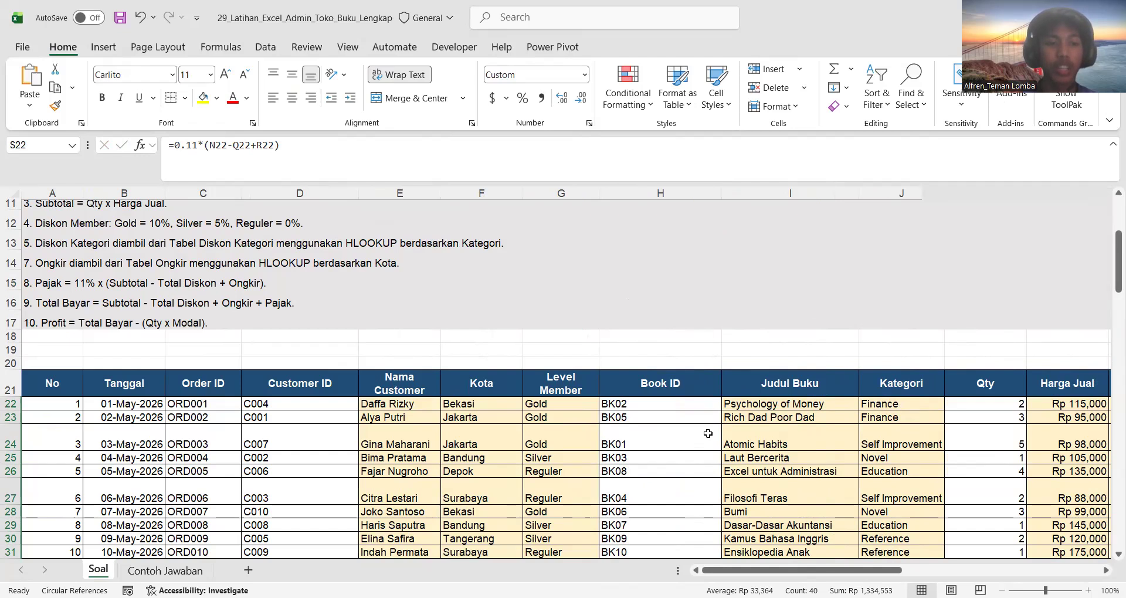
pyautogui.hscroll(6, 708, 433)
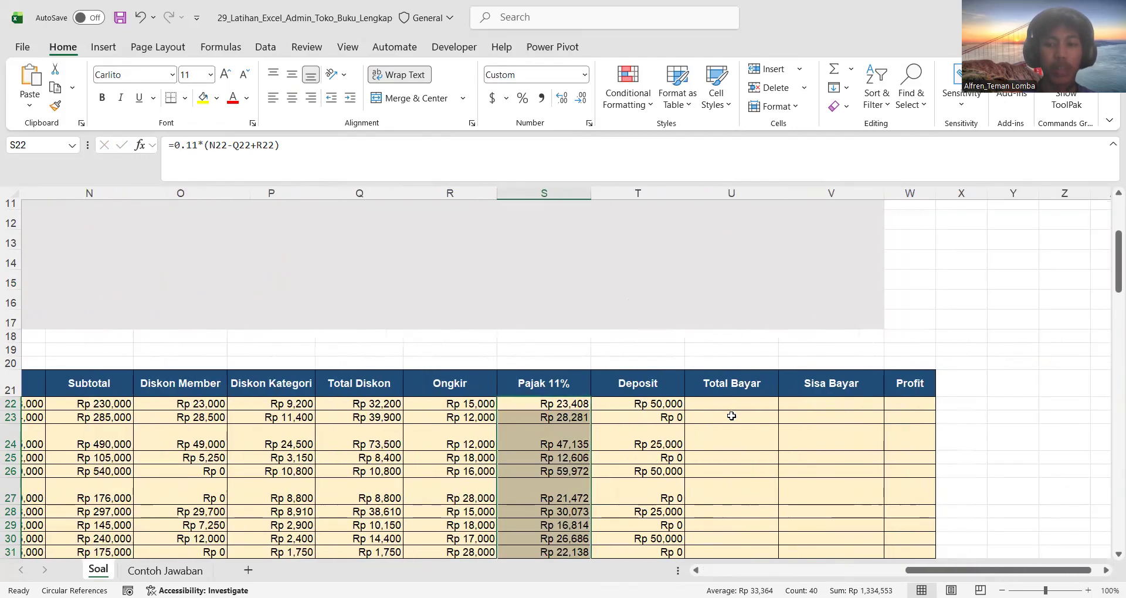
pyautogui.click(730, 406)
pyautogui.write('=')
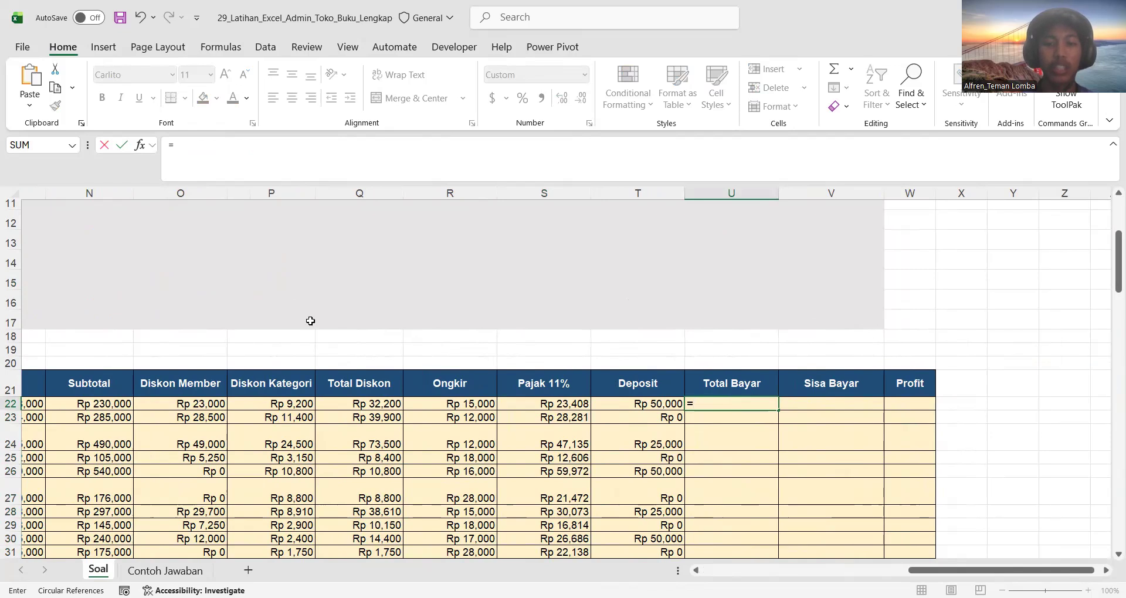
pyautogui.hscroll(-5, 354, 404)
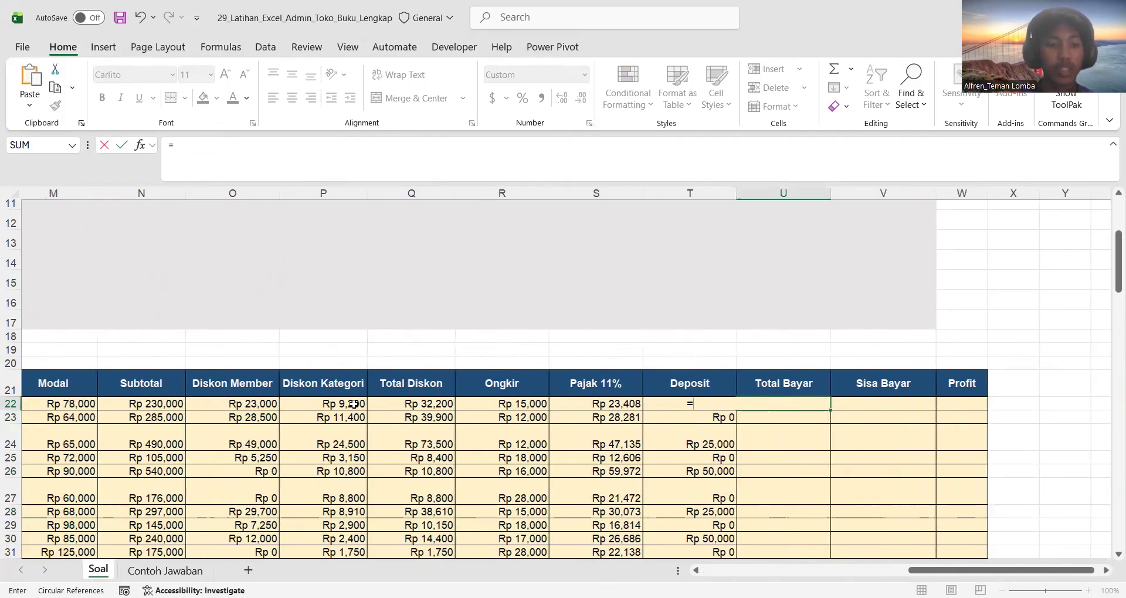
pyautogui.hscroll(-3, 356, 400)
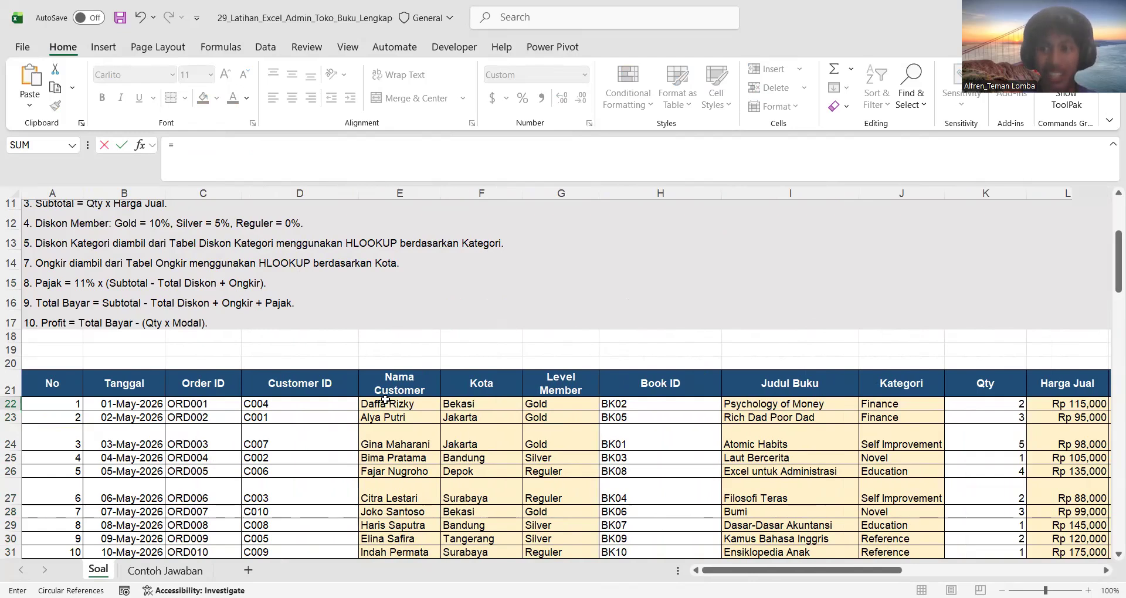
pyautogui.hscroll(6, 385, 401)
pyautogui.write('=')
pyautogui.hscroll(-3, 404, 403)
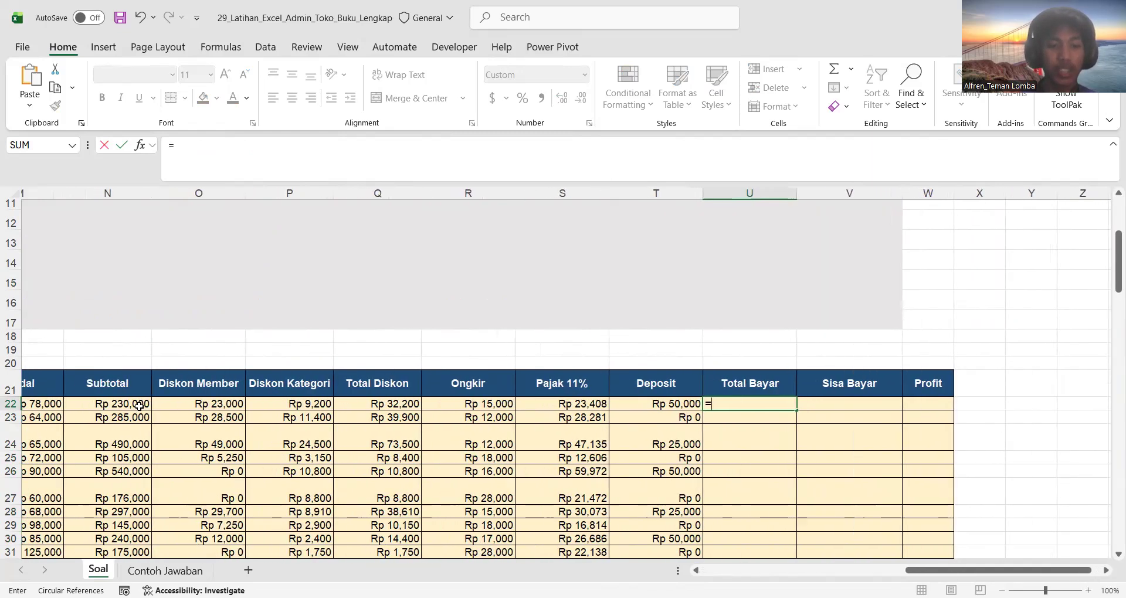
# Complete the Total Bayar formula in U22 as =N22-Q22+R22+S22 and fill it down the column.
pyautogui.click(140, 404)
pyautogui.write('-')
pyautogui.click(362, 403)
pyautogui.write('+')
pyautogui.click(453, 403)
pyautogui.write('+')
pyautogui.click(551, 404)
pyautogui.press('Return')
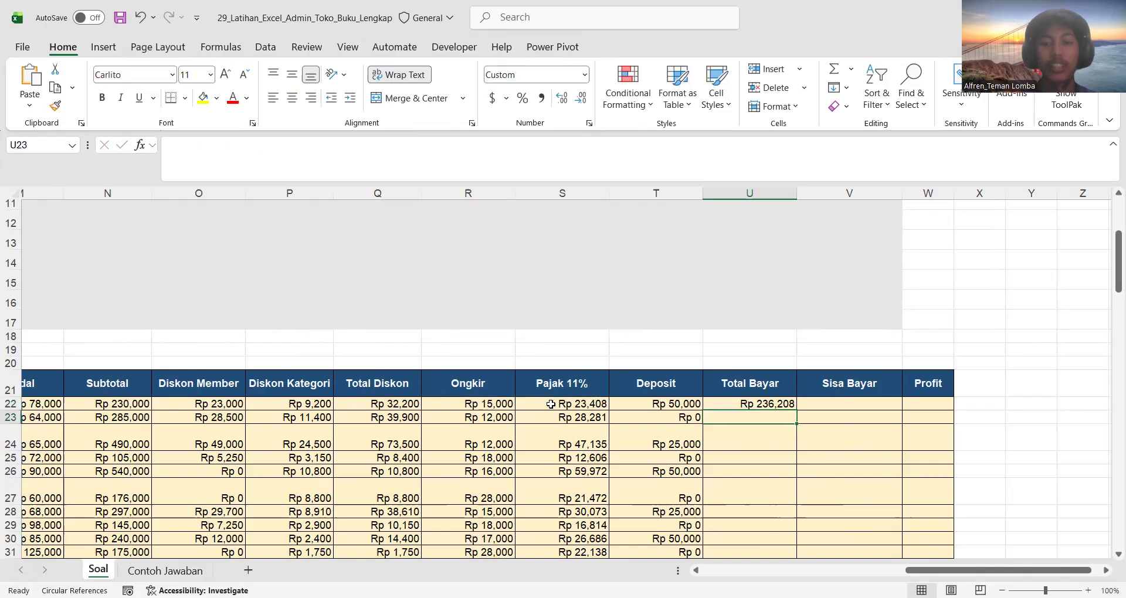
pyautogui.click(765, 404)
pyautogui.doubleClick(795, 411)
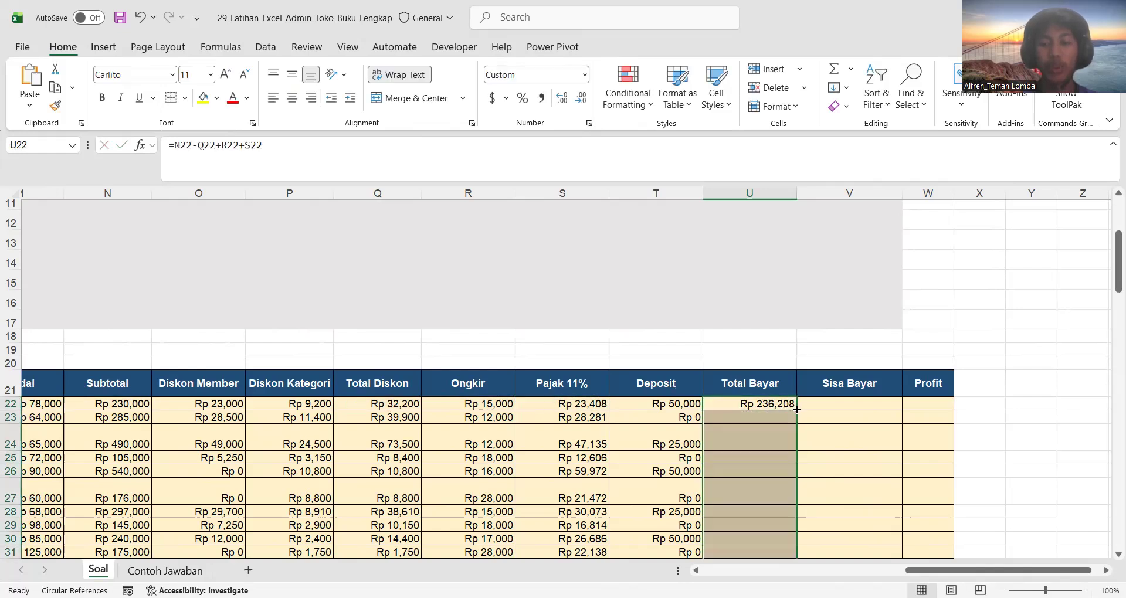
# Check the instructions for a Sisa Bayar rule and examine the Deposit column of the order table.
pyautogui.click(829, 403)
pyautogui.hscroll(-3, 458, 341)
pyautogui.hscroll(-9, 458, 340)
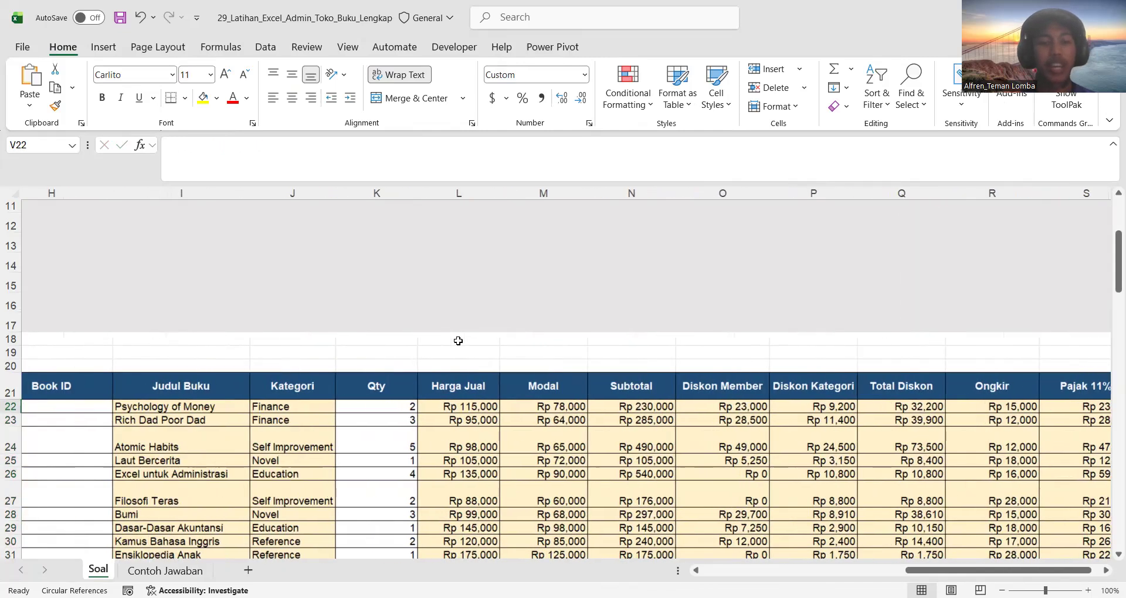
pyautogui.scroll(1, 458, 341)
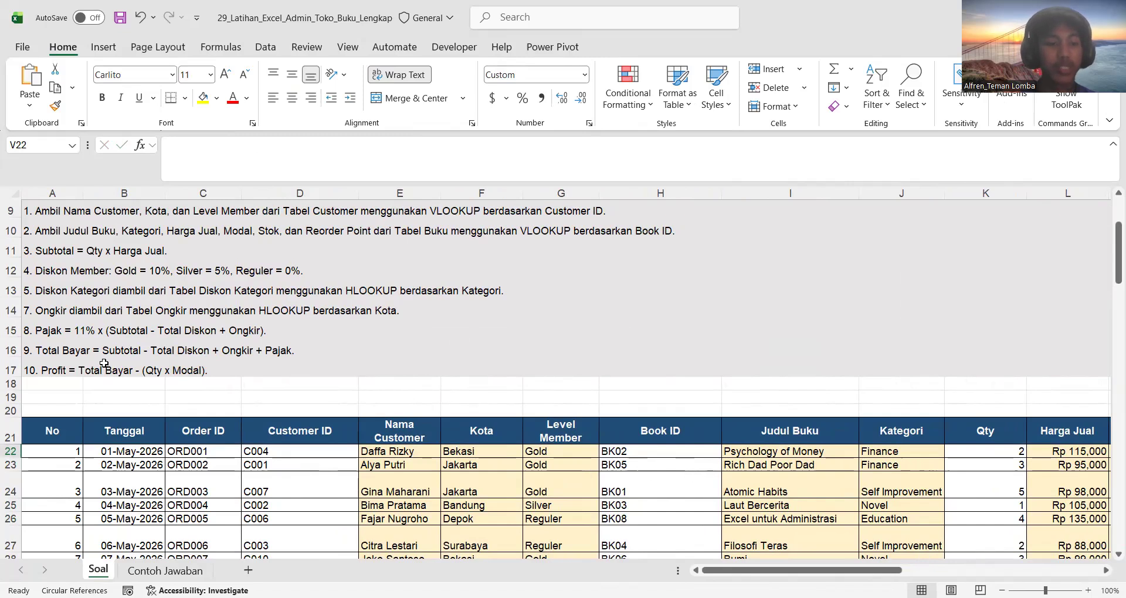
pyautogui.hscroll(12, 388, 391)
pyautogui.scroll(-2, 387, 391)
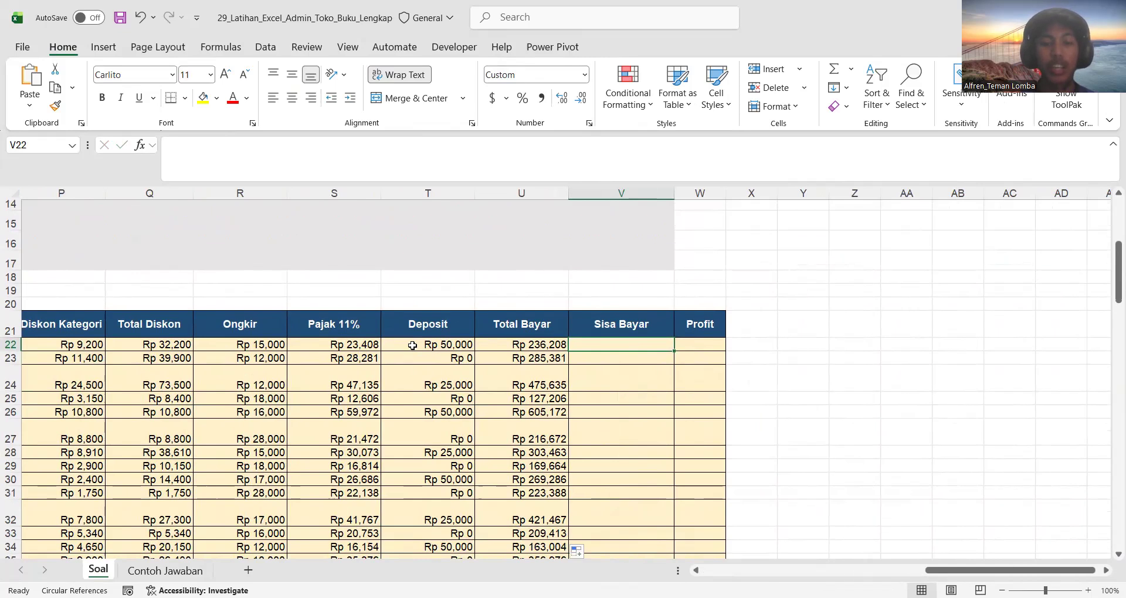
pyautogui.click(417, 330)
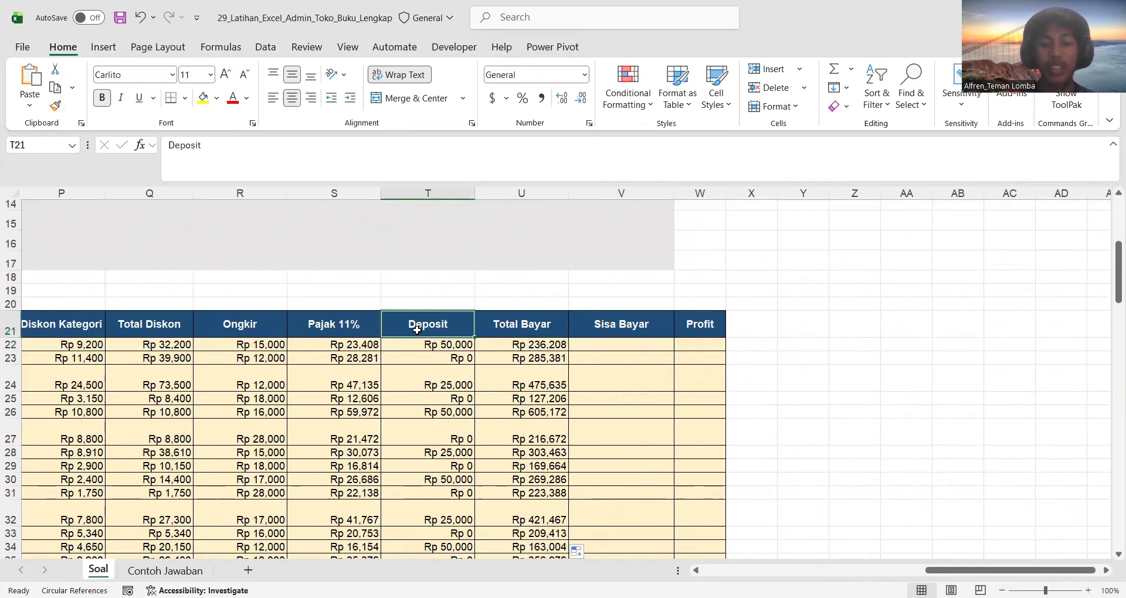
pyautogui.click(424, 351)
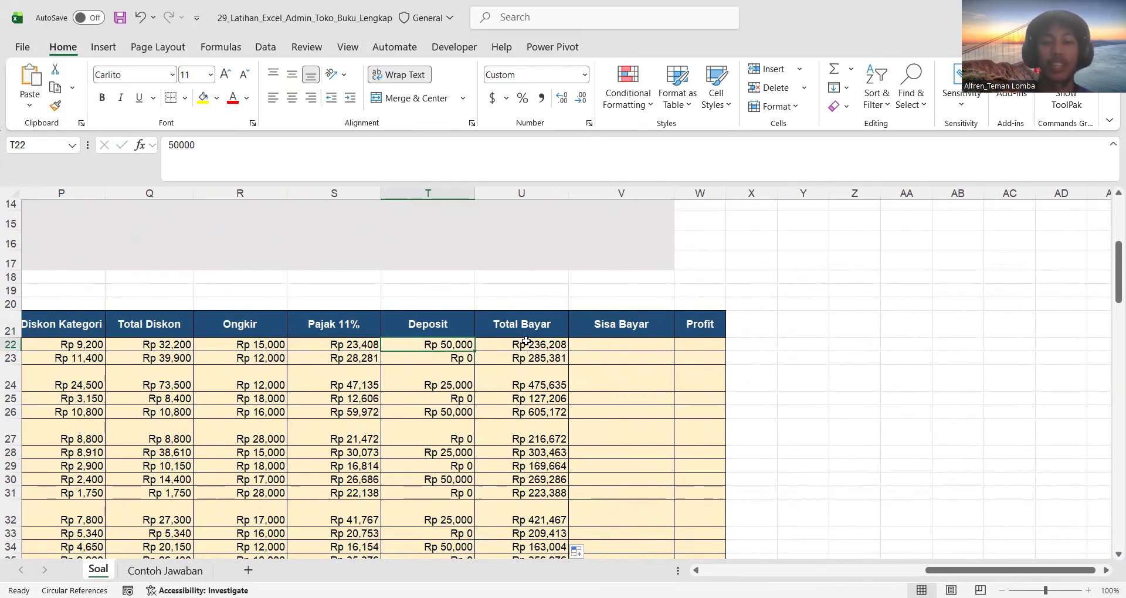
# Calculate Sisa Bayar in V22 as Deposit minus Total Bayar, =T22-U22, and fill the formula down the column.
pyautogui.click(591, 349)
pyautogui.write('=')
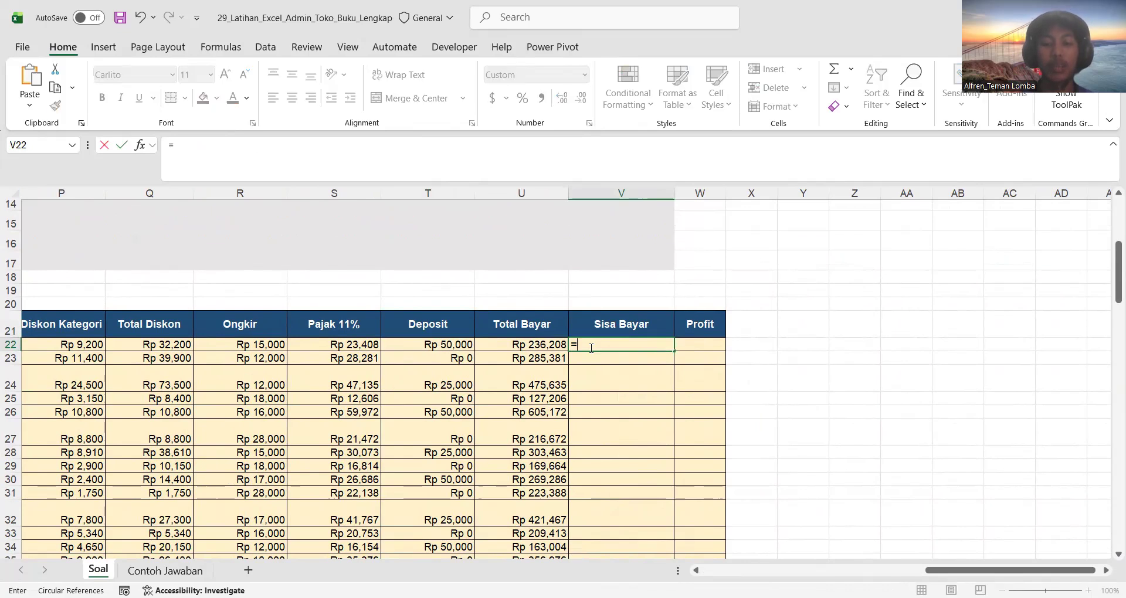
pyautogui.click(457, 344)
pyautogui.write('-')
pyautogui.click(523, 345)
pyautogui.press('Return')
pyautogui.click(631, 344)
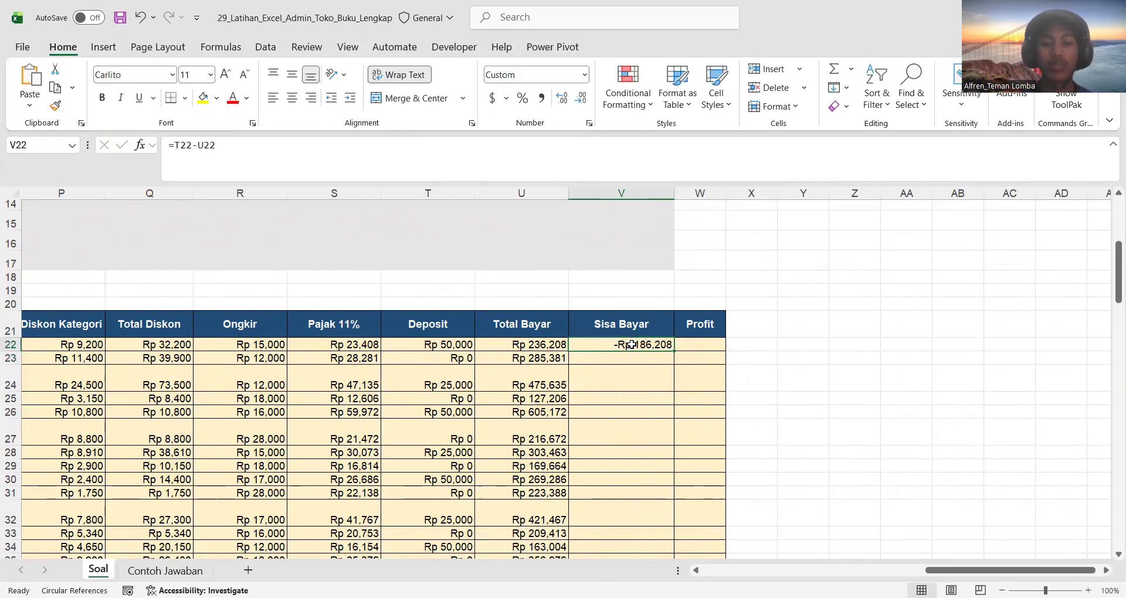
pyautogui.doubleClick(673, 349)
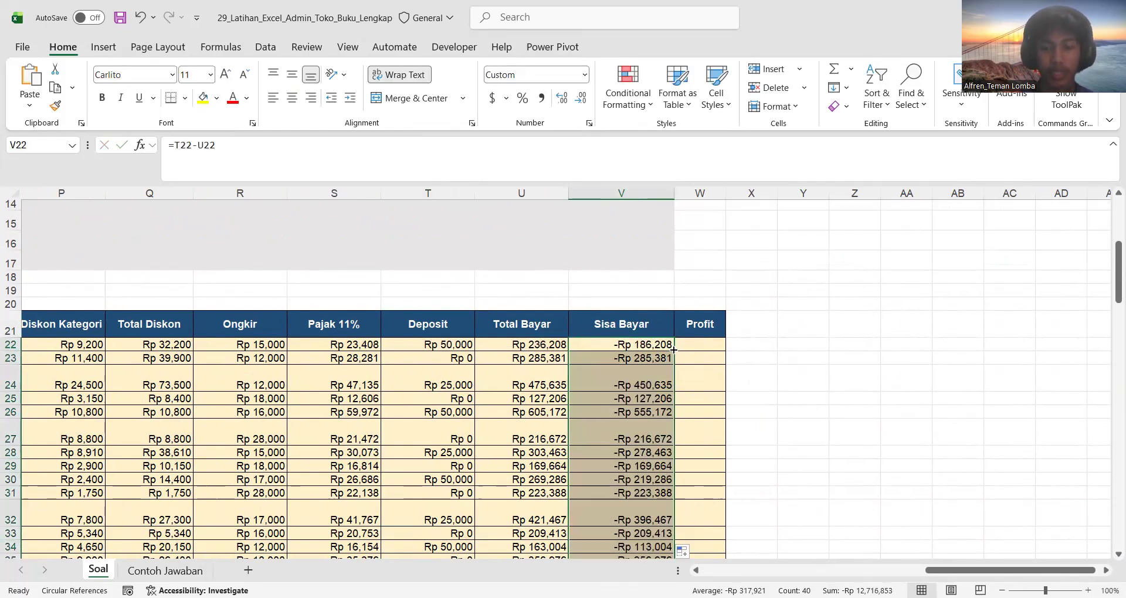
# Compare the Deposit, Total Bayar and Sisa Bayar cells in row 22 to check the remaining payment.
pyautogui.click(651, 344)
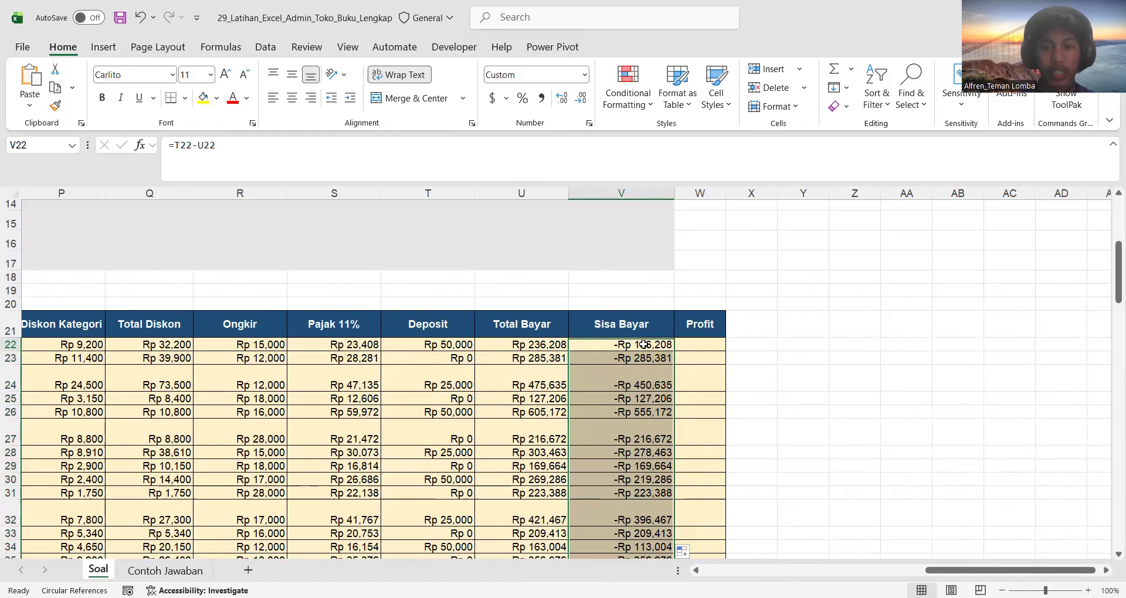
pyautogui.click(528, 343)
pyautogui.click(458, 346)
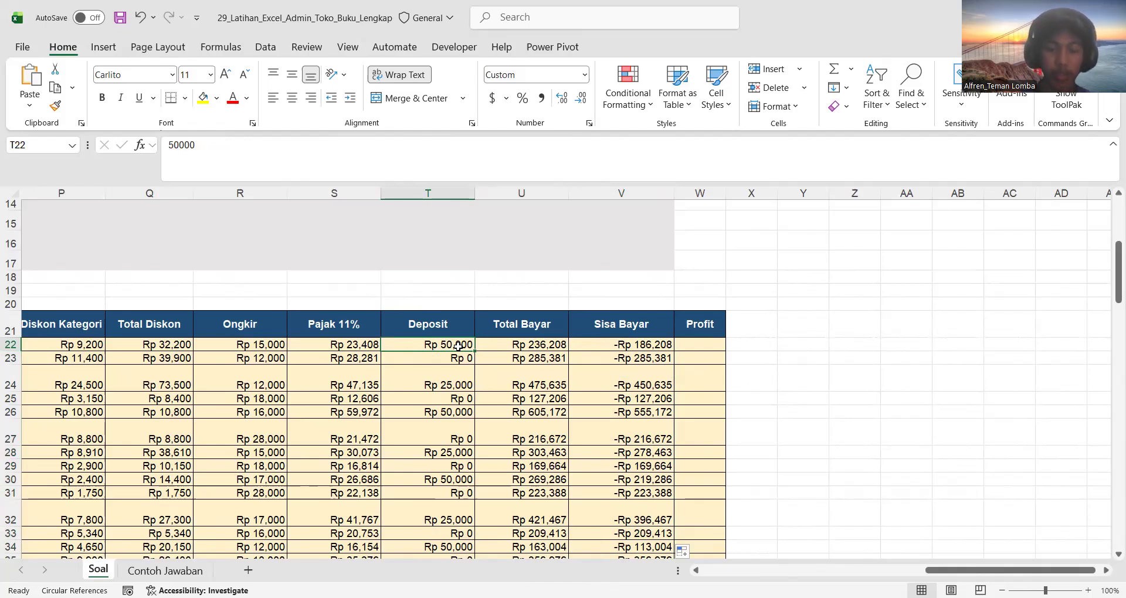
pyautogui.click(508, 345)
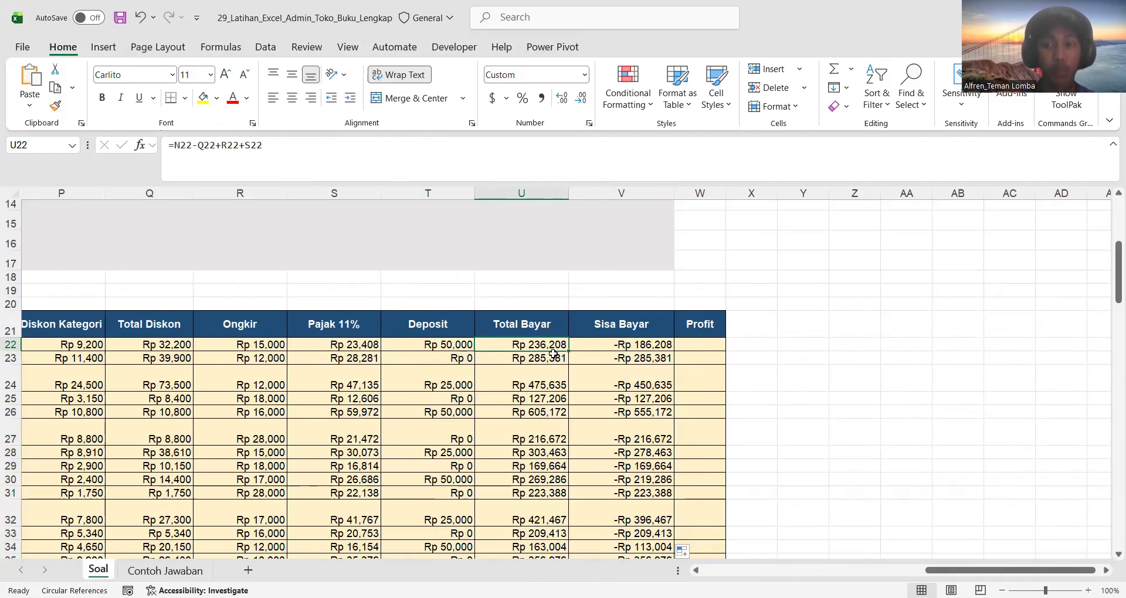
pyautogui.click(611, 346)
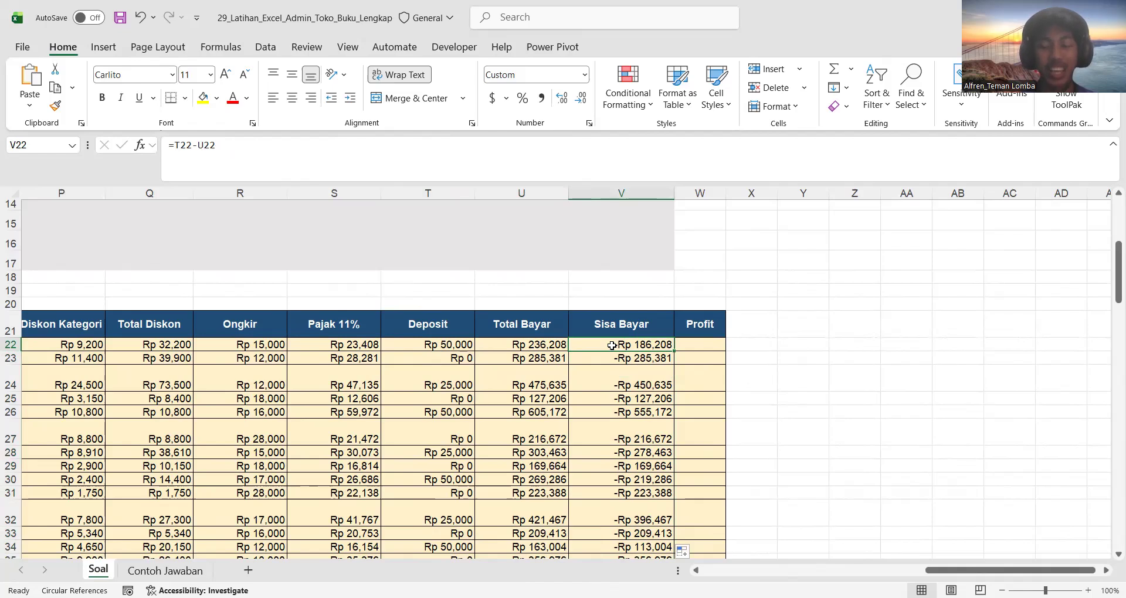
# Widen the Profit column W to about the width of the neighbouring amount columns.
pyautogui.click(706, 345)
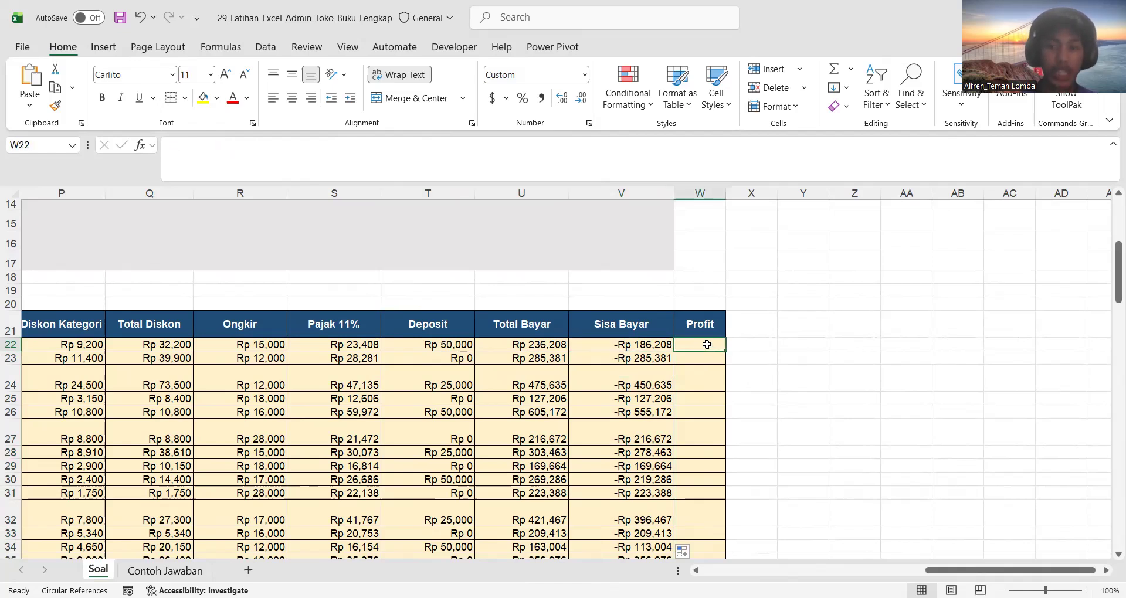
pyautogui.moveTo(727, 194); pyautogui.dragTo(727, 195)
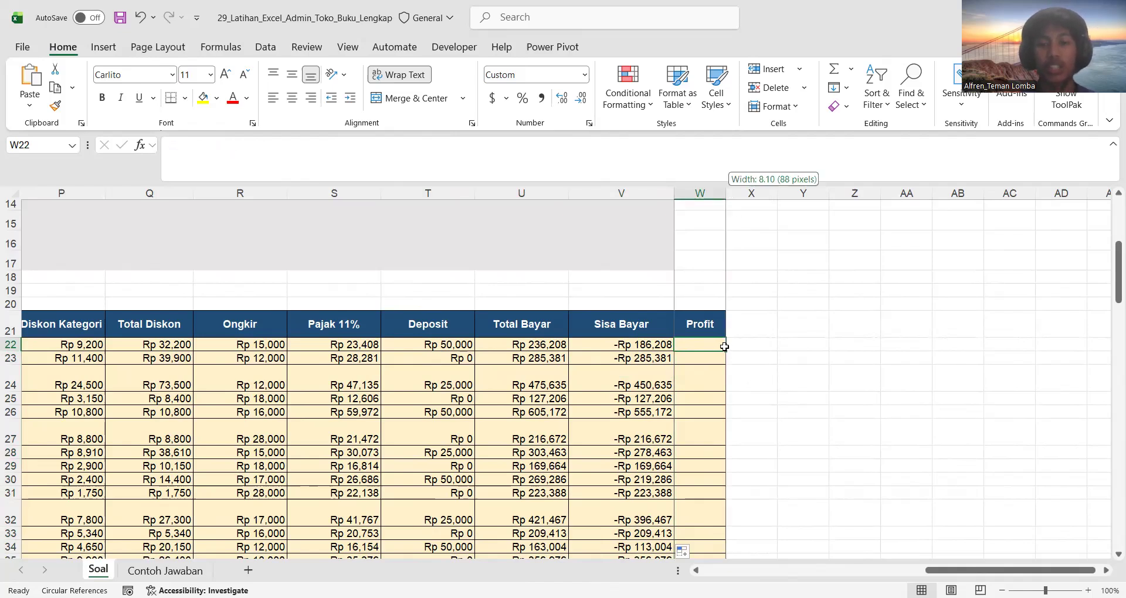
pyautogui.hscroll(-3, 724, 347)
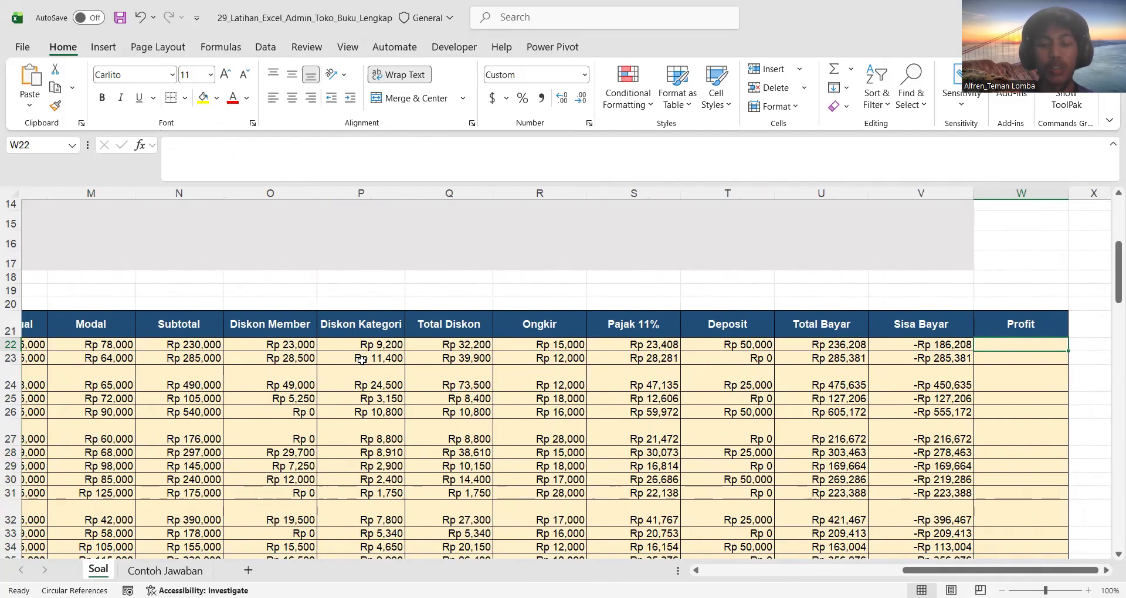
# Review the Profit rule in row 17 and locate its Qty and Modal values in K22 and M22.
pyautogui.hscroll(-10, 362, 360)
pyautogui.hscroll(8, 361, 360)
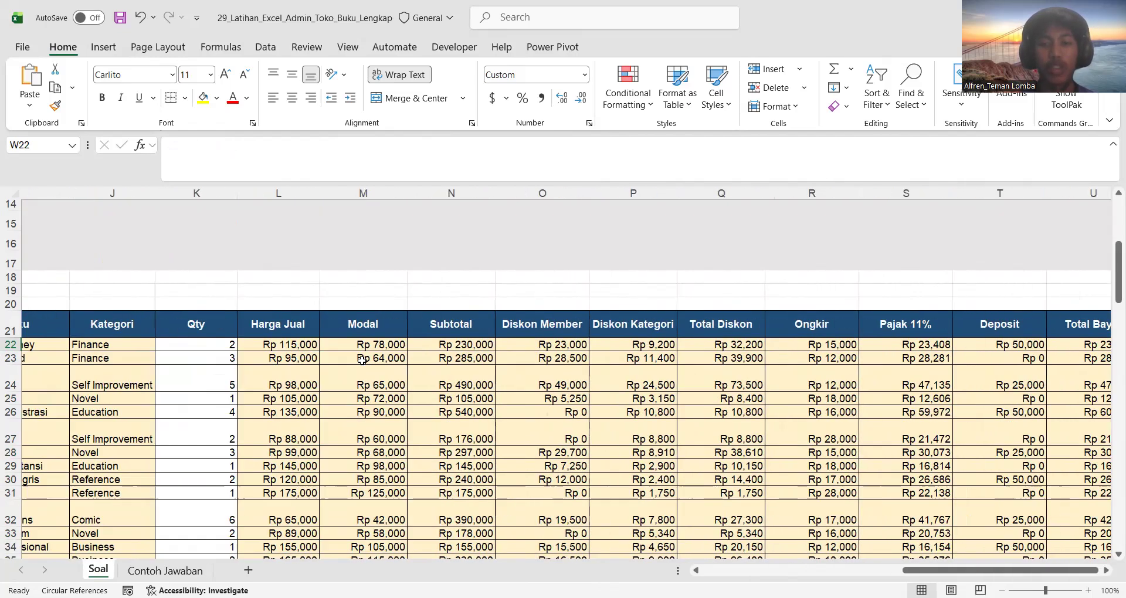
pyautogui.hscroll(2, 675, 364)
pyautogui.hscroll(-3, 677, 364)
pyautogui.click(400, 325)
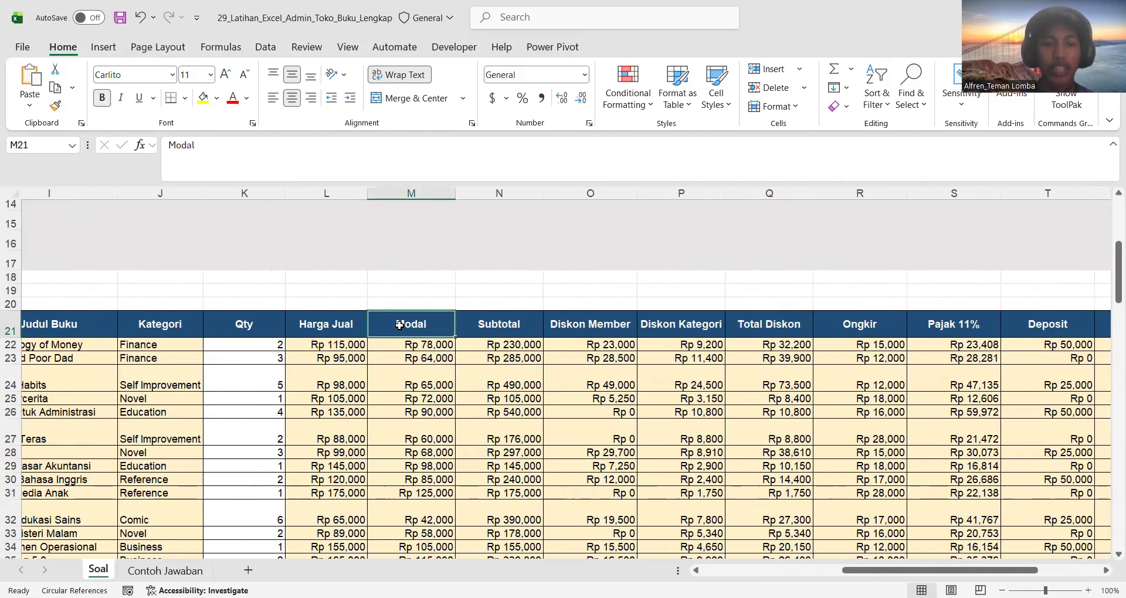
pyautogui.hscroll(-8, 400, 325)
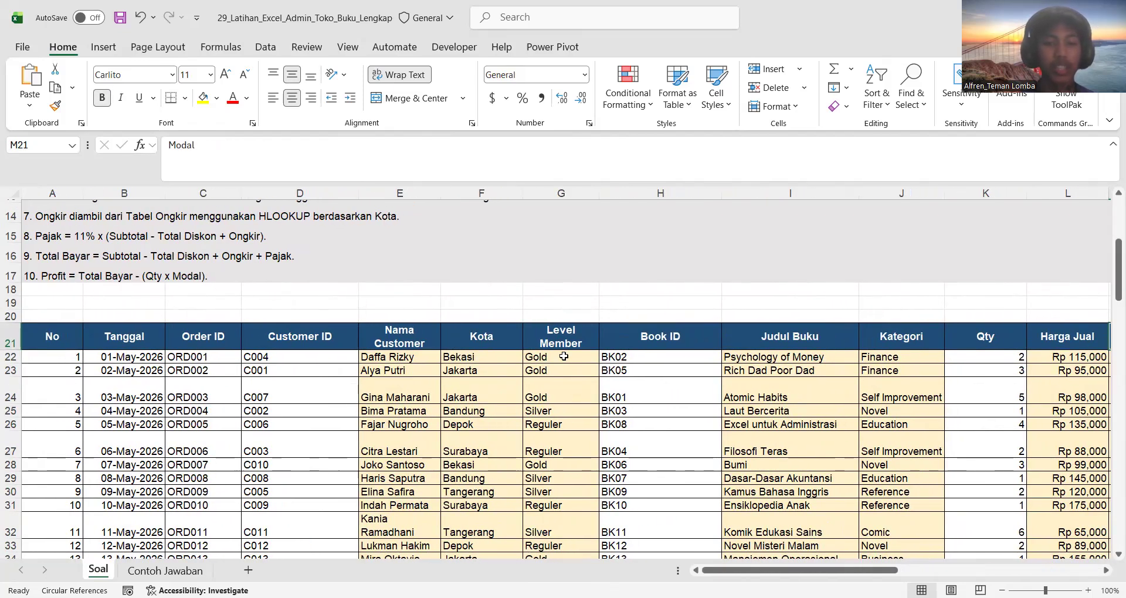
pyautogui.click(970, 357)
pyautogui.hscroll(2, 975, 358)
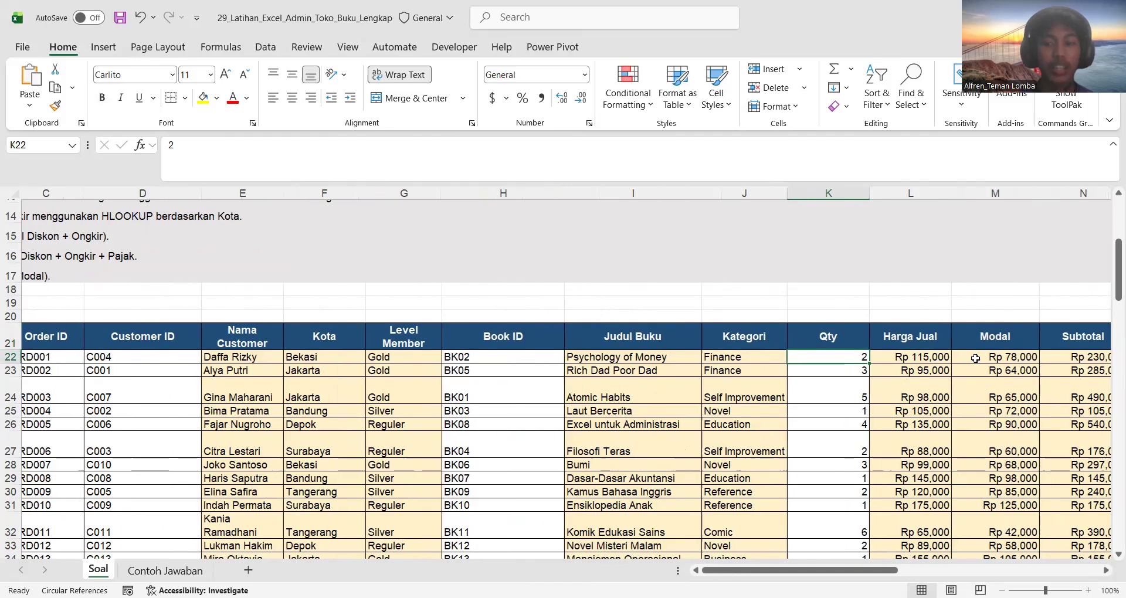
pyautogui.hscroll(1, 975, 358)
pyautogui.click(935, 360)
pyautogui.hscroll(7, 935, 361)
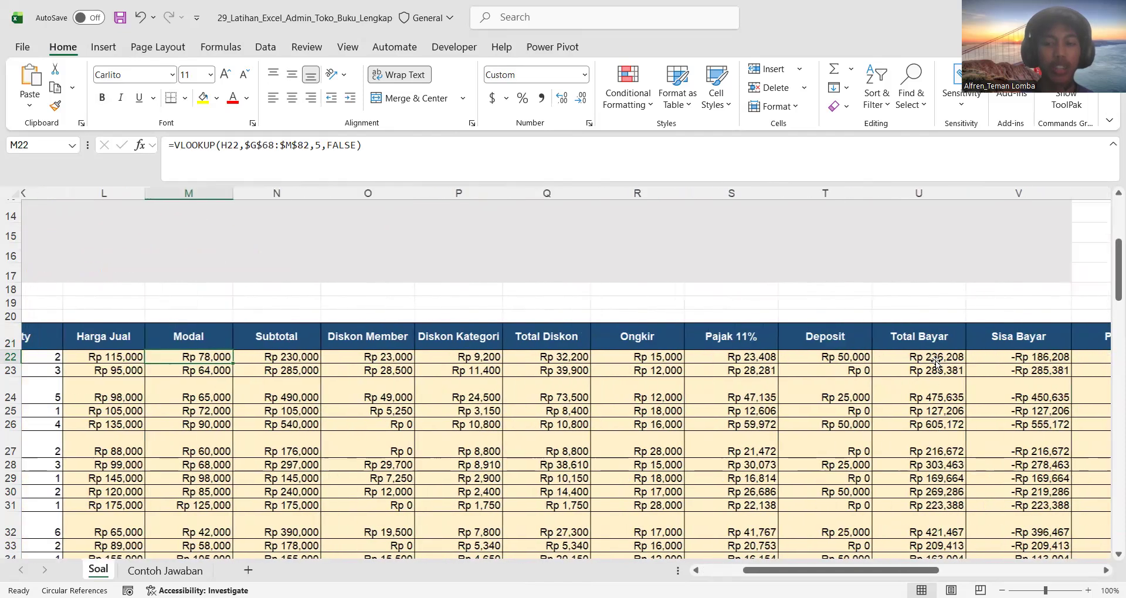
pyautogui.hscroll(4, 934, 361)
# Begin a formula in the Profit cell W22 of the first order row.
pyautogui.click(849, 358)
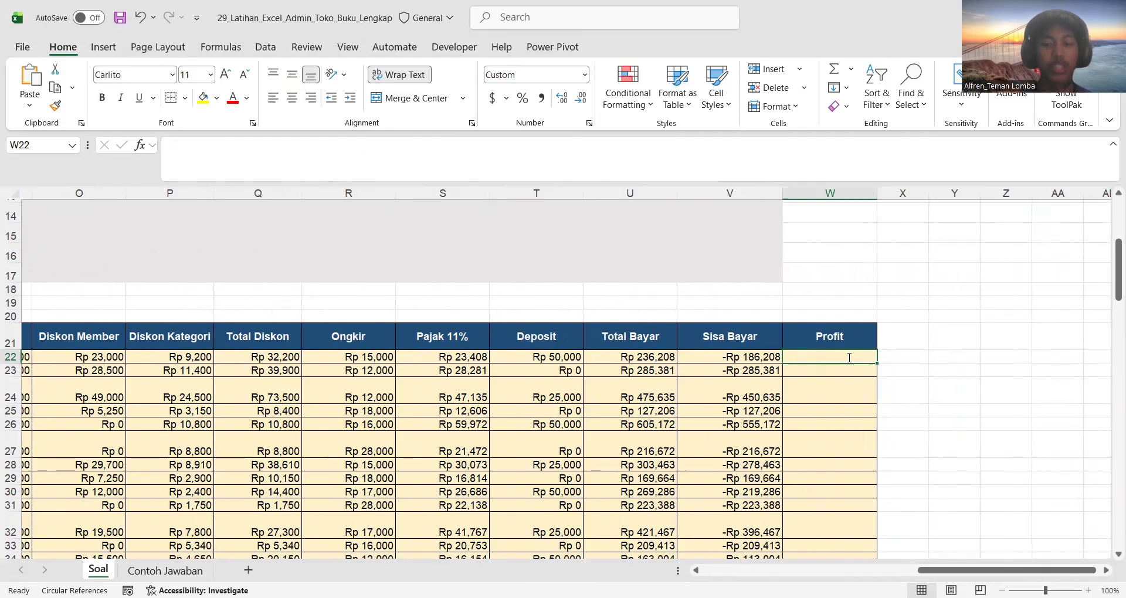
pyautogui.write('=')
pyautogui.hscroll(-2, 450, 400)
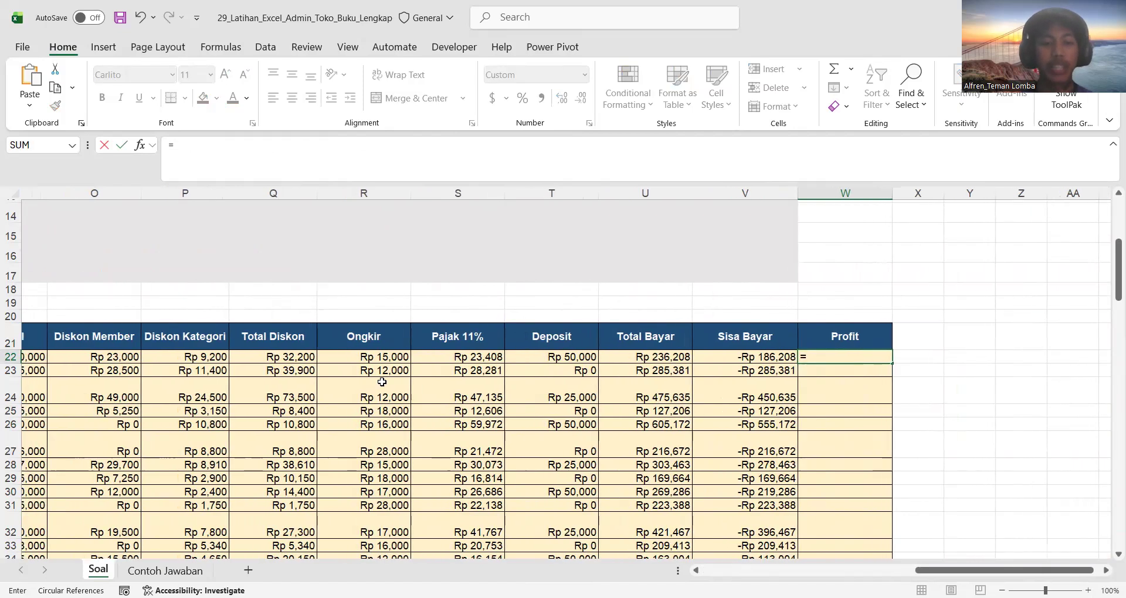
pyautogui.hscroll(-1, 382, 381)
pyautogui.click(212, 358)
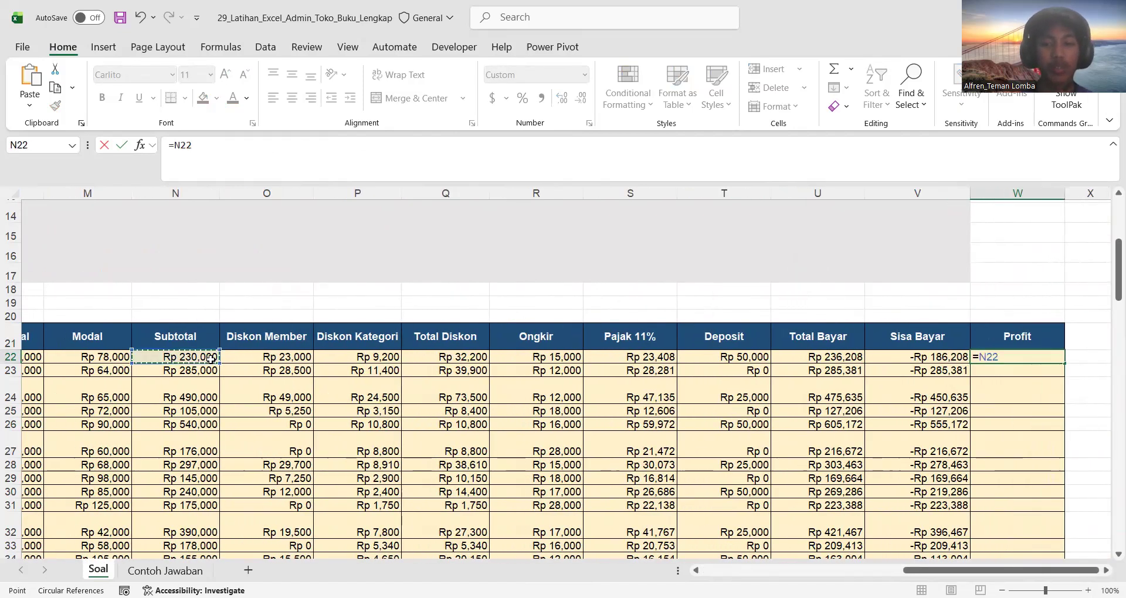
pyautogui.write('-')
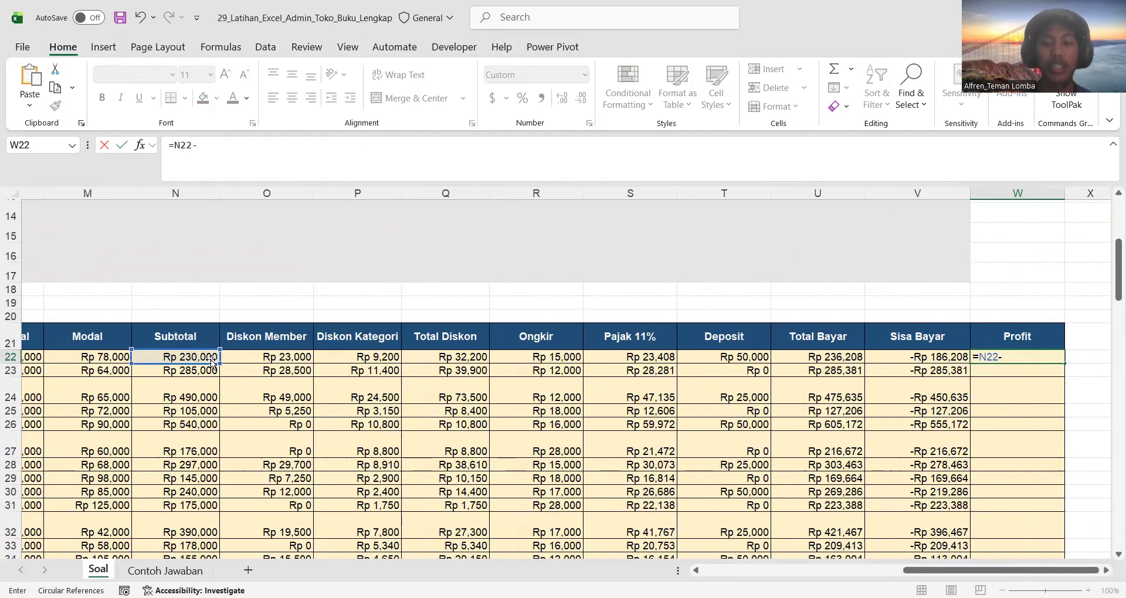
pyautogui.hscroll(-8, 174, 289)
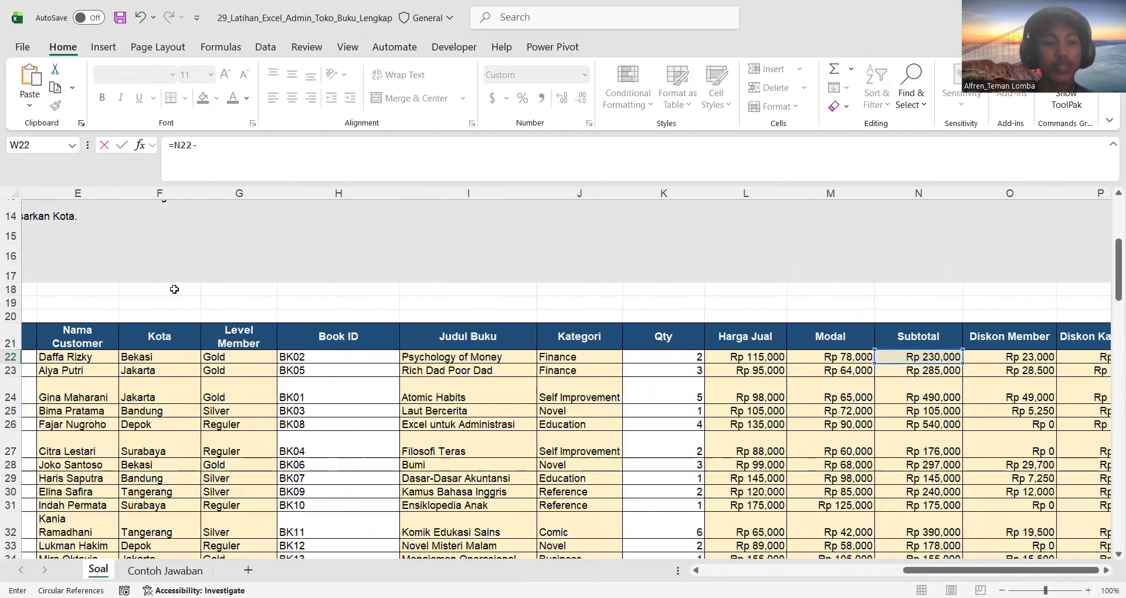
pyautogui.hscroll(10, 174, 289)
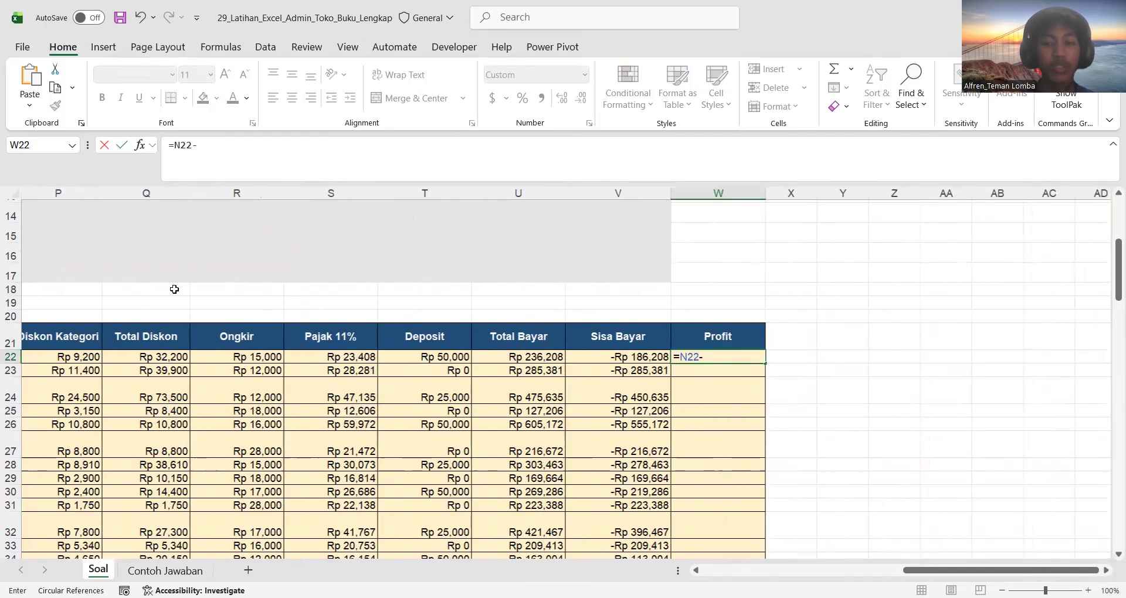
pyautogui.press('BackSpace')
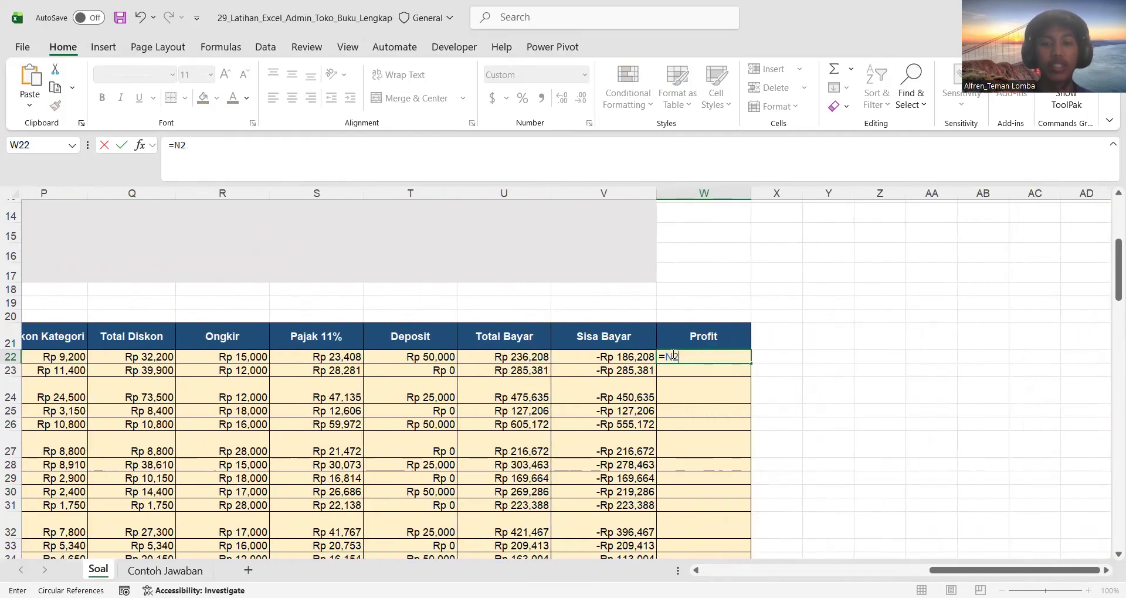
pyautogui.press('BackSpace')
pyautogui.press('BackSpace')
# Calculate Profit in W22 as Total Bayar minus Qty times Modal, =U22-(K22*M22), and fill the formula down the column.
pyautogui.click(522, 357)
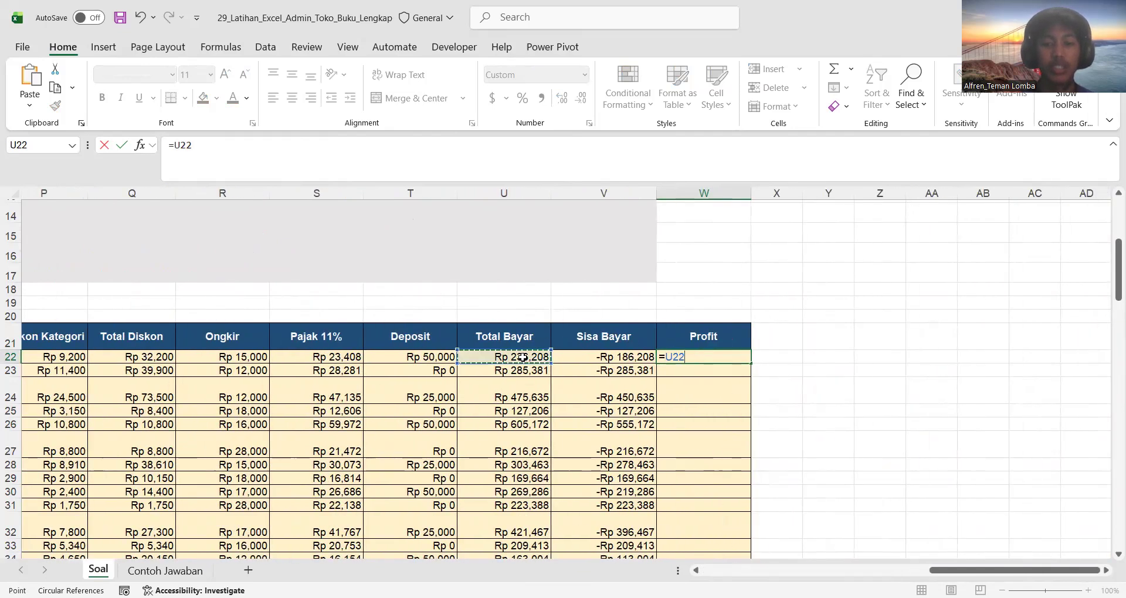
pyautogui.write('-(')
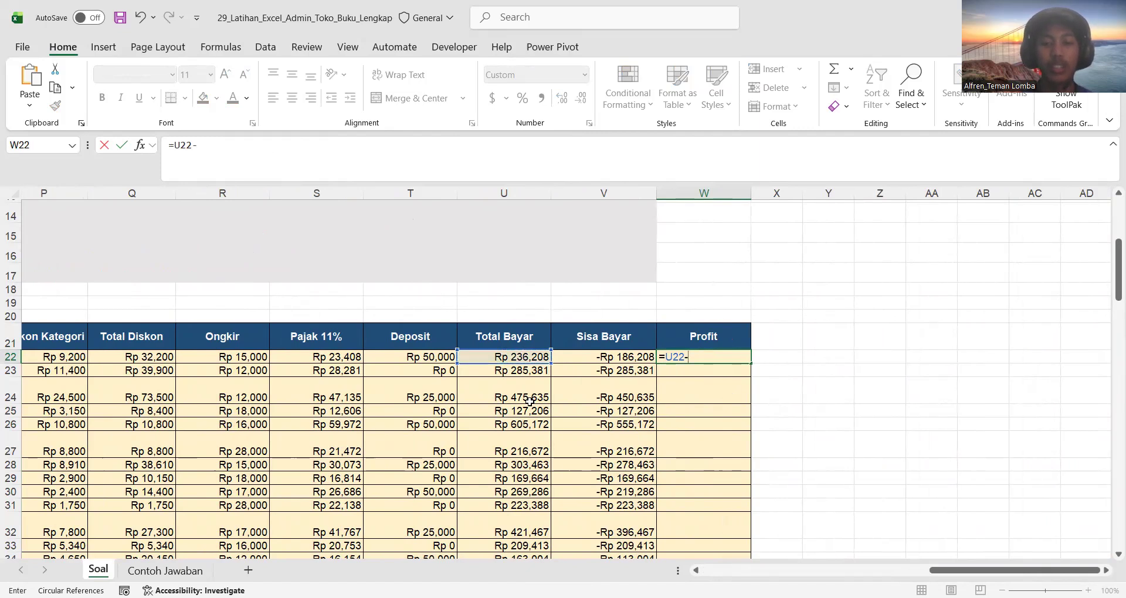
pyautogui.hscroll(-3, 528, 398)
pyautogui.hscroll(-2, 529, 401)
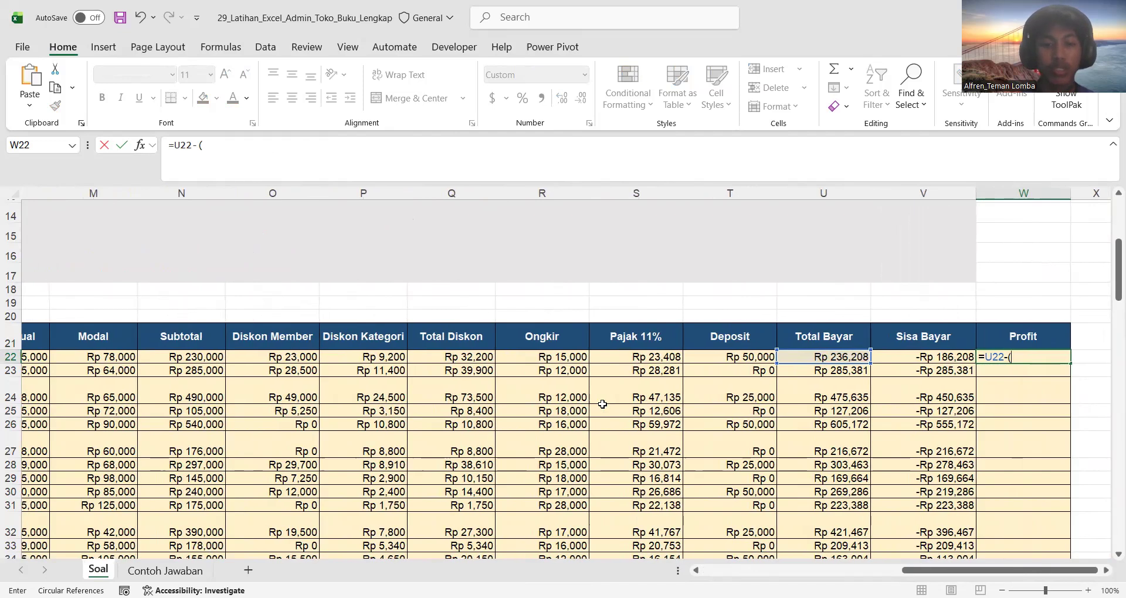
pyautogui.hscroll(-6, 586, 399)
pyautogui.hscroll(-8, 422, 376)
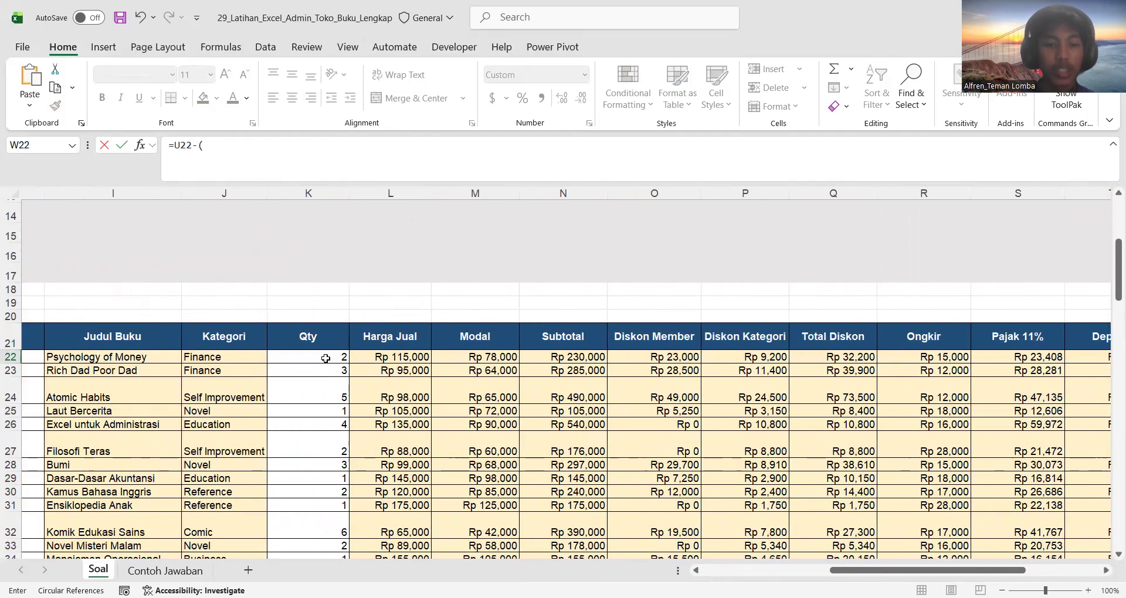
pyautogui.click(326, 358)
pyautogui.write('*')
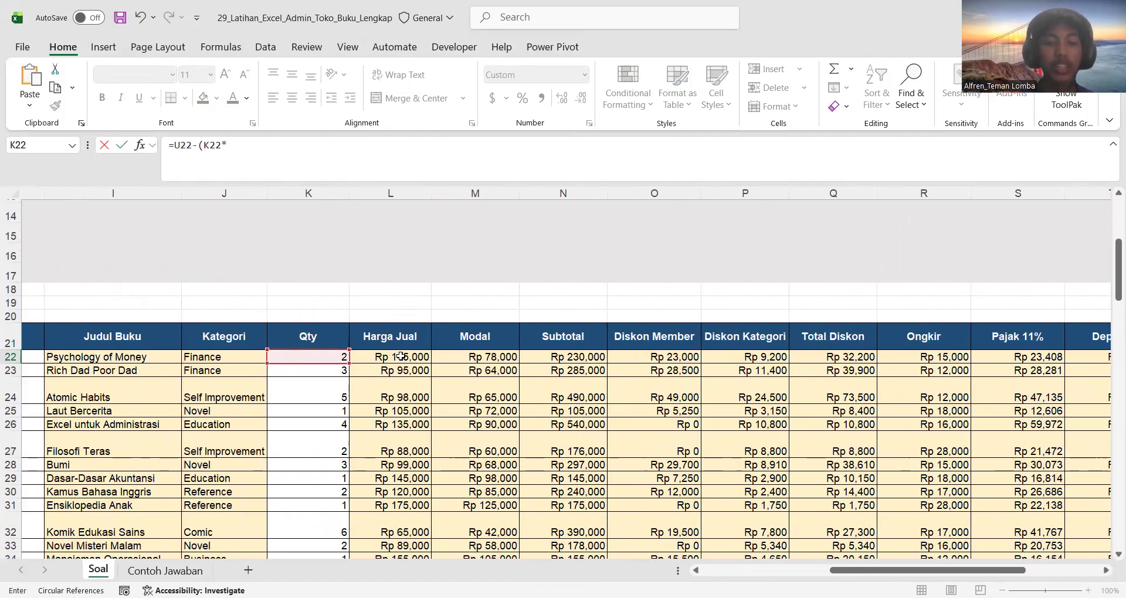
pyautogui.click(463, 357)
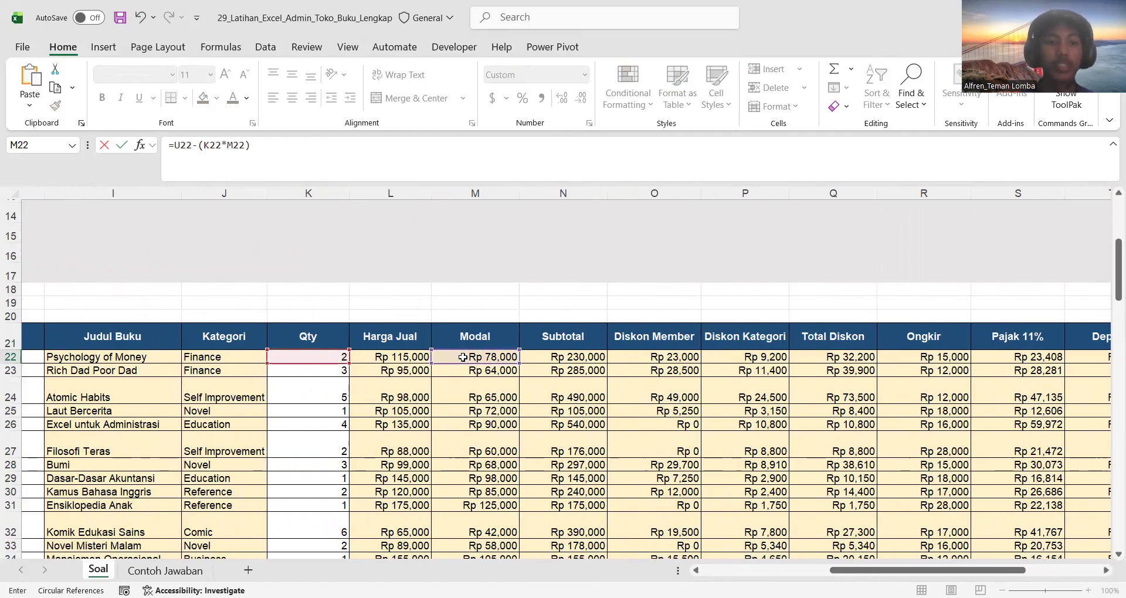
pyautogui.write(')')
pyautogui.press('Return')
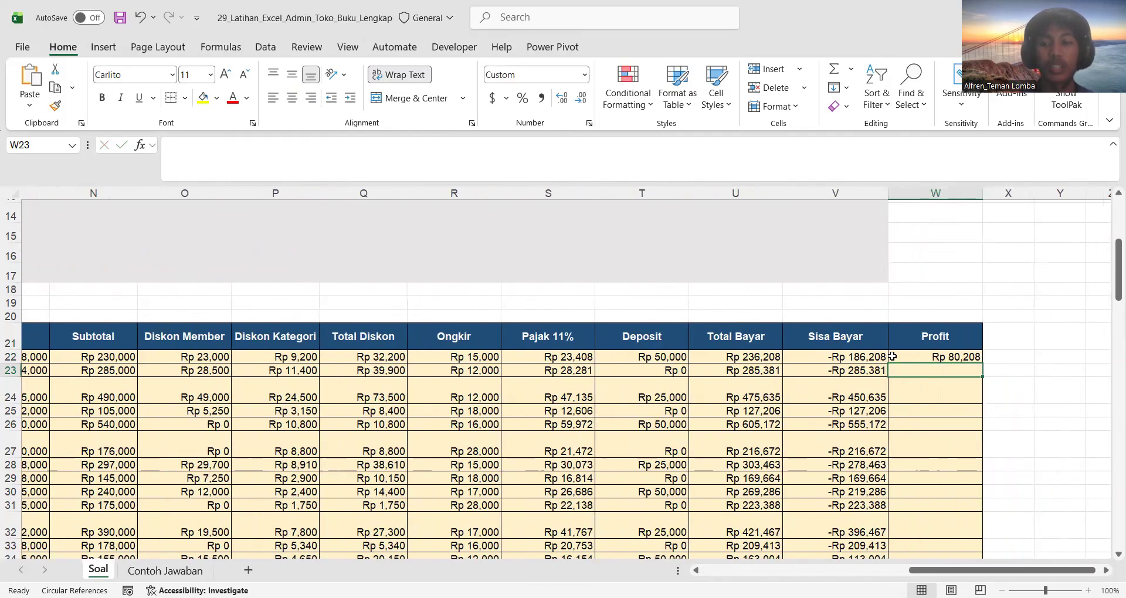
pyautogui.click(891, 356)
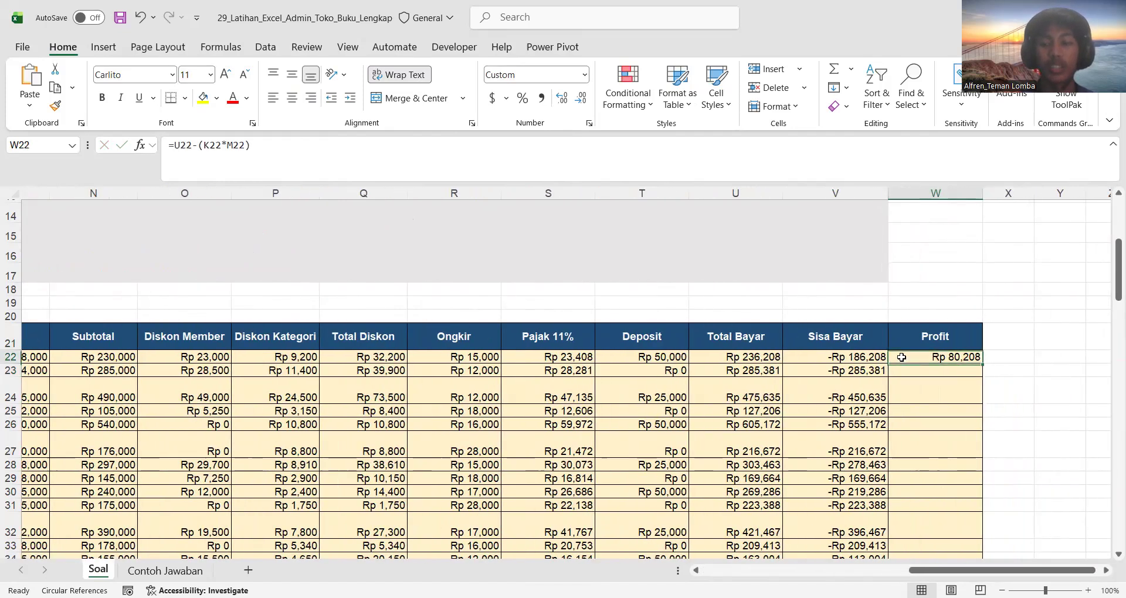
pyautogui.doubleClick(982, 363)
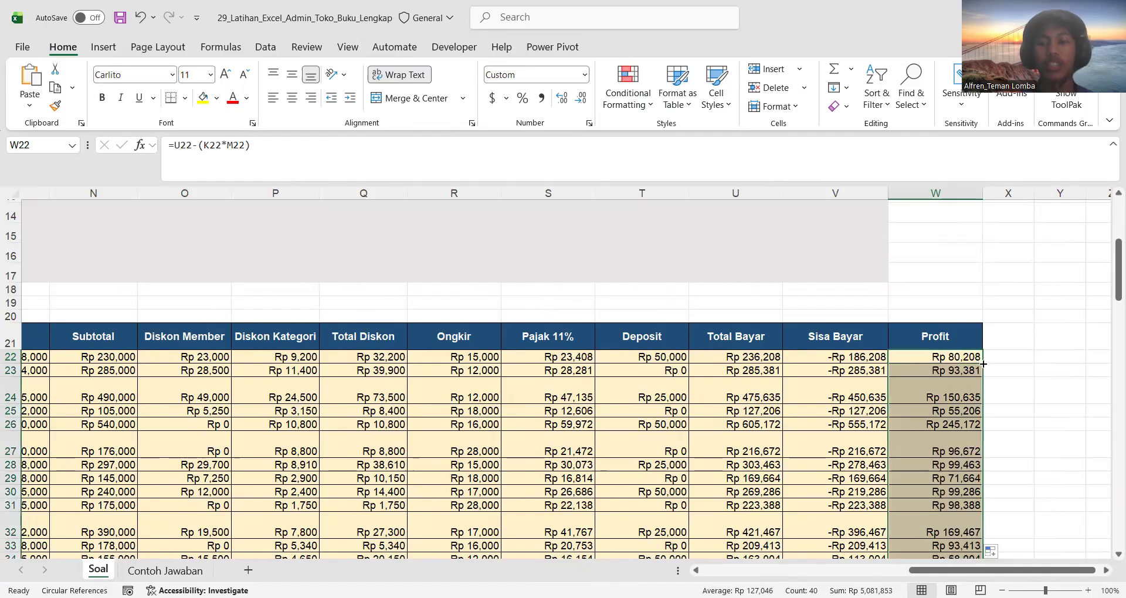
# Review the Profit formula in W22 against the Total Bayar, Pajak 11% and Ongkir cells of row 22.
pyautogui.click(956, 356)
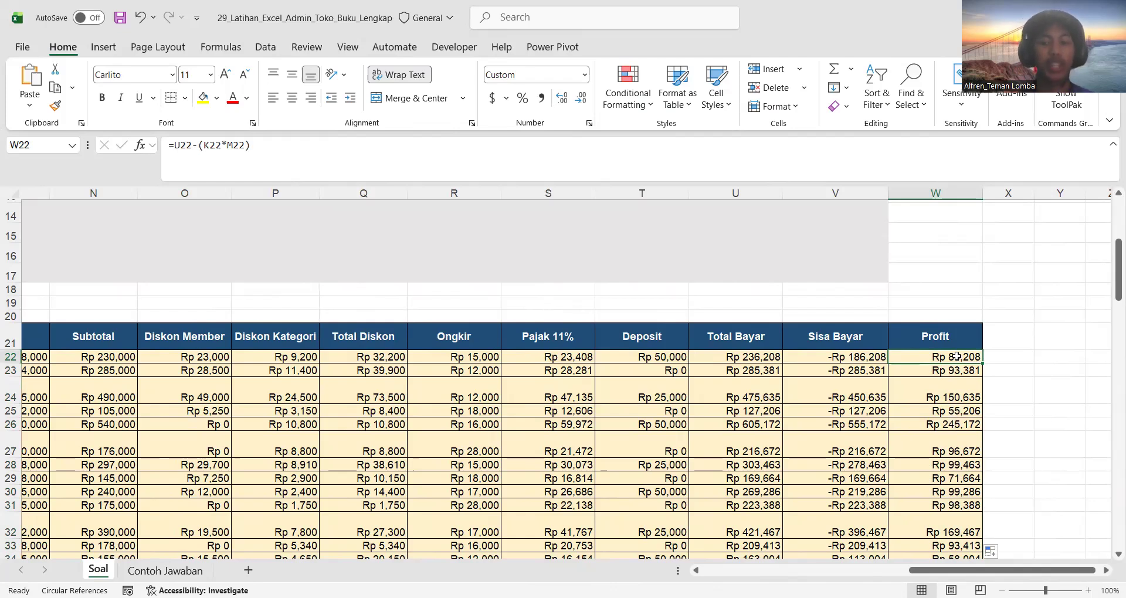
pyautogui.click(769, 355)
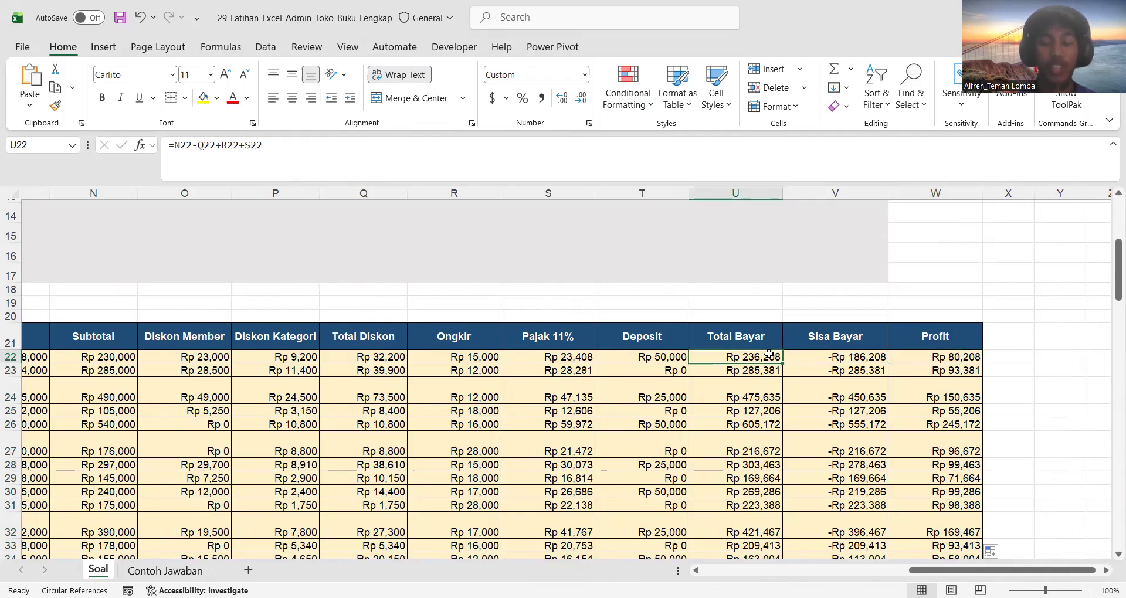
pyautogui.click(550, 358)
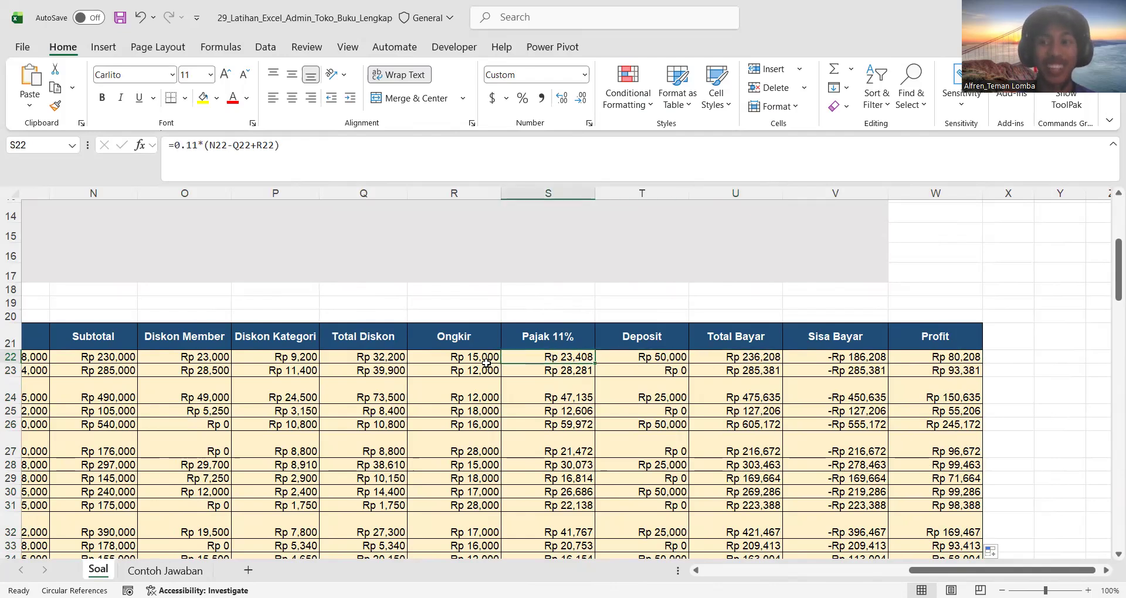
pyautogui.click(932, 359)
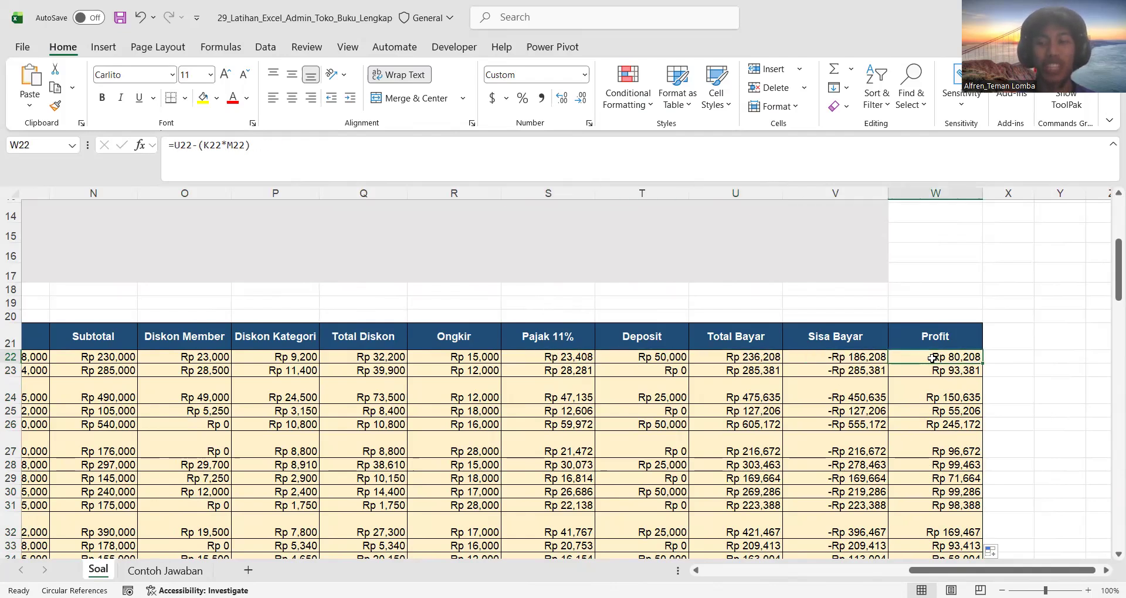
pyautogui.click(998, 342)
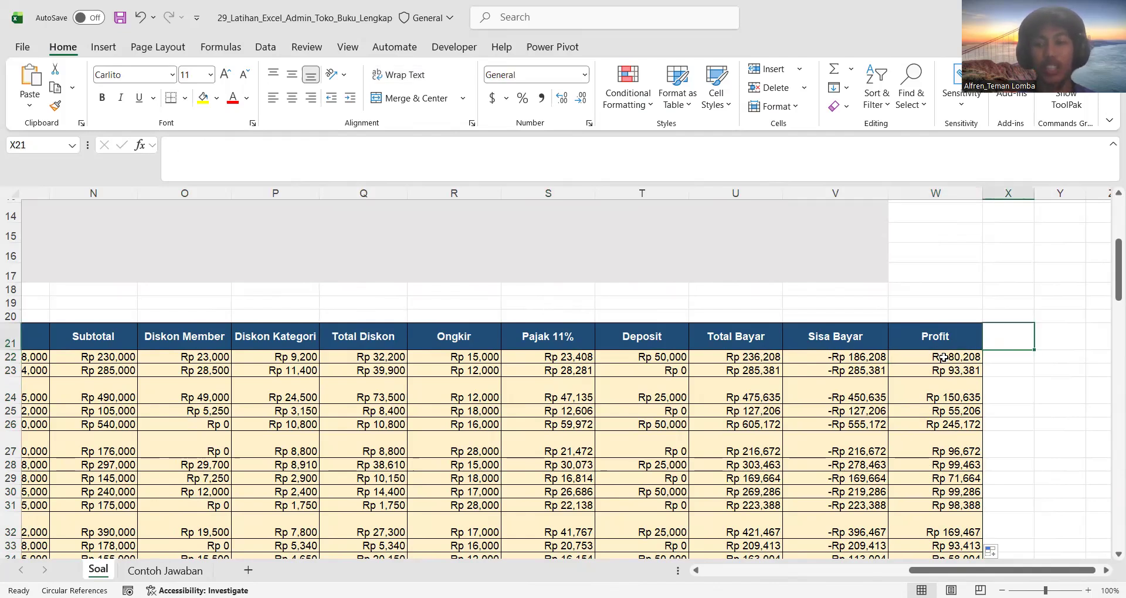
pyautogui.click(558, 356)
pyautogui.click(481, 356)
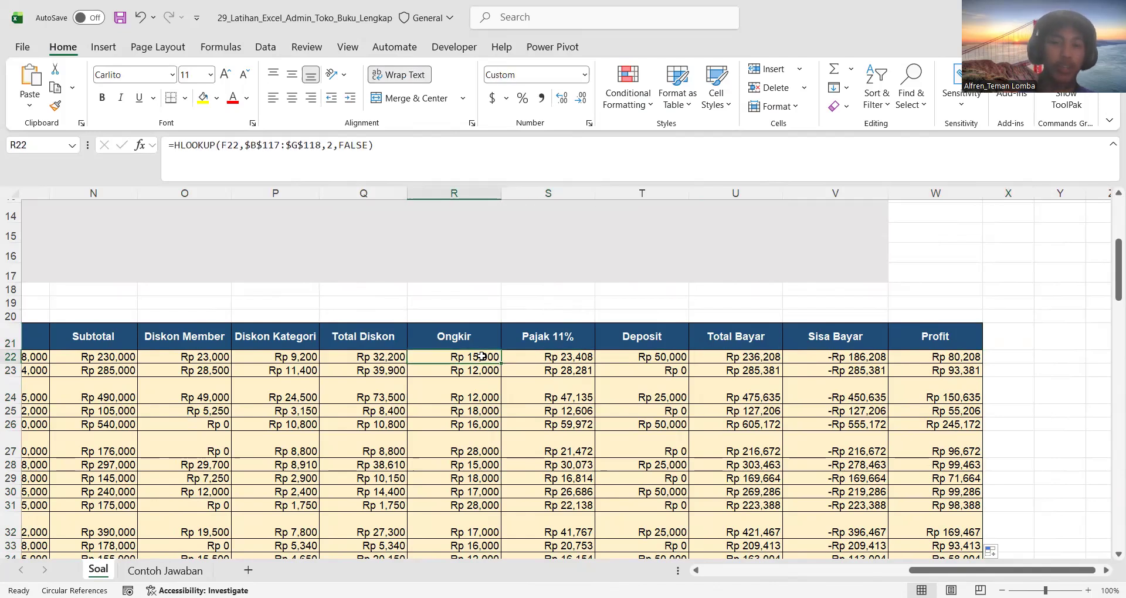